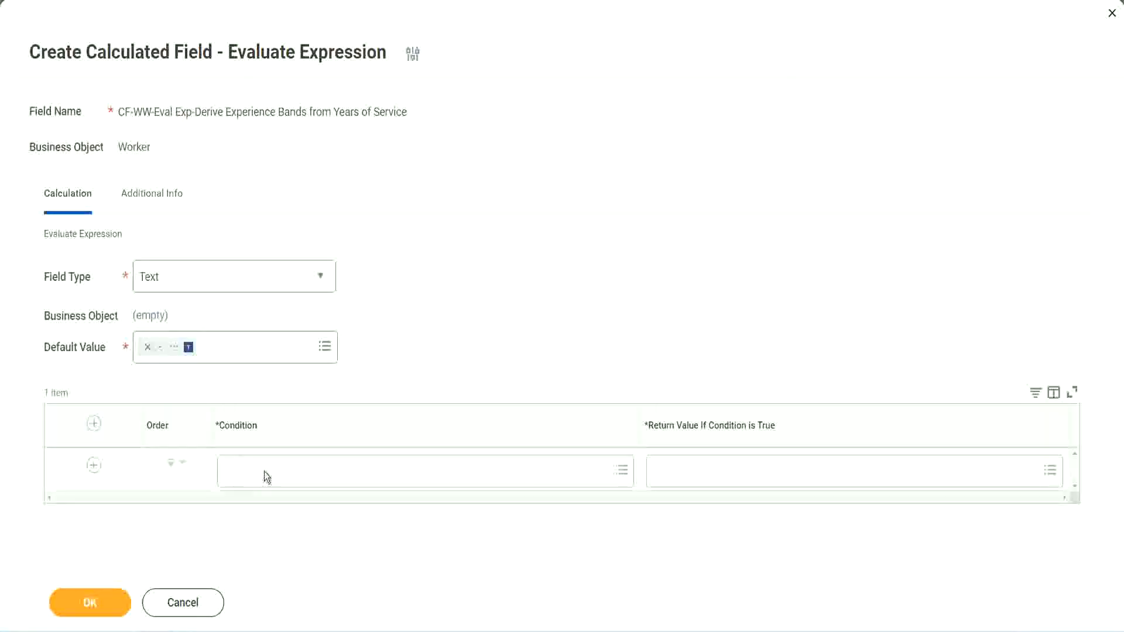
# - Copy the Field 1 name from Notepad++ and set CF-WW-TF-Length of Service between 0 and 7 years as the first row's condition
pyautogui.click(265, 472)
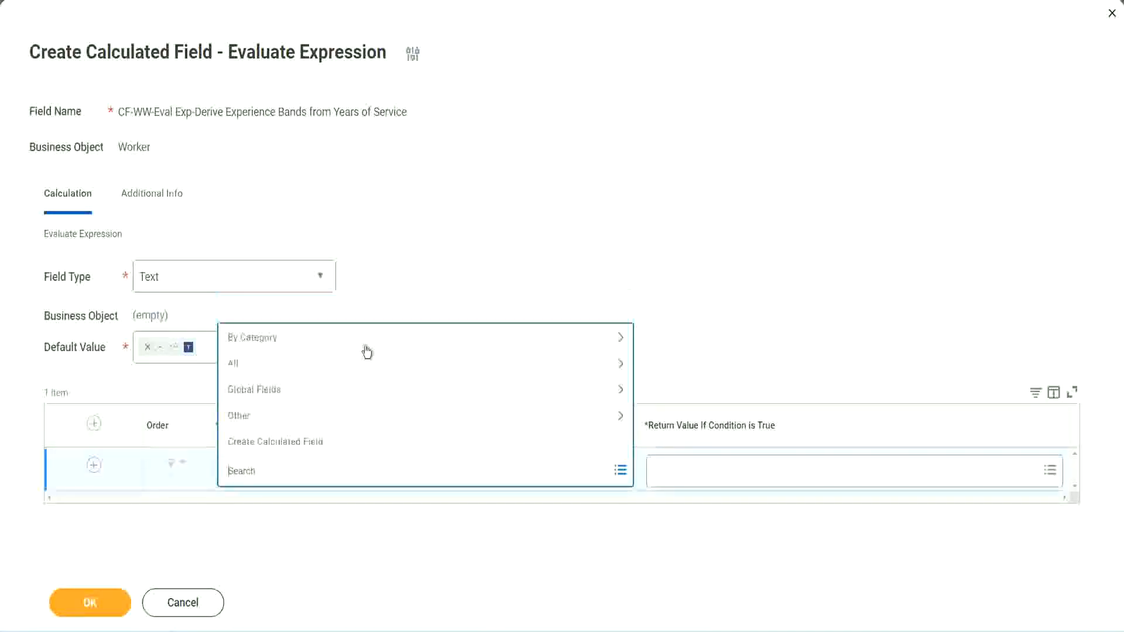
pyautogui.click(430, 261)
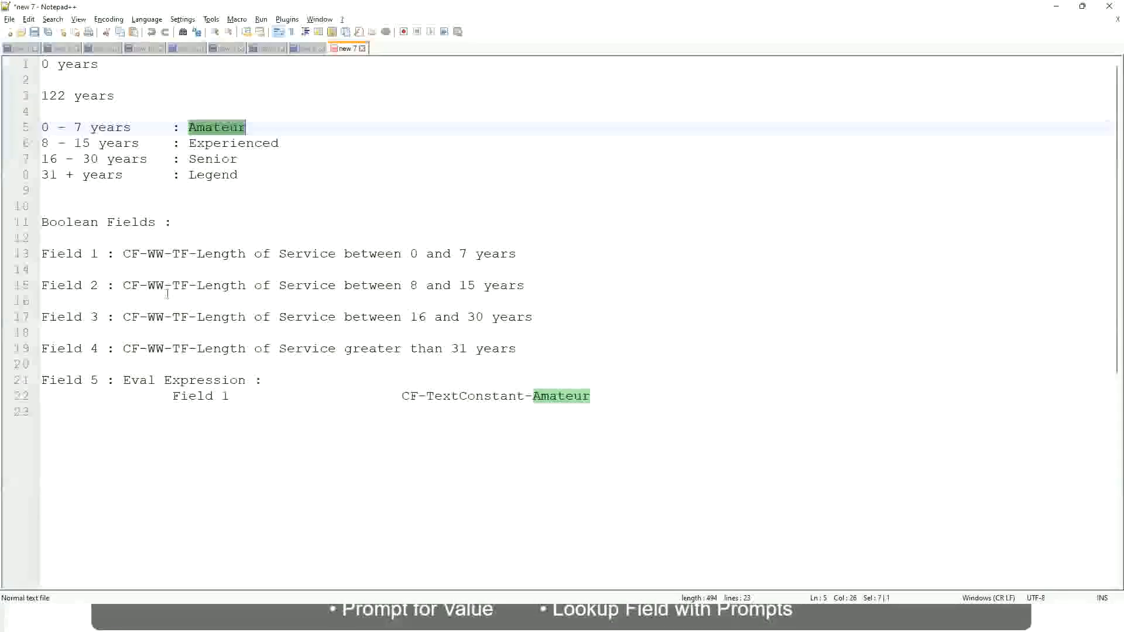
pyautogui.moveTo(122, 253); pyautogui.dragTo(517, 258)
pyautogui.hotkey('ctrl', 'c')
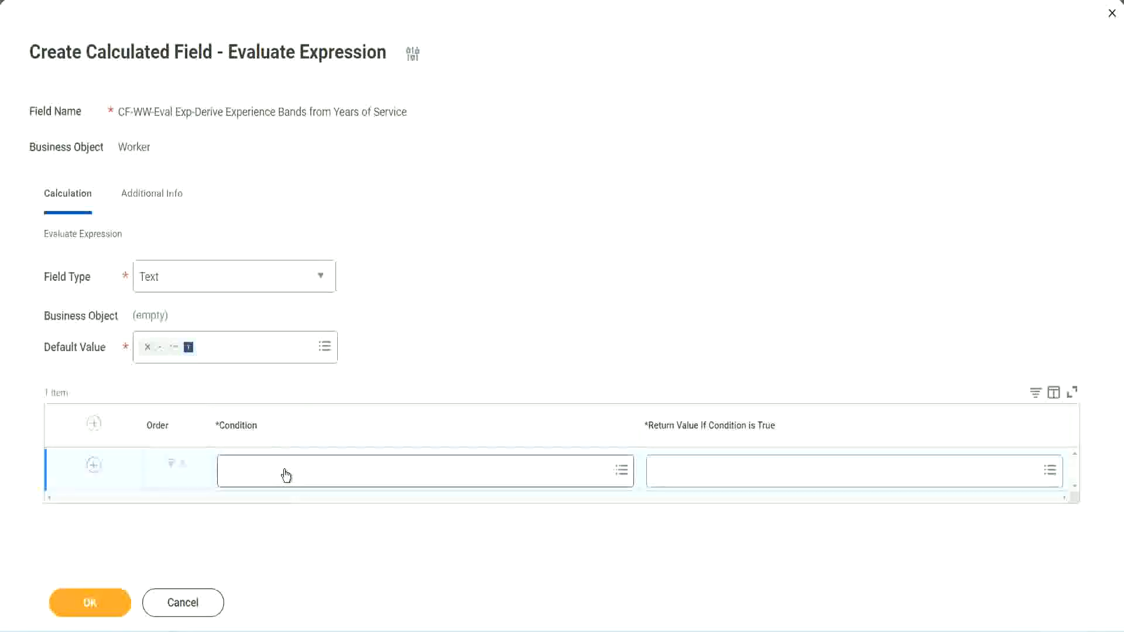
pyautogui.click(286, 475)
pyautogui.hotkey('ctrl', 'v')
pyautogui.press('Return')
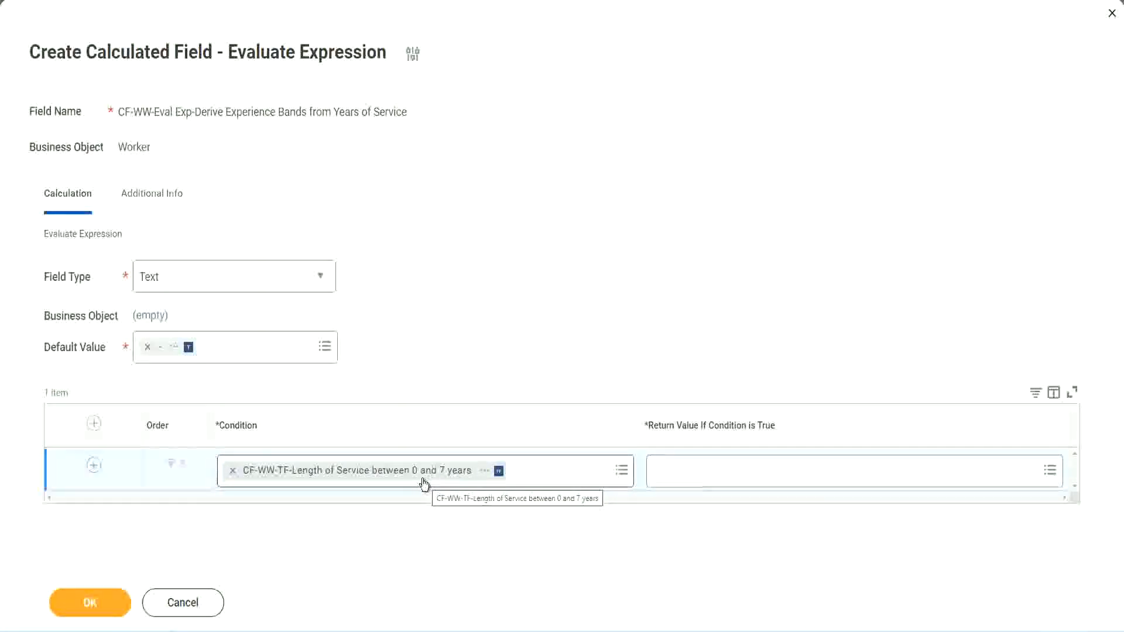
pyautogui.click(730, 479)
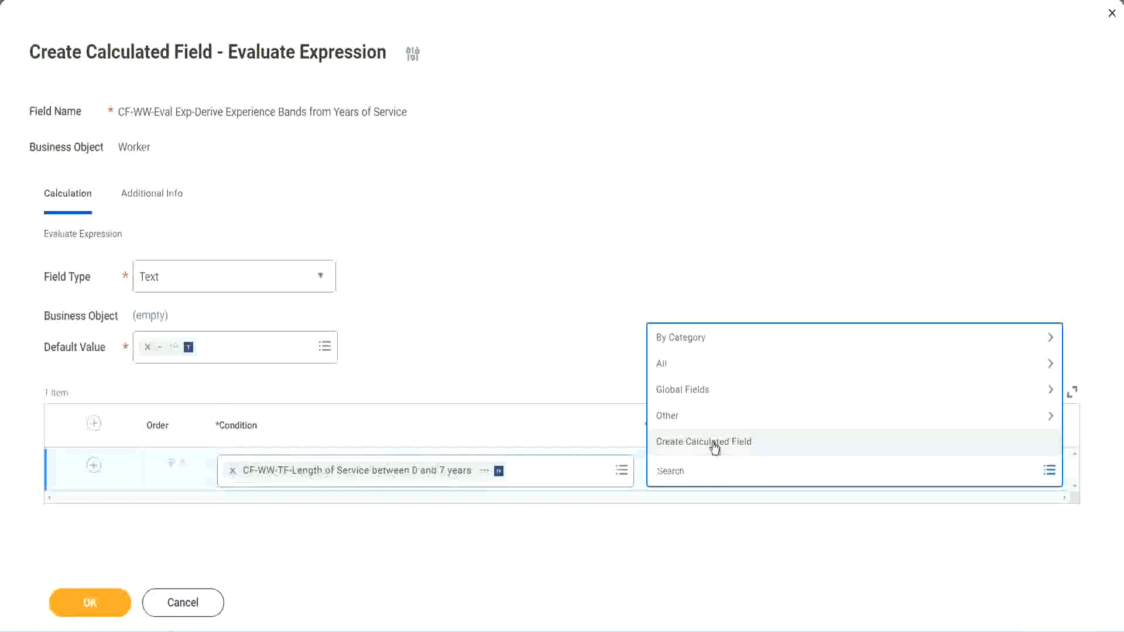
pyautogui.click(649, 286)
pyautogui.click(677, 477)
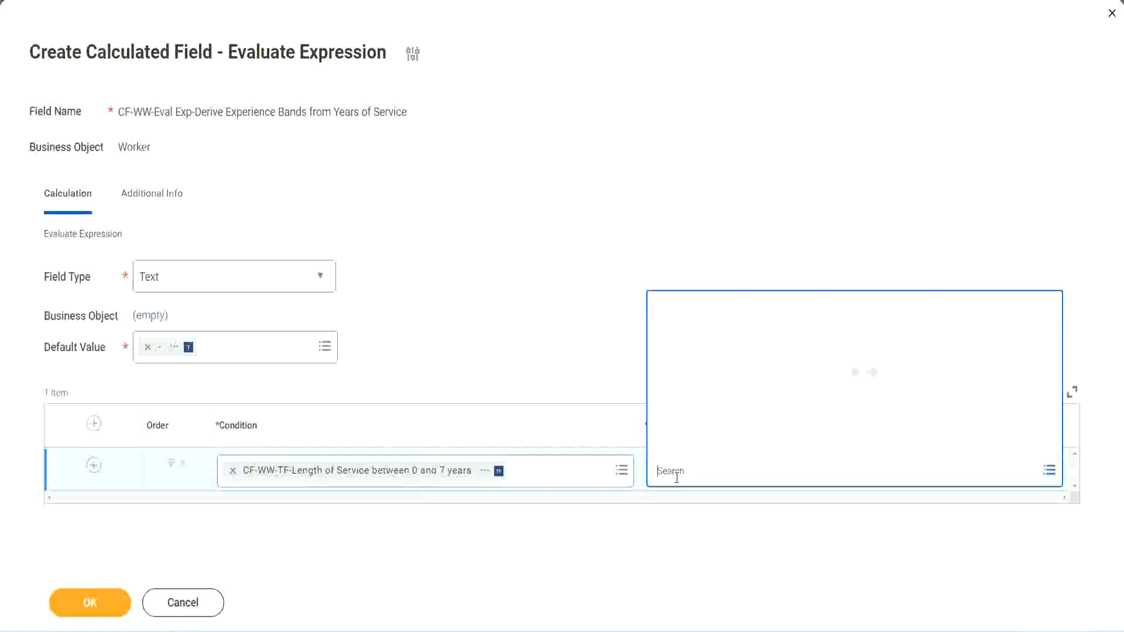
pyautogui.write('Amaterue')
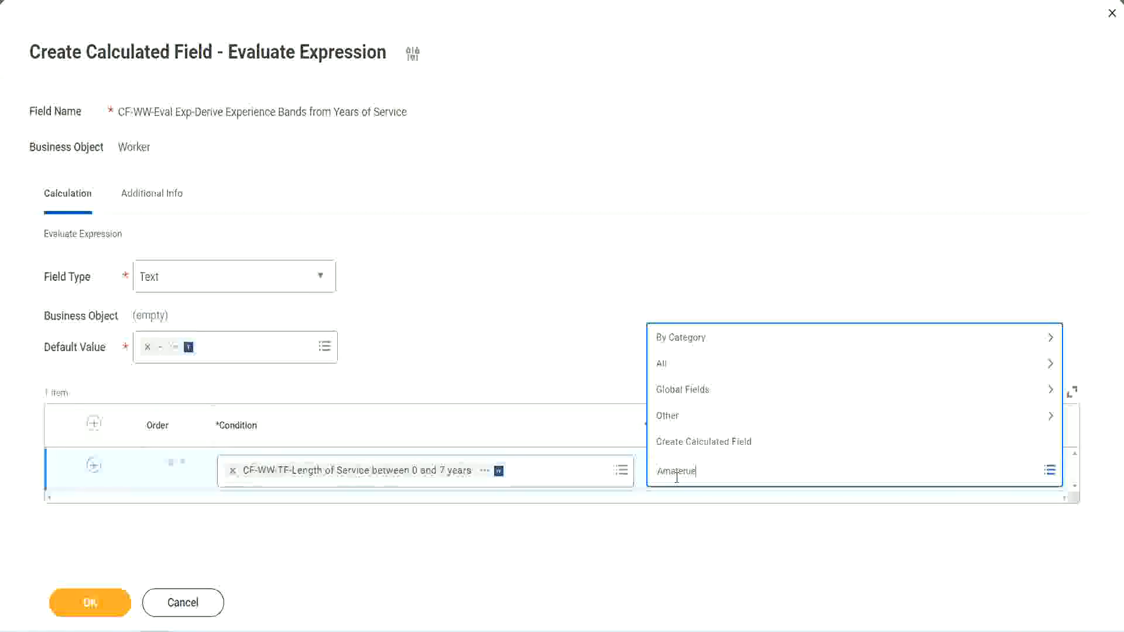
pyautogui.click(568, 340)
pyautogui.click(708, 480)
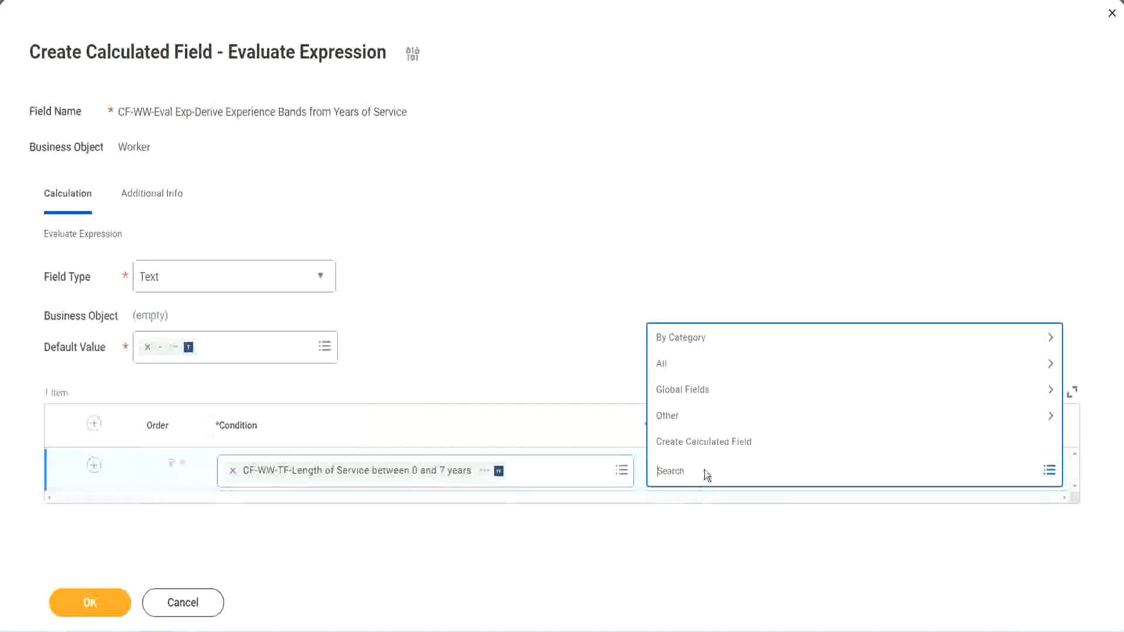
pyautogui.click(566, 340)
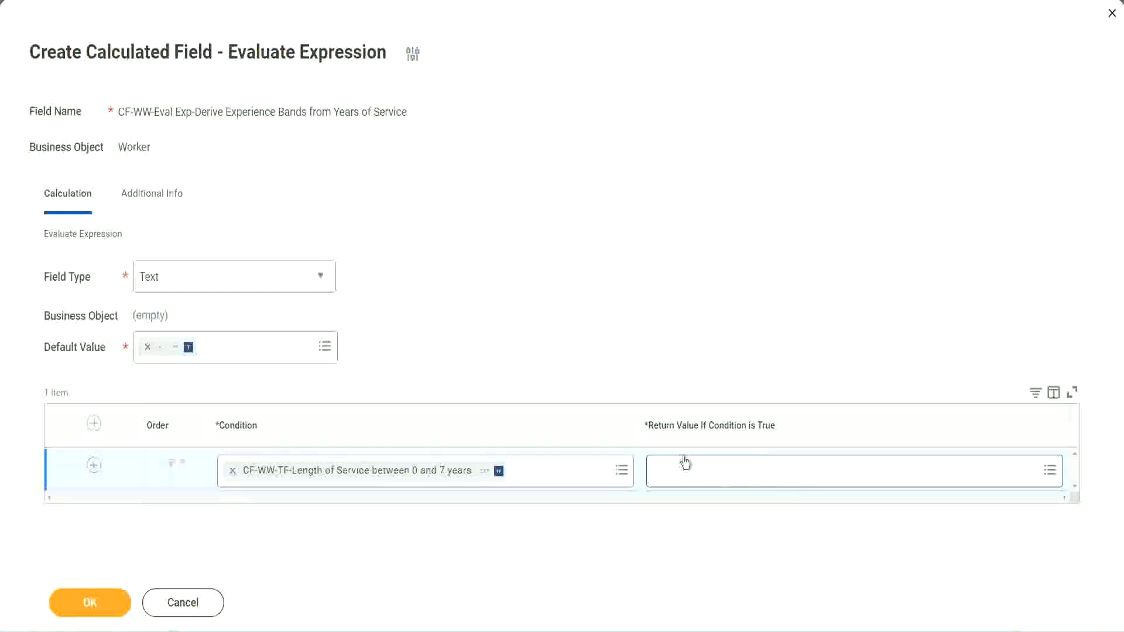
# - Start a new calculated field for the first row's return value and name it CF-WW-TC-Amateur
pyautogui.click(728, 470)
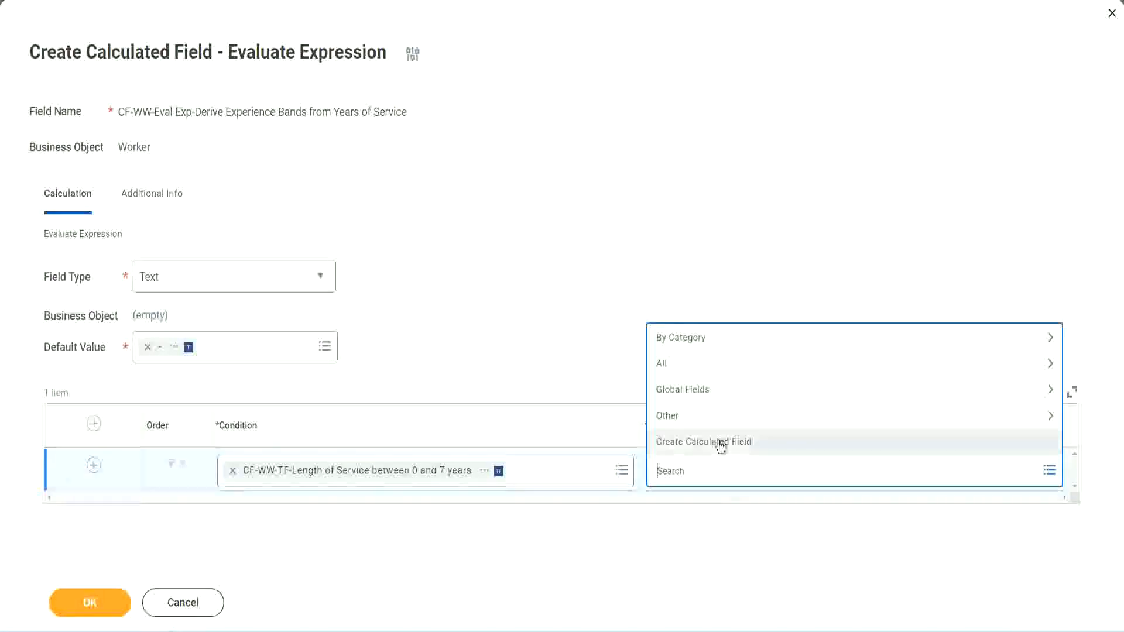
pyautogui.click(720, 444)
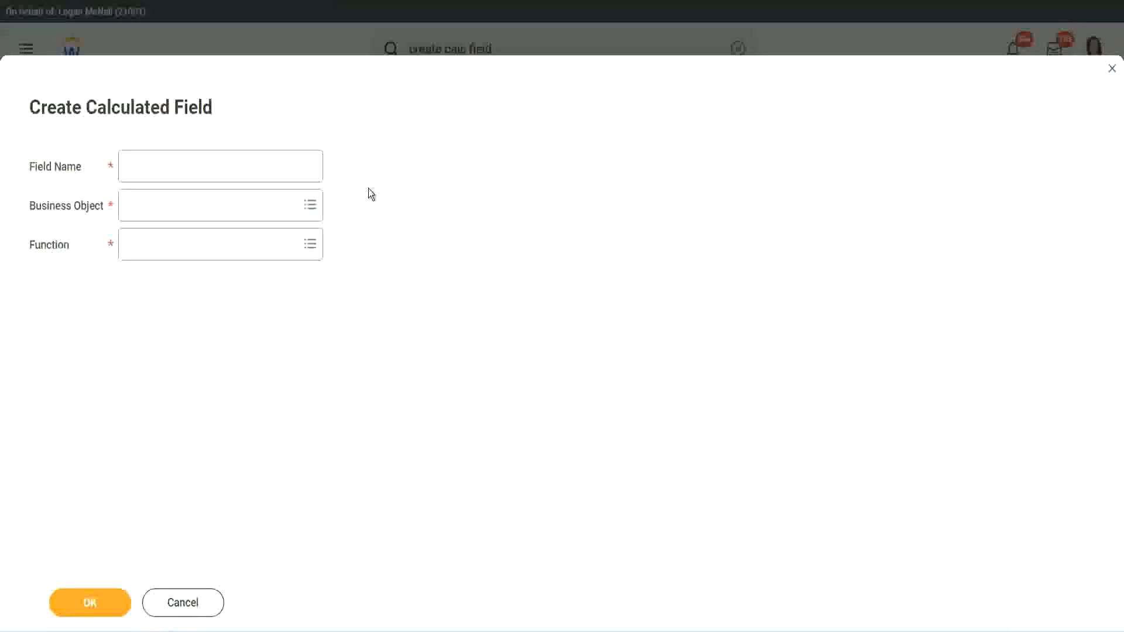
pyautogui.click(138, 166)
pyautogui.write('CF')
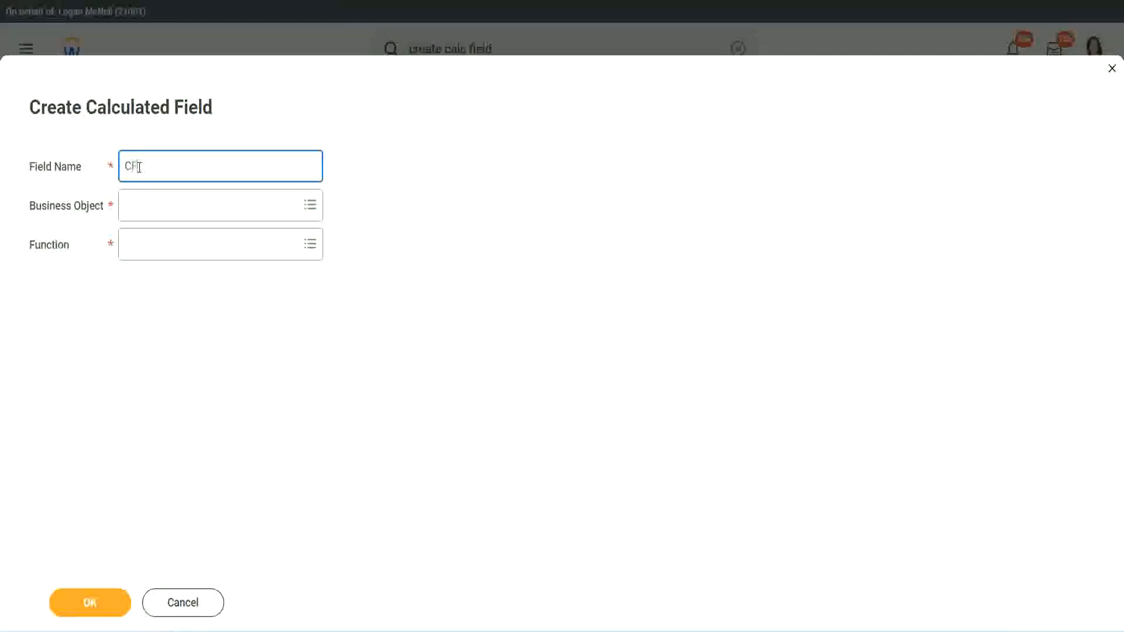
pyautogui.write('_TC')
pyautogui.write('-Am')
pyautogui.write('ateur')
pyautogui.click(140, 165)
pyautogui.write('WW')
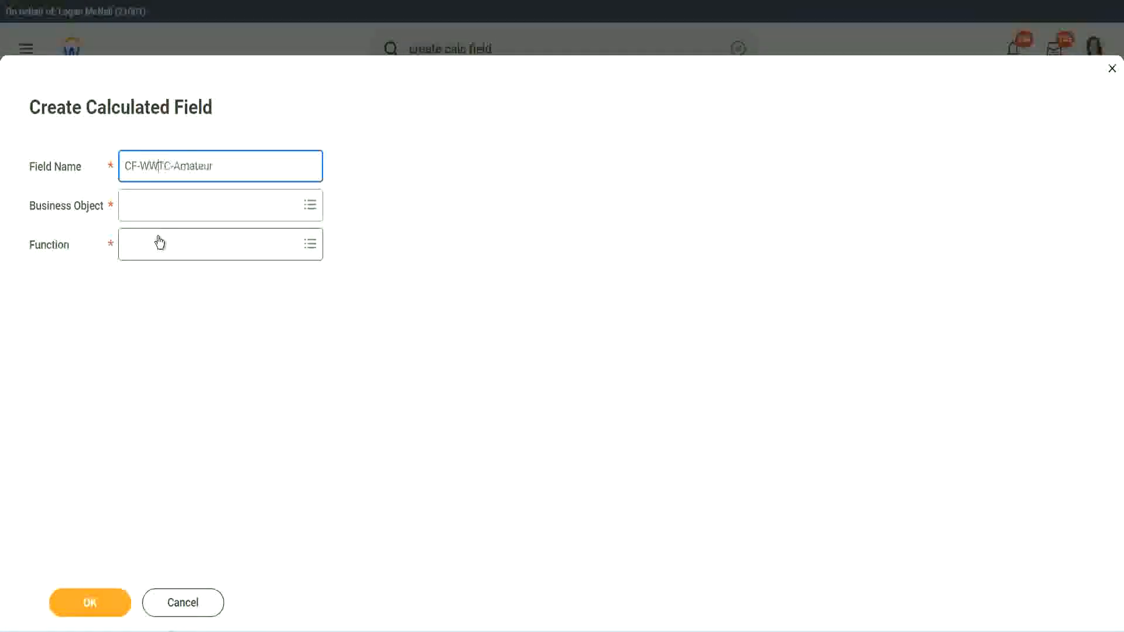
pyautogui.write('-')
# - Set the new calculated field's business object to Global
pyautogui.click(158, 209)
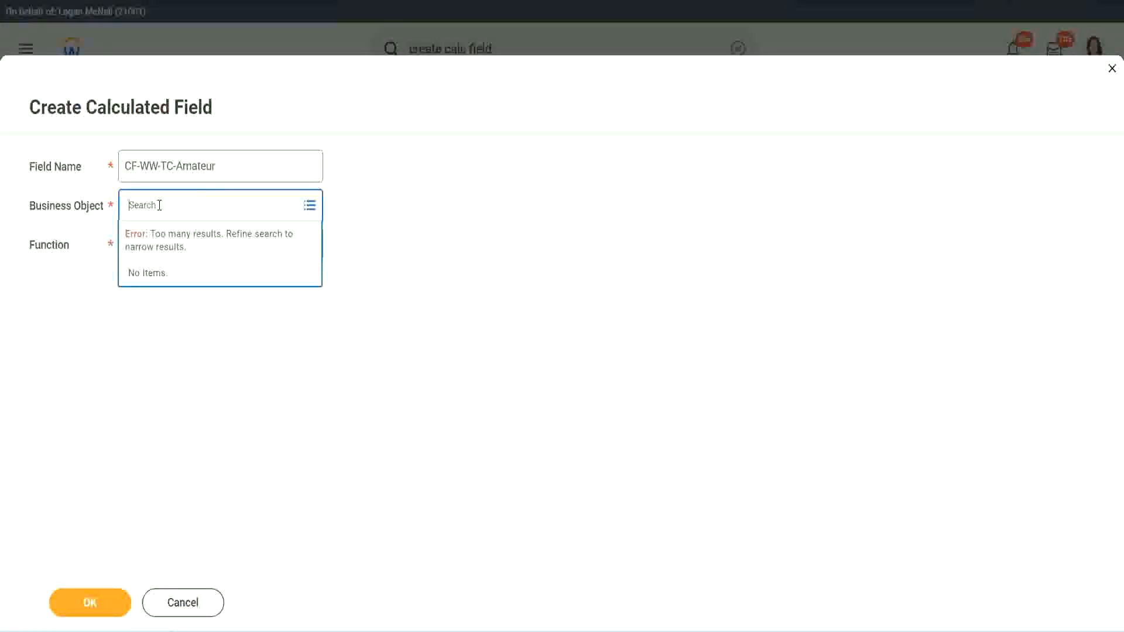
pyautogui.write('worker')
pyautogui.press('BackSpace')
pyautogui.press('BackSpace')
pyautogui.press('BackSpace')
pyautogui.press('BackSpace')
pyautogui.press('BackSpace')
pyautogui.press('BackSpace')
pyautogui.write('glob')
pyautogui.press('Return')
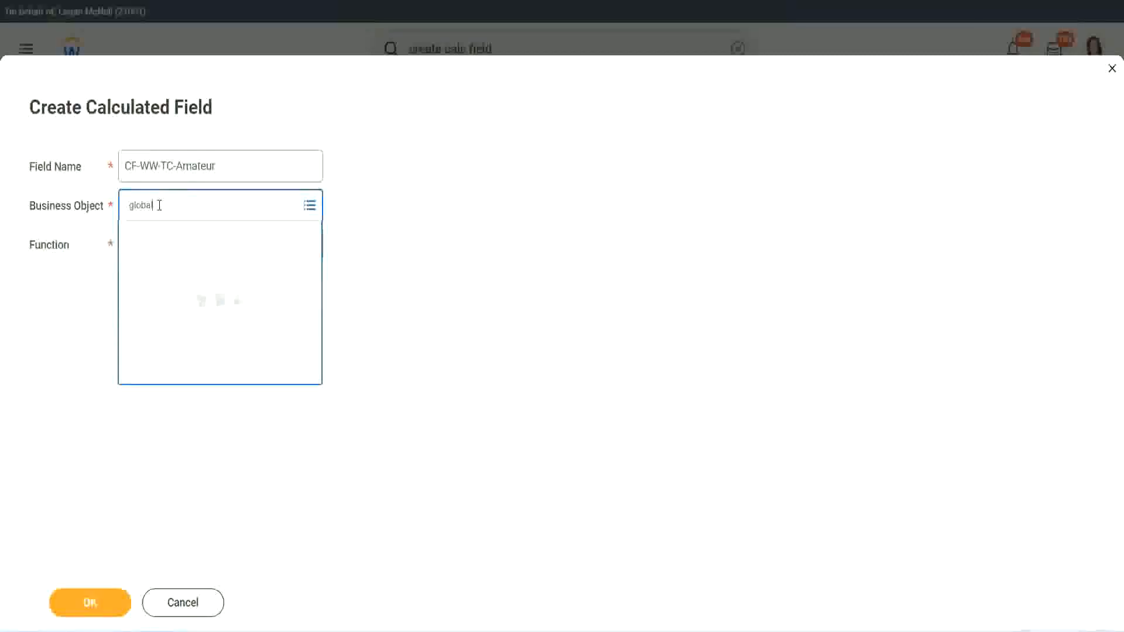
pyautogui.click(178, 278)
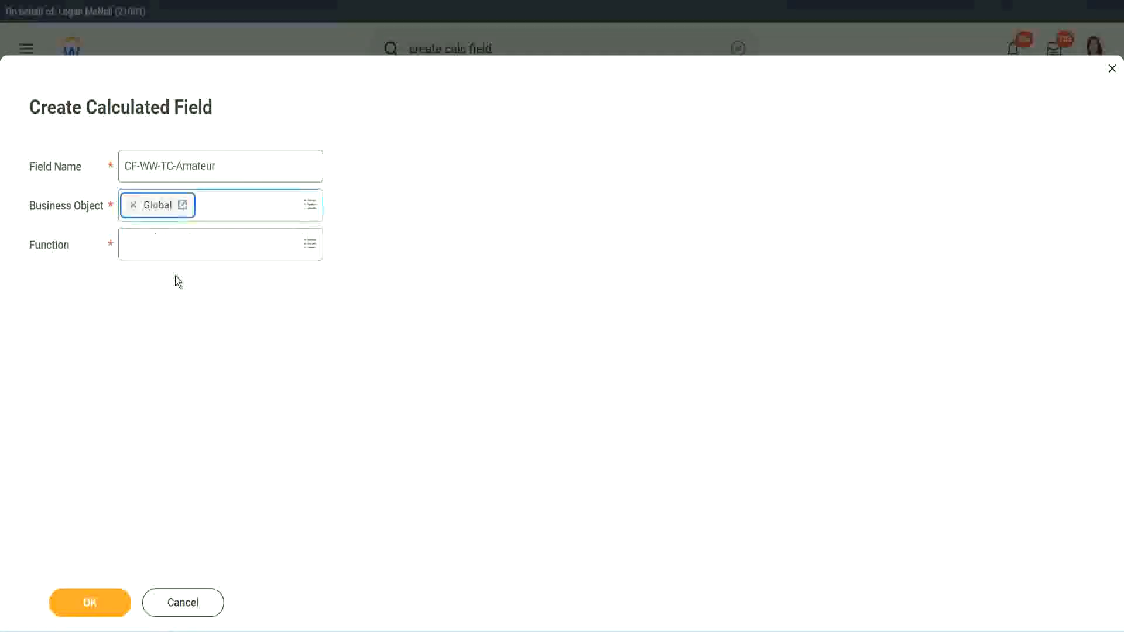
pyautogui.moveTo(223, 164); pyautogui.dragTo(206, 167)
pyautogui.moveTo(38, 110); pyautogui.dragTo(38, 110)
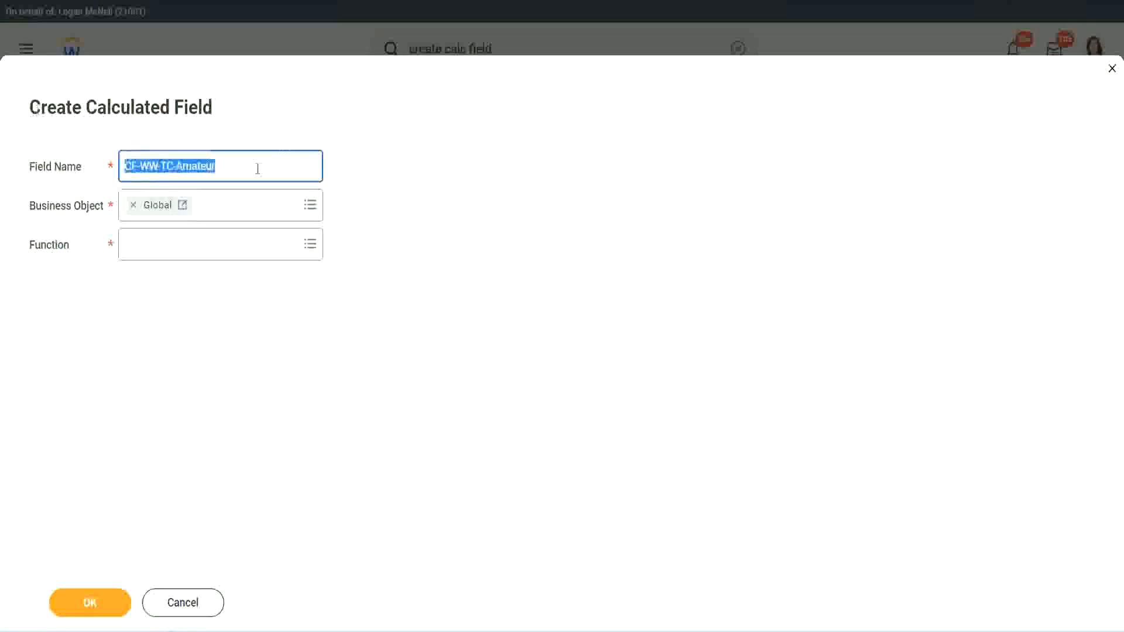
pyautogui.click(244, 170)
pyautogui.doubleClick(196, 165)
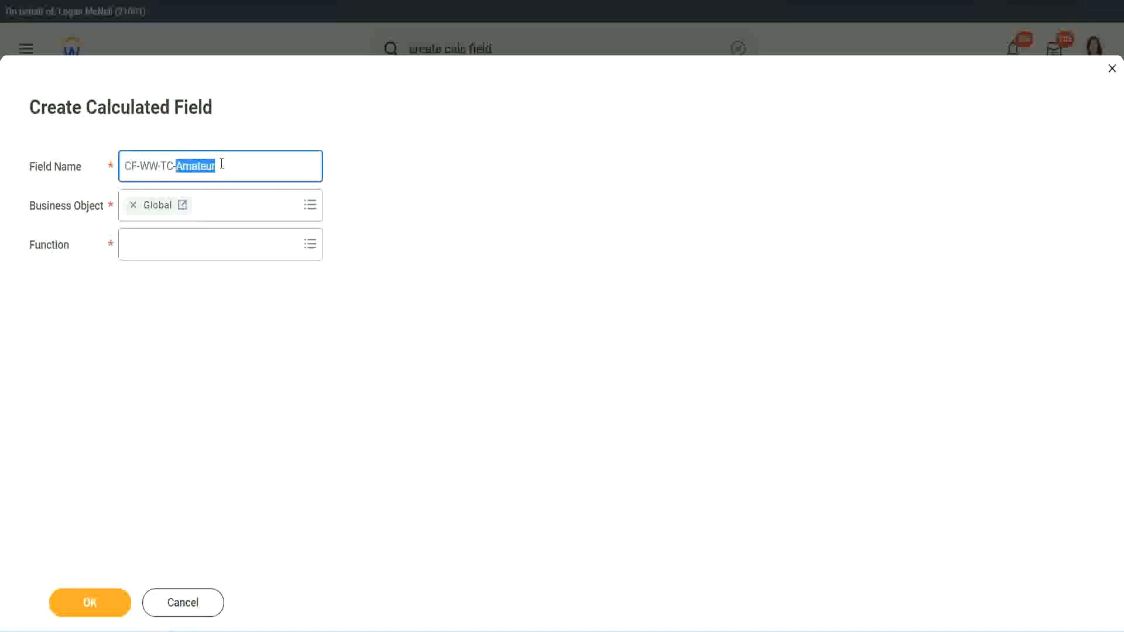
pyautogui.click(233, 164)
pyautogui.doubleClick(211, 166)
# - Choose the Text Constant function for CF-WW-TC-Amateur and continue to its definition
pyautogui.click(157, 243)
pyautogui.write('text const')
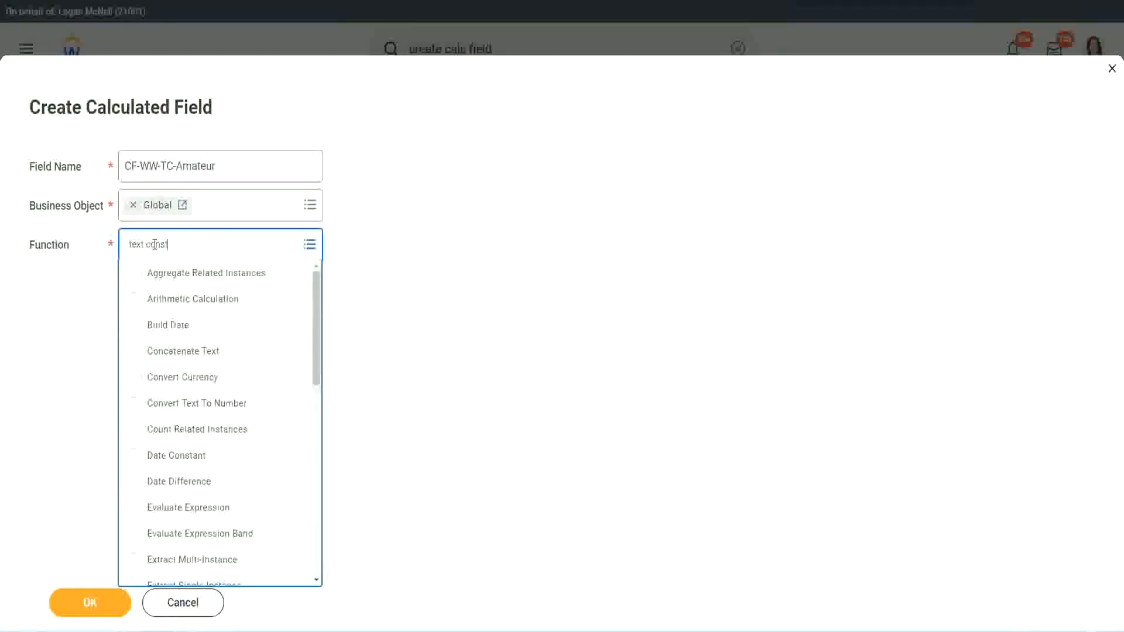
pyautogui.press('Return')
pyautogui.click(92, 606)
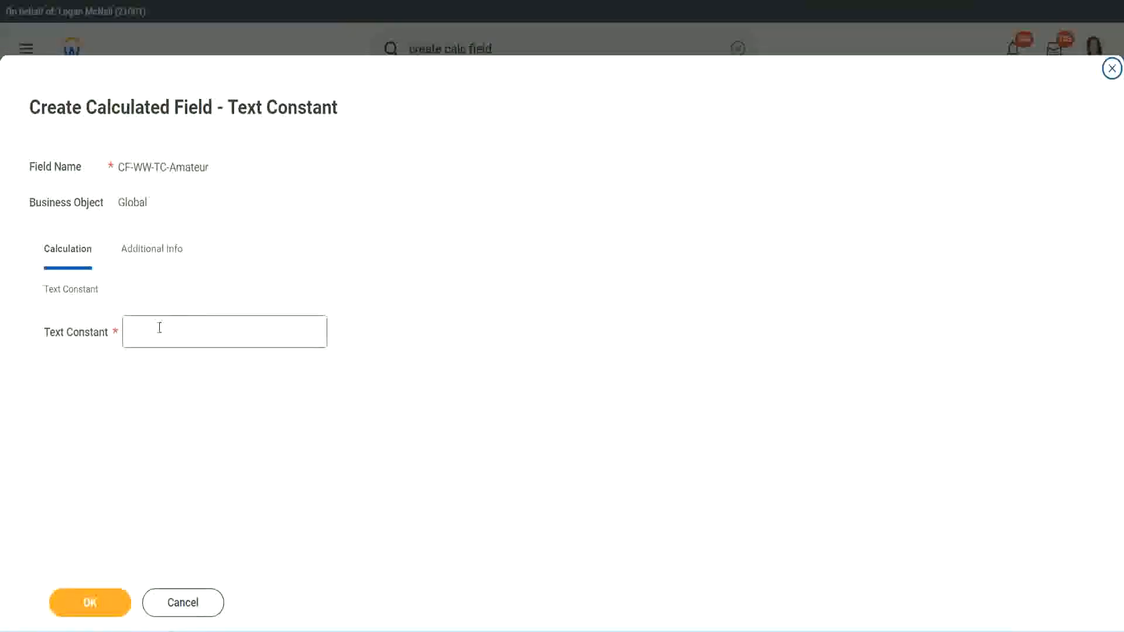
# - Enter Amateur as the text constant and save the field as the first row's return value
pyautogui.click(182, 331)
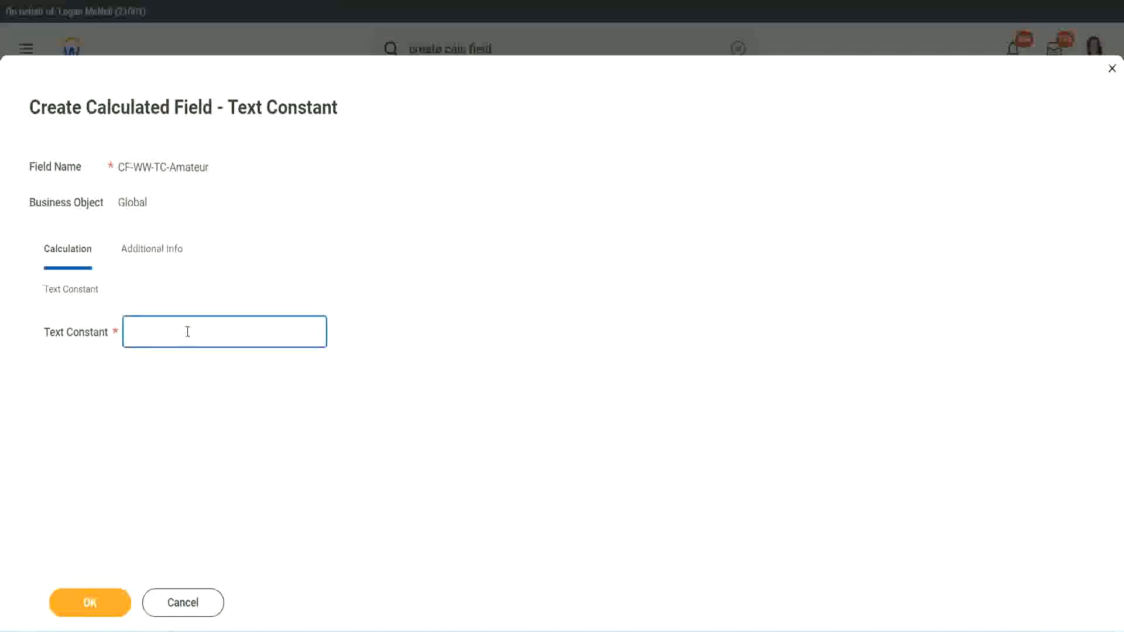
pyautogui.write('Amateur')
pyautogui.click(87, 604)
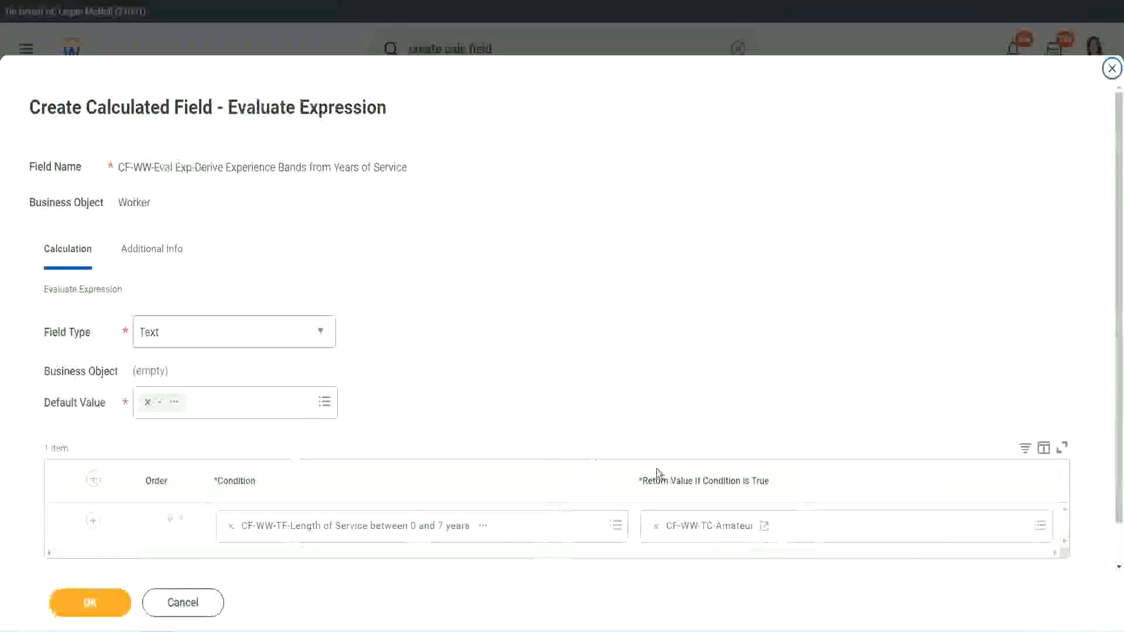
# - Copy the text of the CF-WW-TC-Amateur return value and add three empty rows below the first condition
pyautogui.rightClick(698, 529)
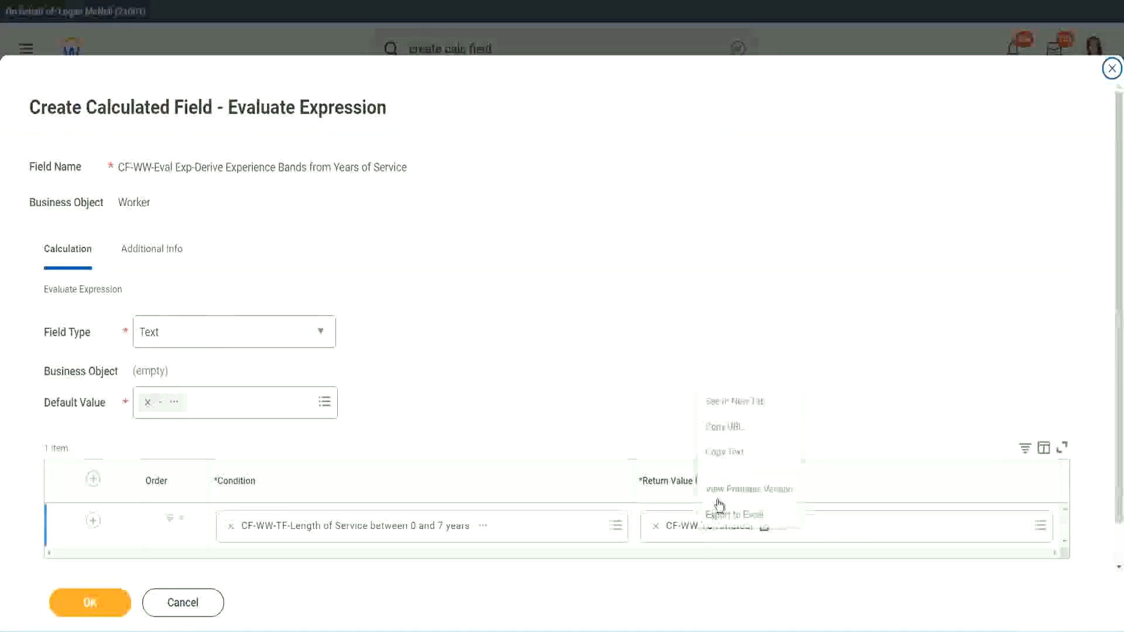
pyautogui.click(735, 455)
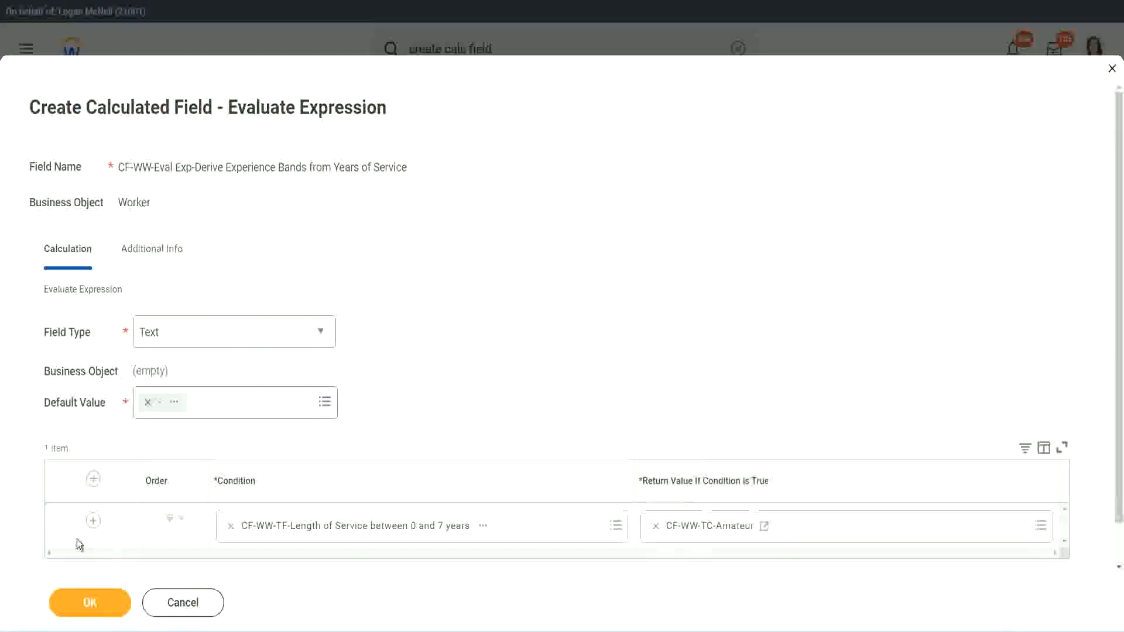
pyautogui.click(92, 528)
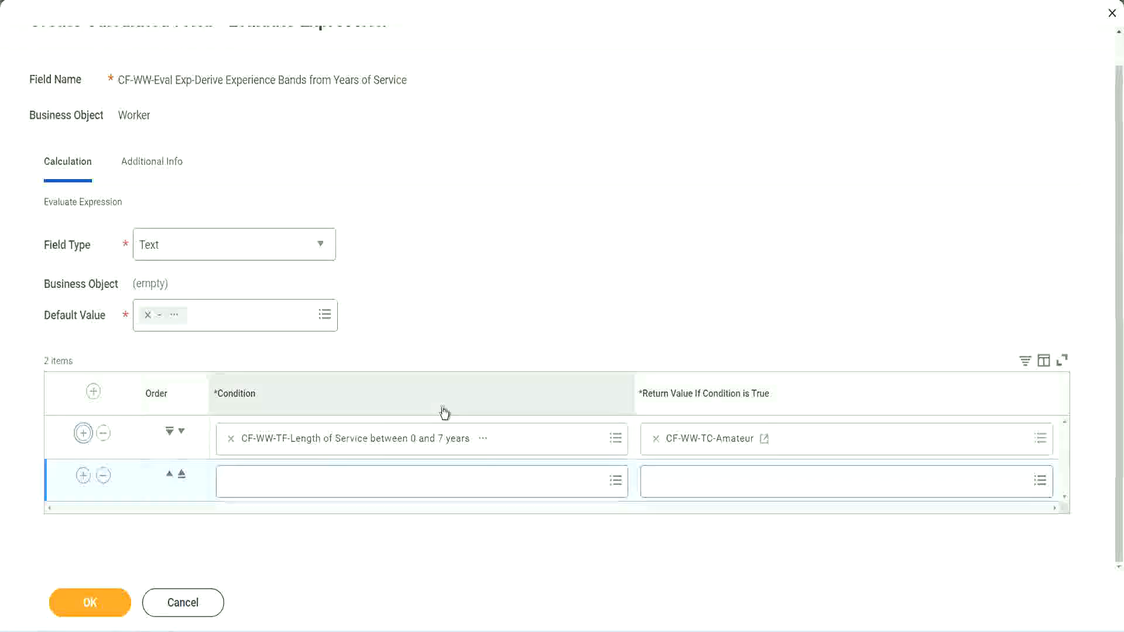
pyautogui.click(82, 475)
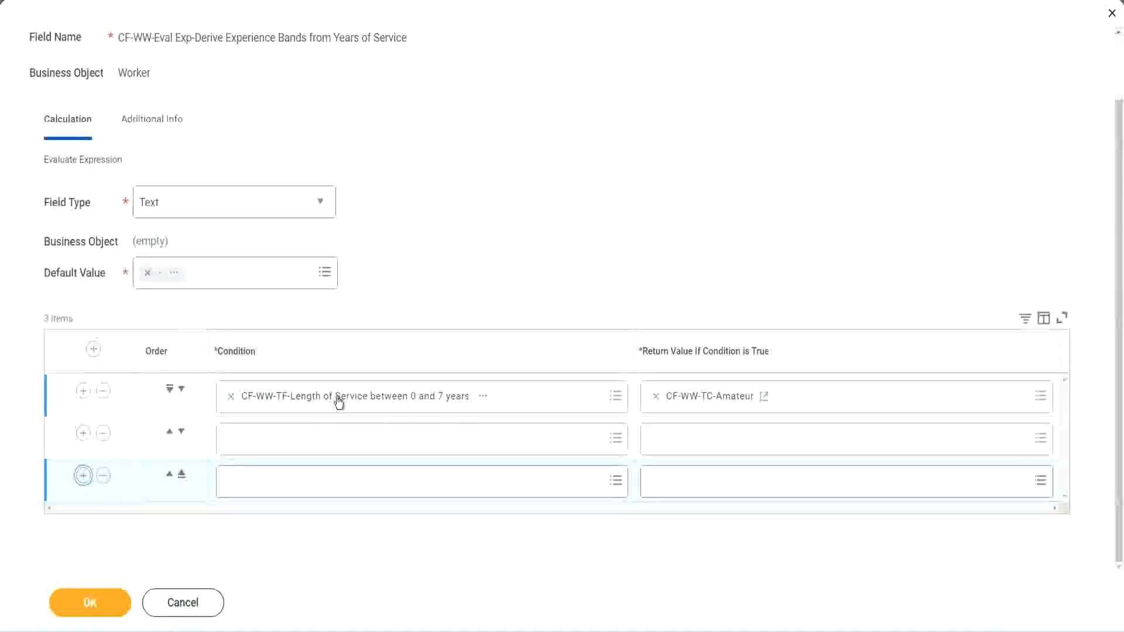
# - Set the second row's condition to CF-WW-TF-Length of Service between 8 and 15 years
pyautogui.click(277, 444)
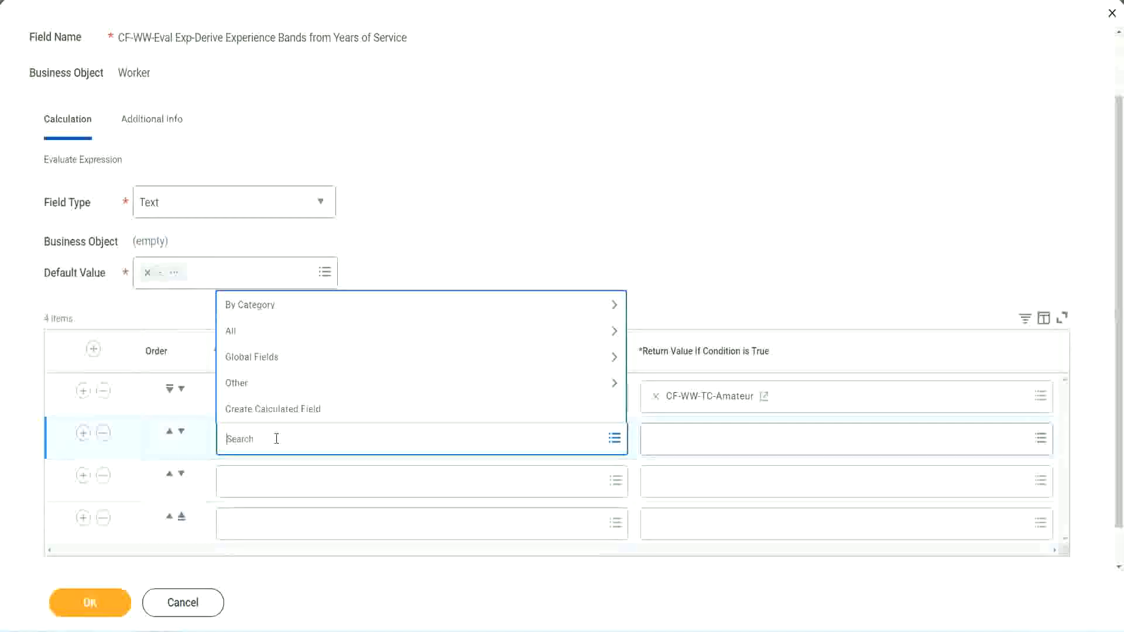
pyautogui.write('cf-ww')
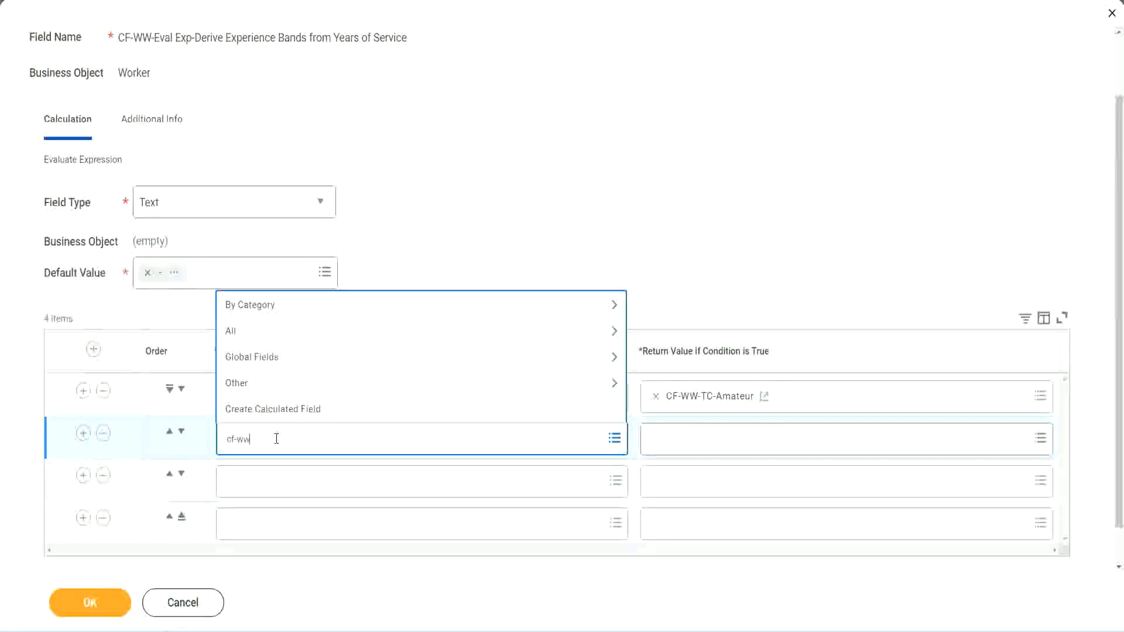
pyautogui.write('-tf')
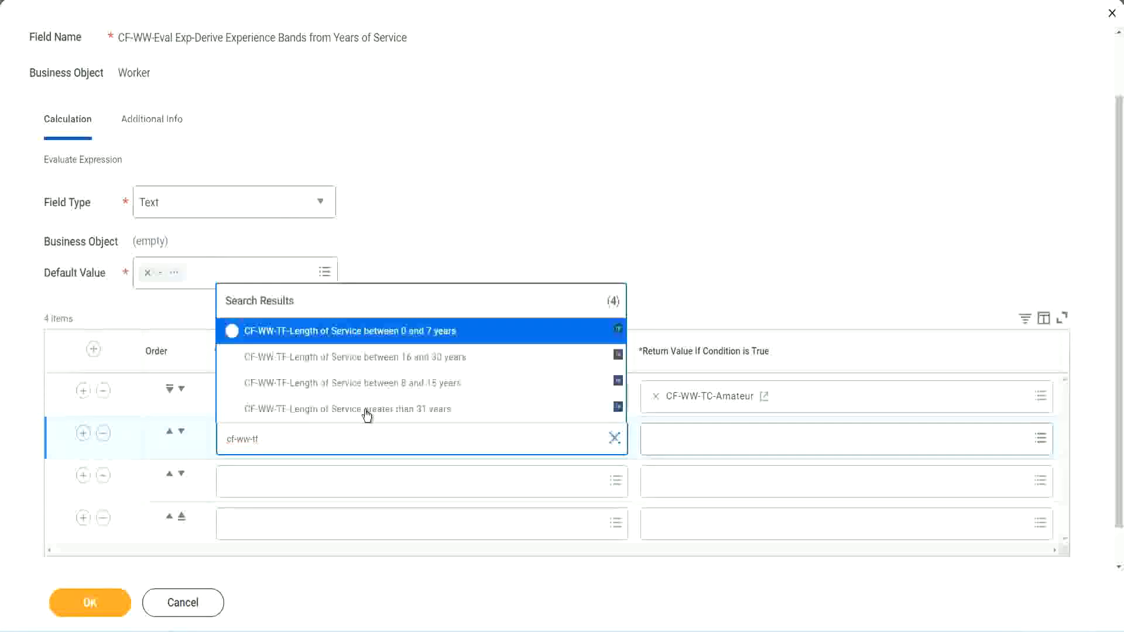
pyautogui.click(432, 385)
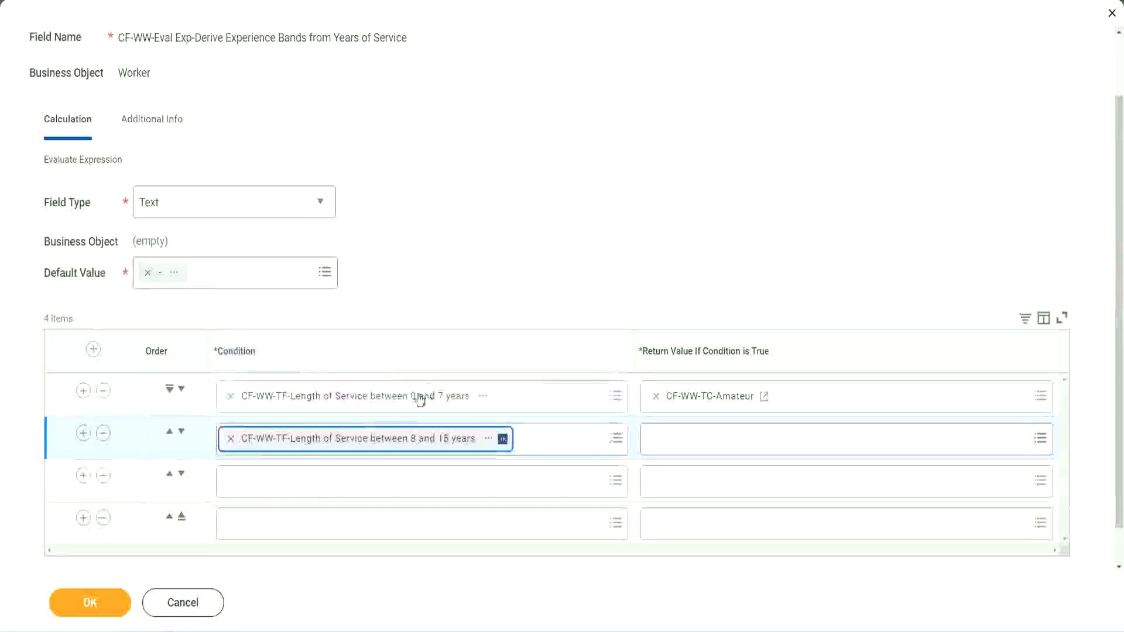
# - Set the third row's condition to CF-WW-TF-Length of Service between 16 and 30 years
pyautogui.click(283, 481)
pyautogui.write('cf')
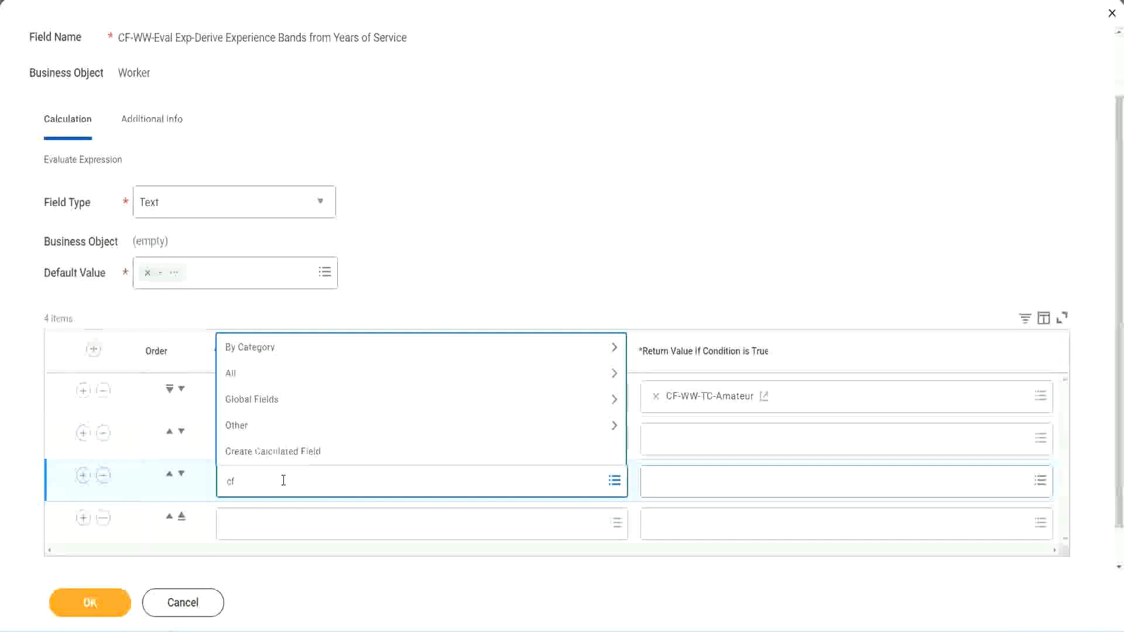
pyautogui.write('-ww-tf')
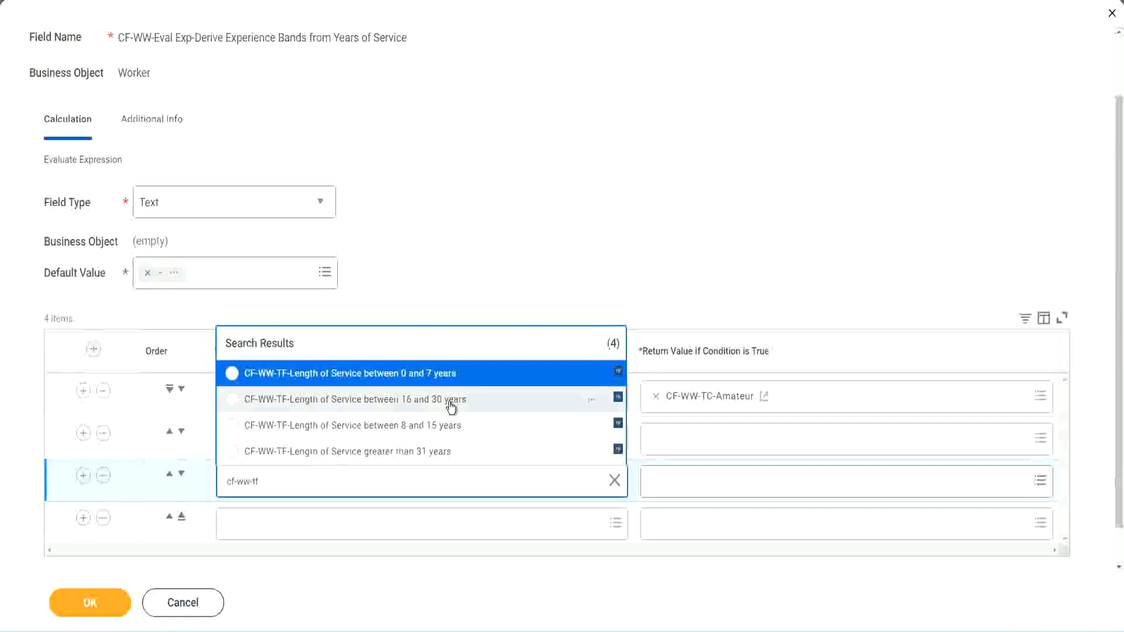
pyautogui.click(451, 406)
# - Set the fourth row's condition to CF-WW-TF-Length of Service greater than 31 years
pyautogui.click(265, 524)
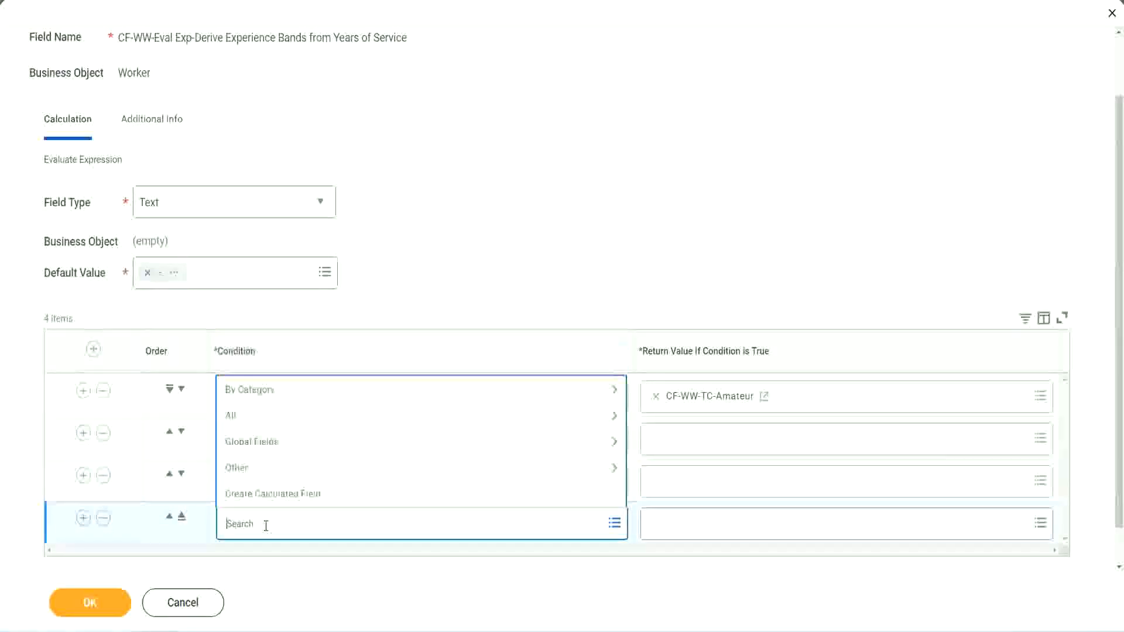
pyautogui.write('df-ww')
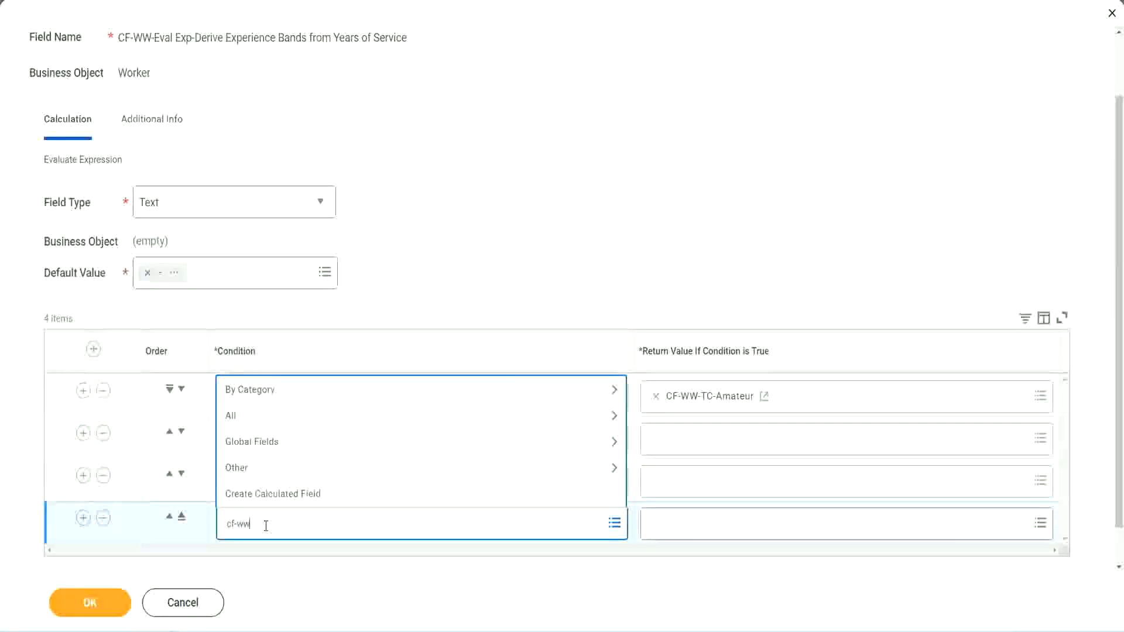
pyautogui.write(' tf 31')
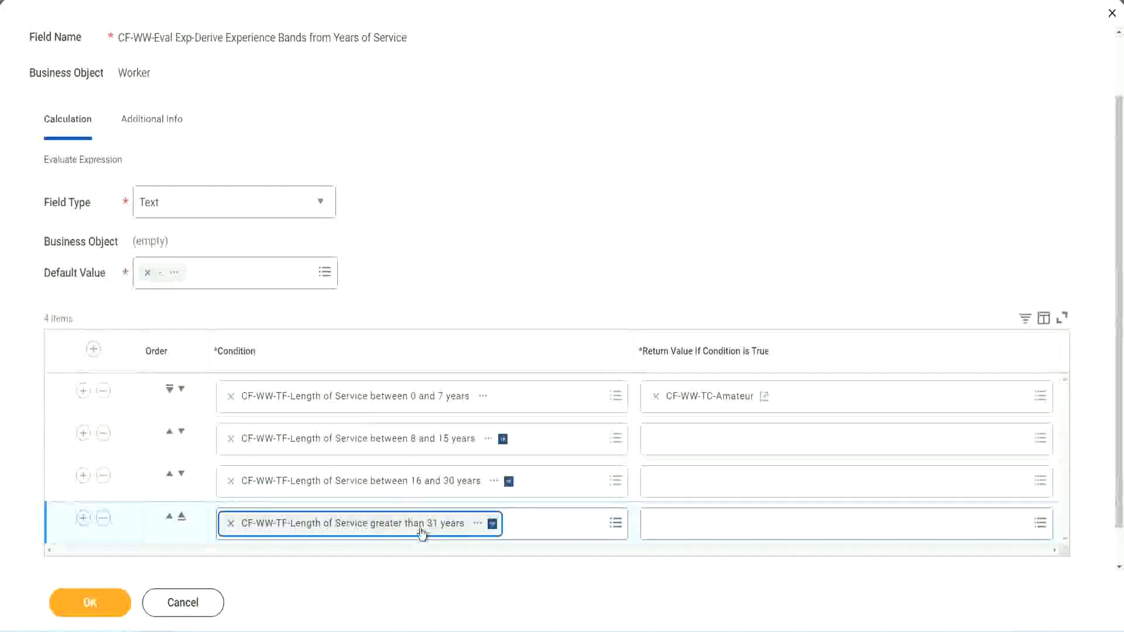
# - Try placing the 8 to 15 years condition ahead of the 0 to 7 years condition in the evaluation order
pyautogui.click(507, 248)
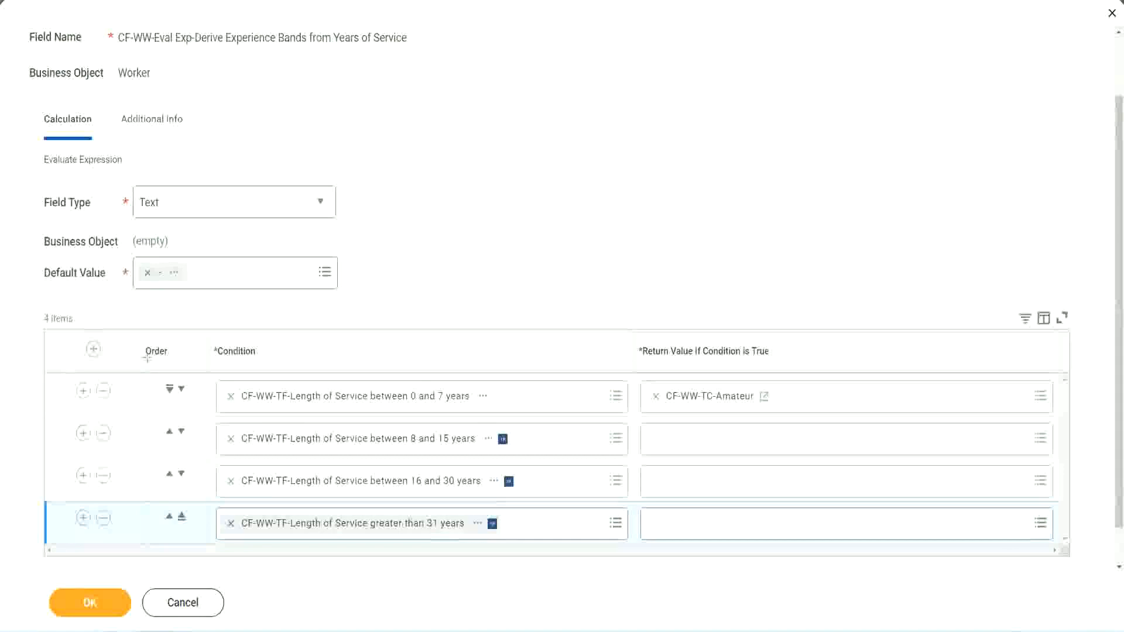
pyautogui.moveTo(126, 343); pyautogui.dragTo(125, 462)
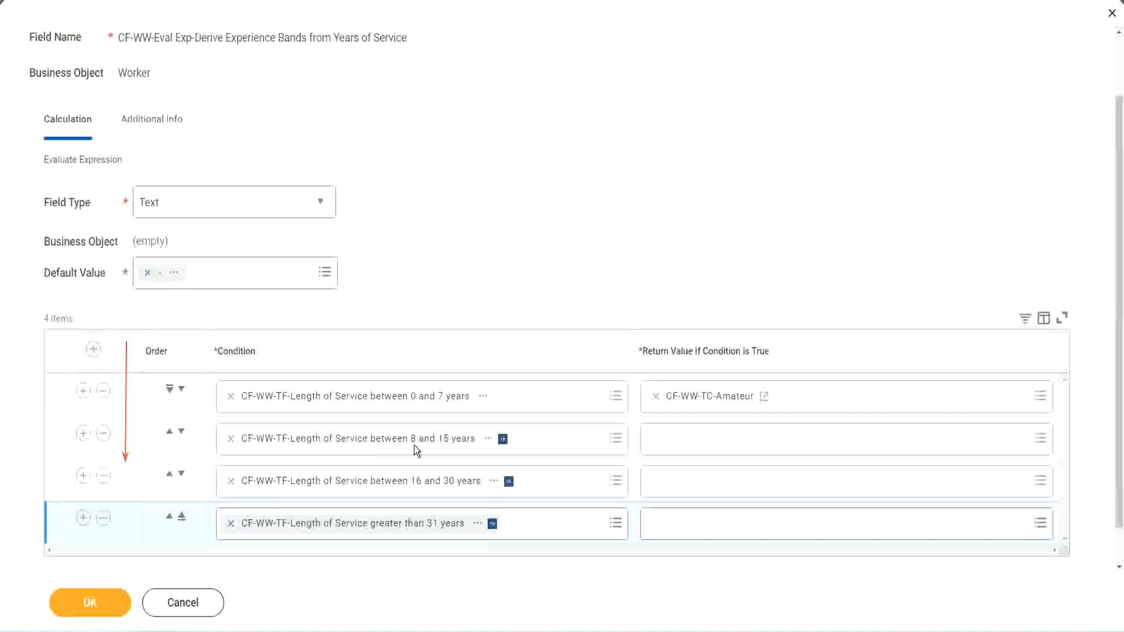
pyautogui.click(170, 435)
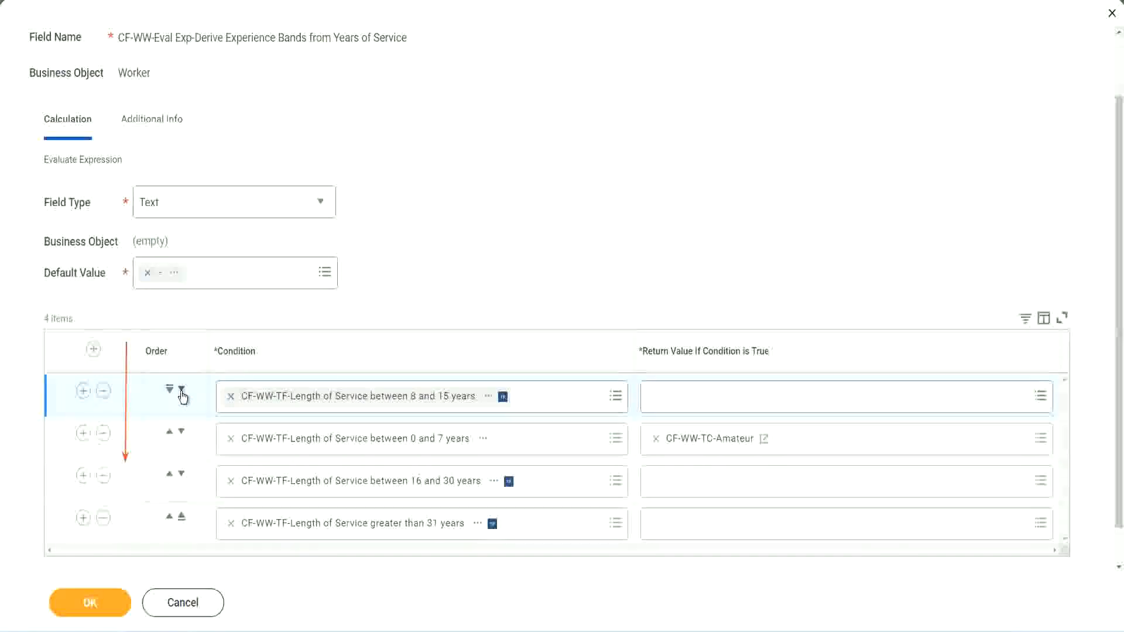
pyautogui.click(181, 389)
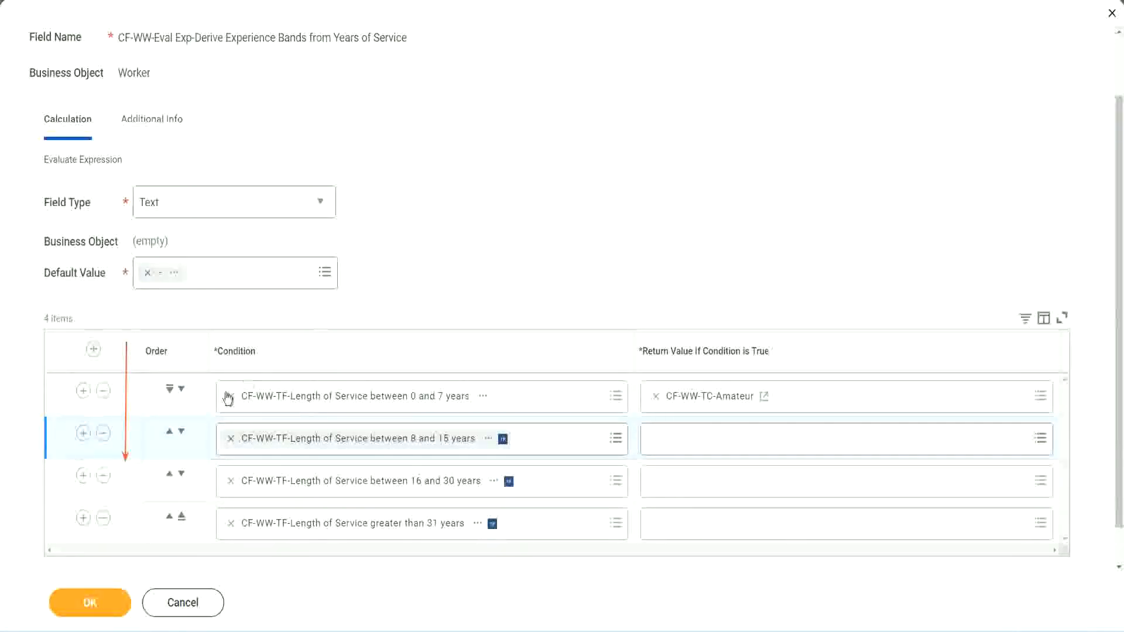
pyautogui.click(169, 433)
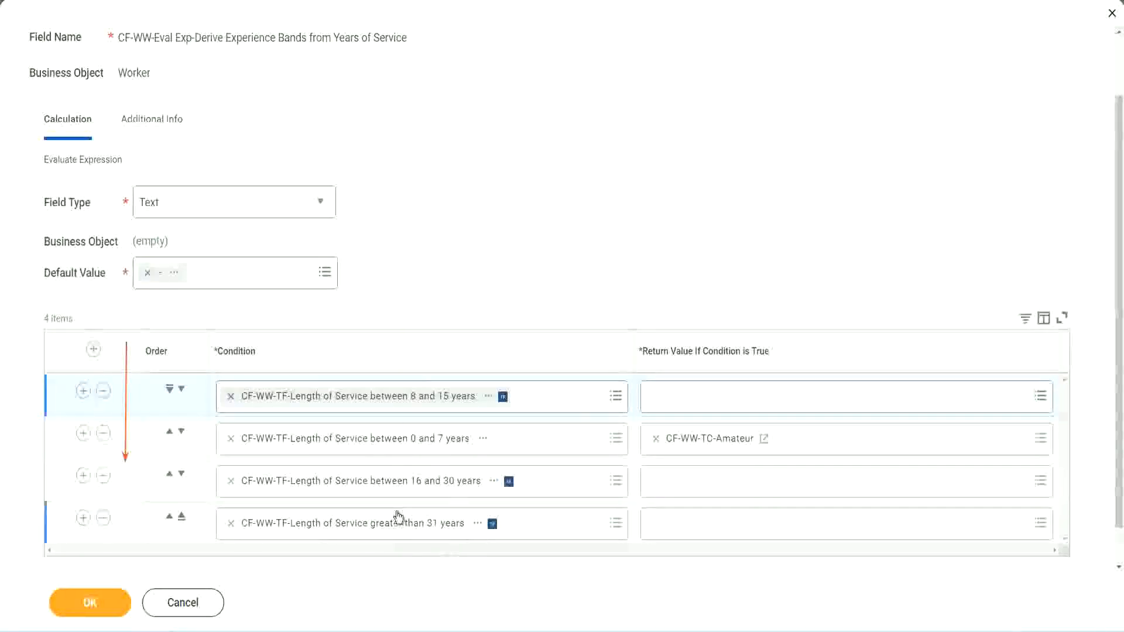
# - Copy the text of the CF-WW-TC-Amateur return value and restore the 0 to 7 years condition to the first row
pyautogui.rightClick(711, 447)
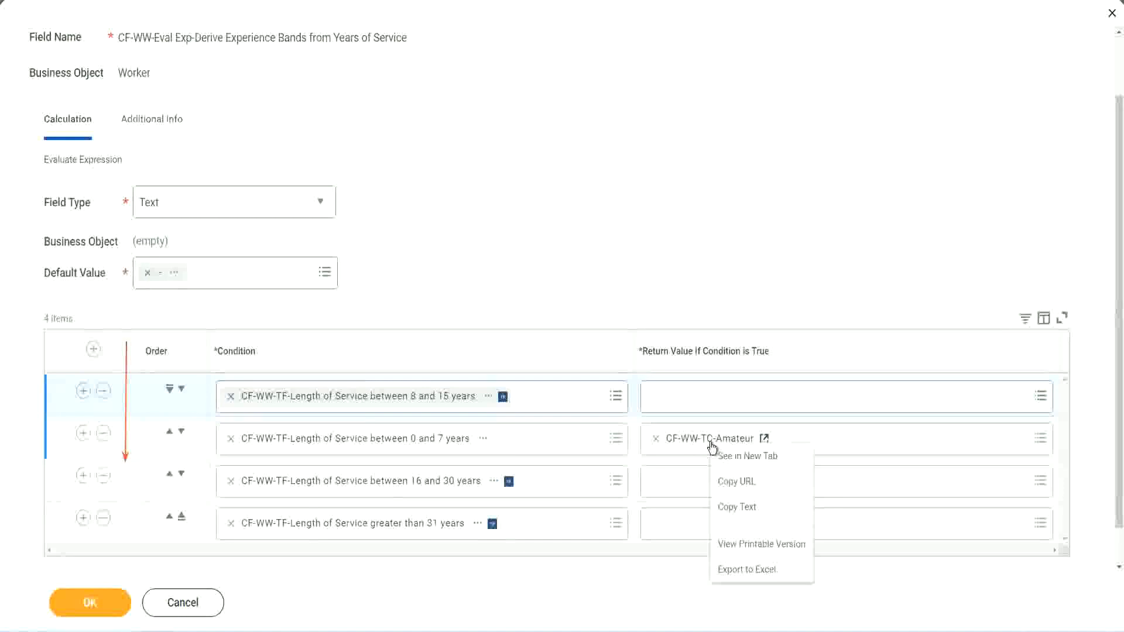
pyautogui.click(739, 508)
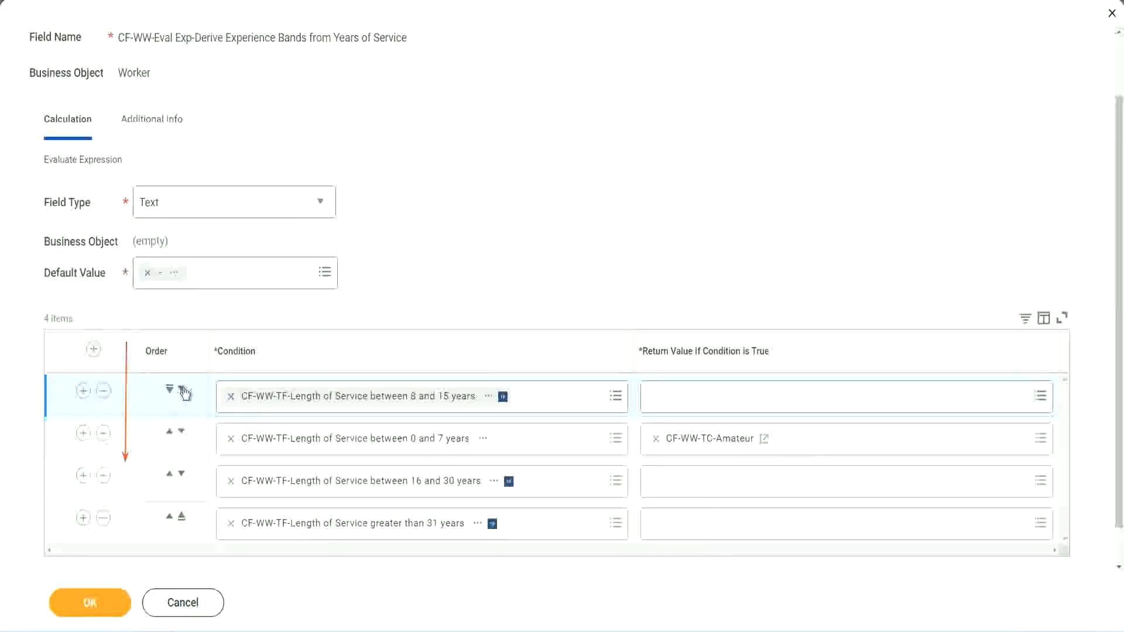
pyautogui.click(181, 389)
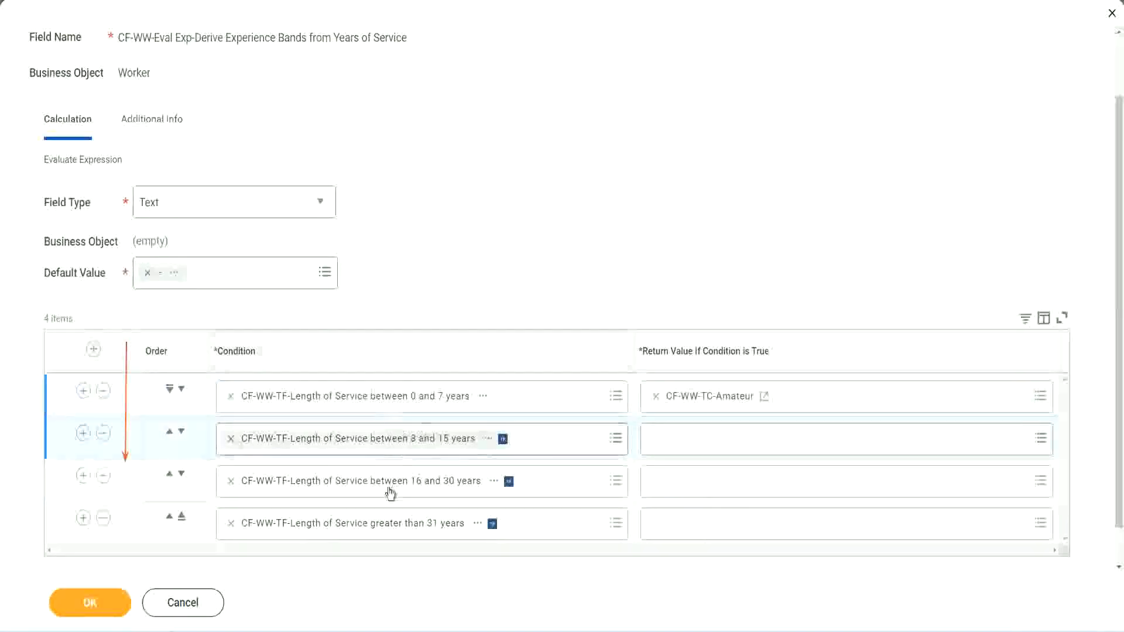
# - Create a calculated field for the second row's return value, named CF-WW-TC-Experienced, with business object Global and function Text Constant
pyautogui.click(651, 434)
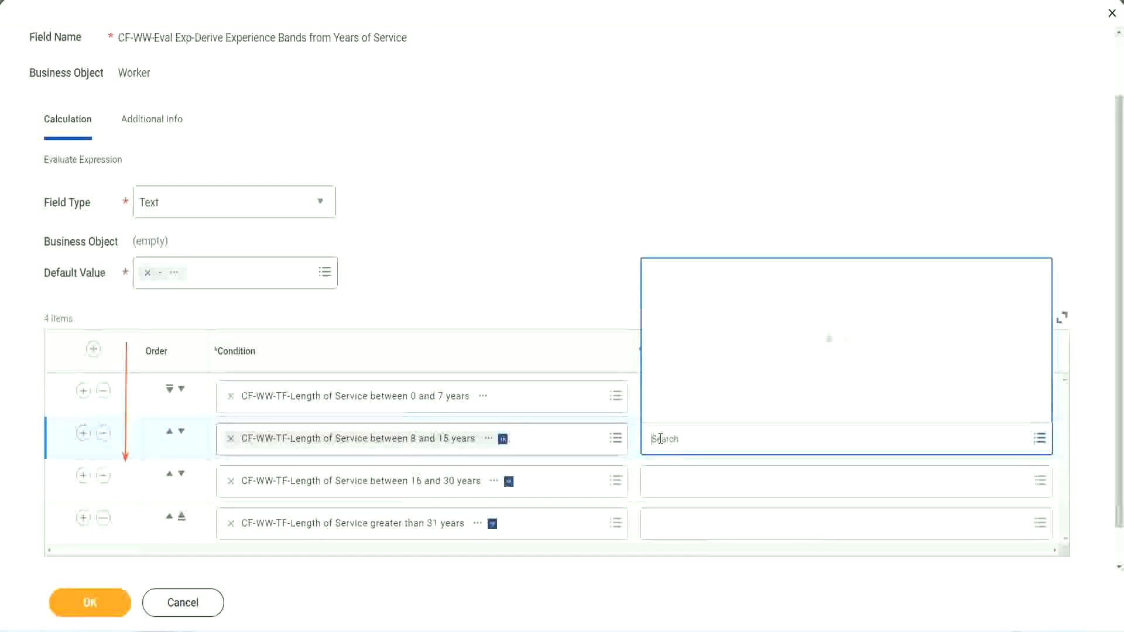
pyautogui.click(696, 410)
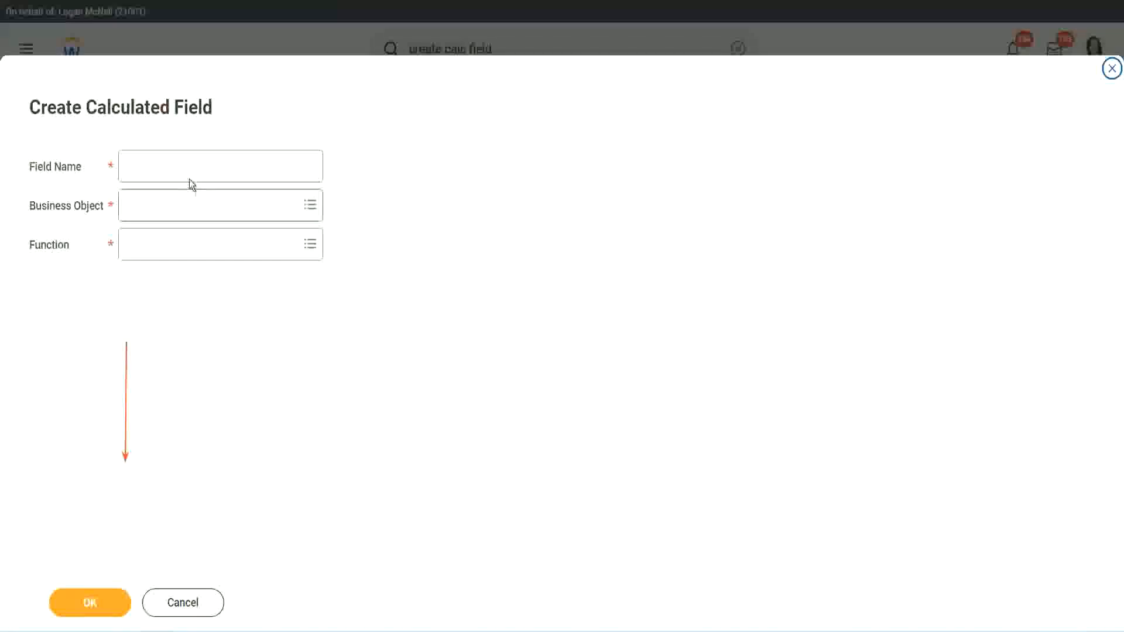
pyautogui.click(180, 166)
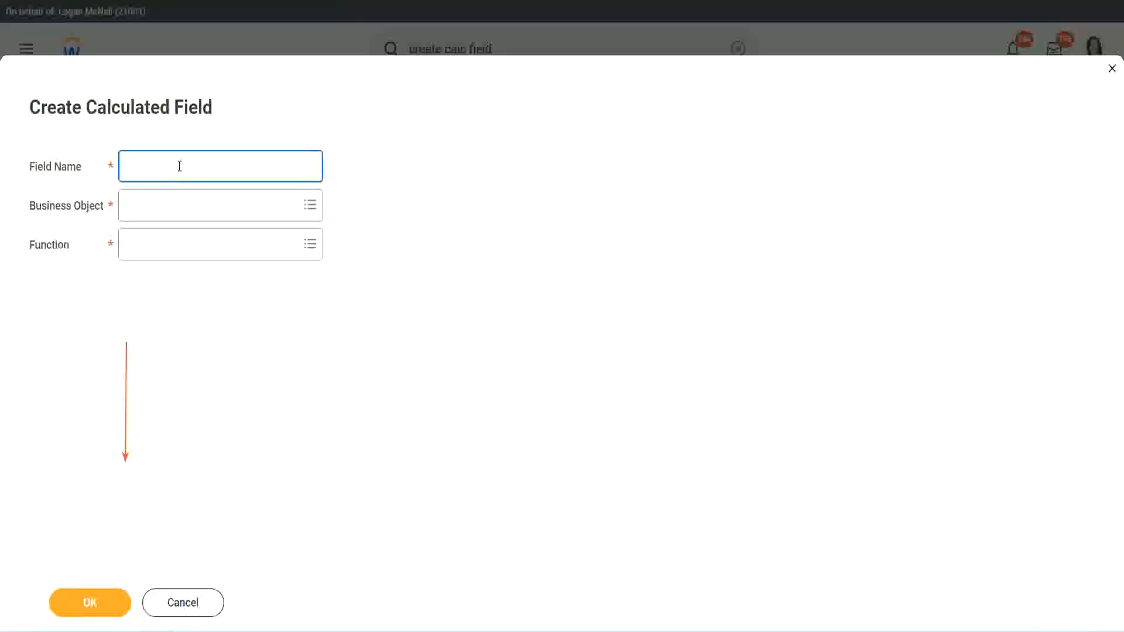
pyautogui.write('CF-WW-TC-Amateur')
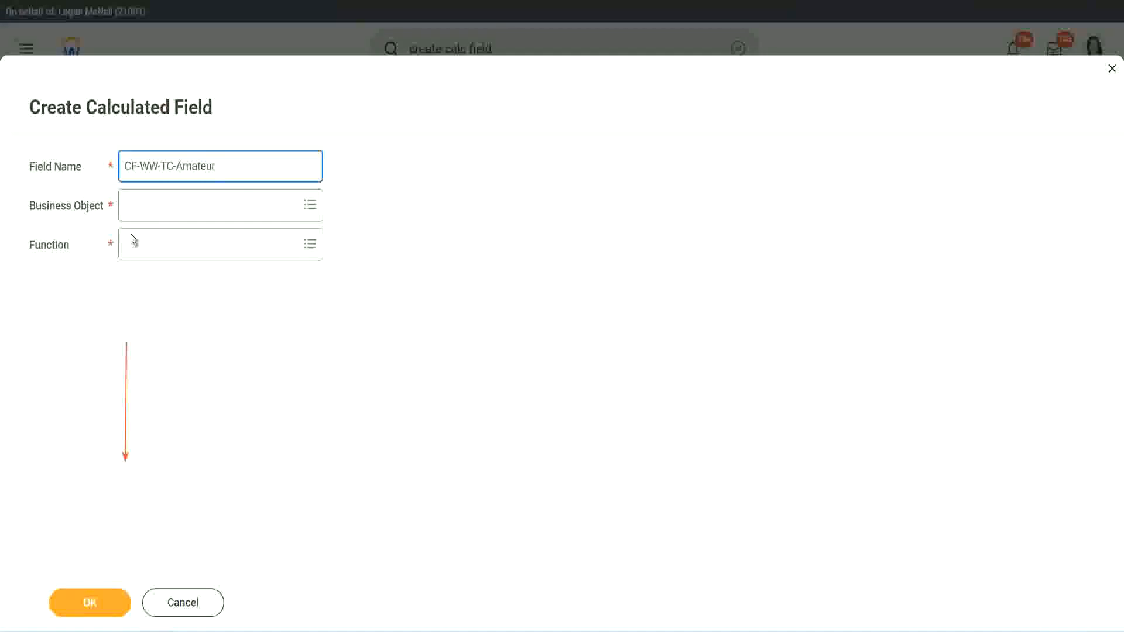
pyautogui.doubleClick(191, 166)
pyautogui.write('Exper')
pyautogui.write('ienced')
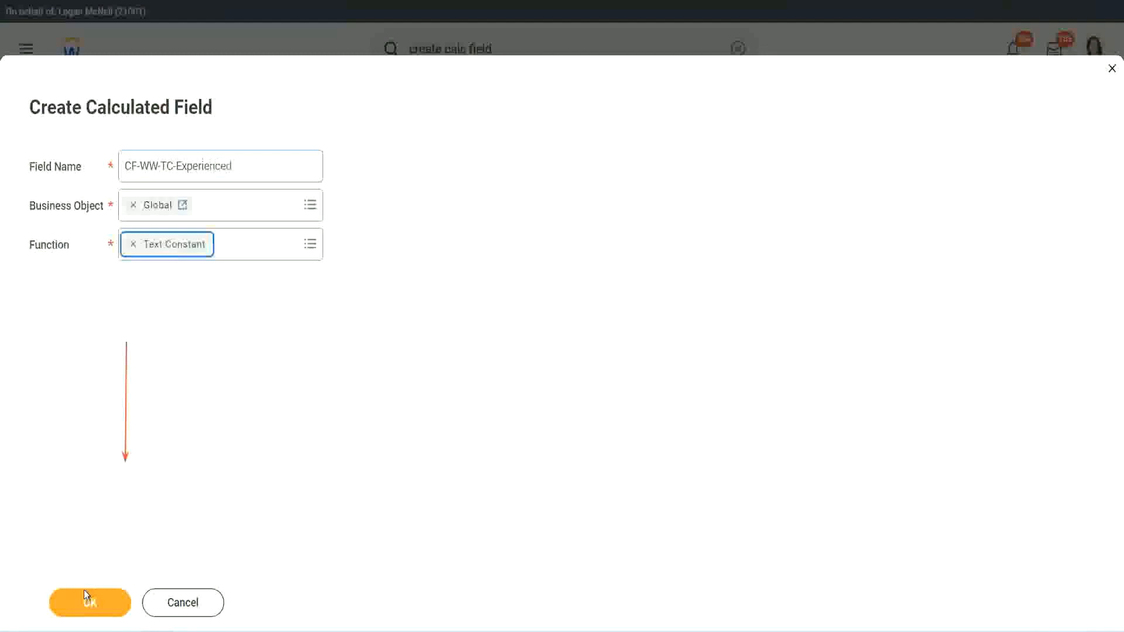
# - Set the text constant of CF-WW-TC-Experienced to Experienced and save the field as the second row's return value
pyautogui.click(83, 589)
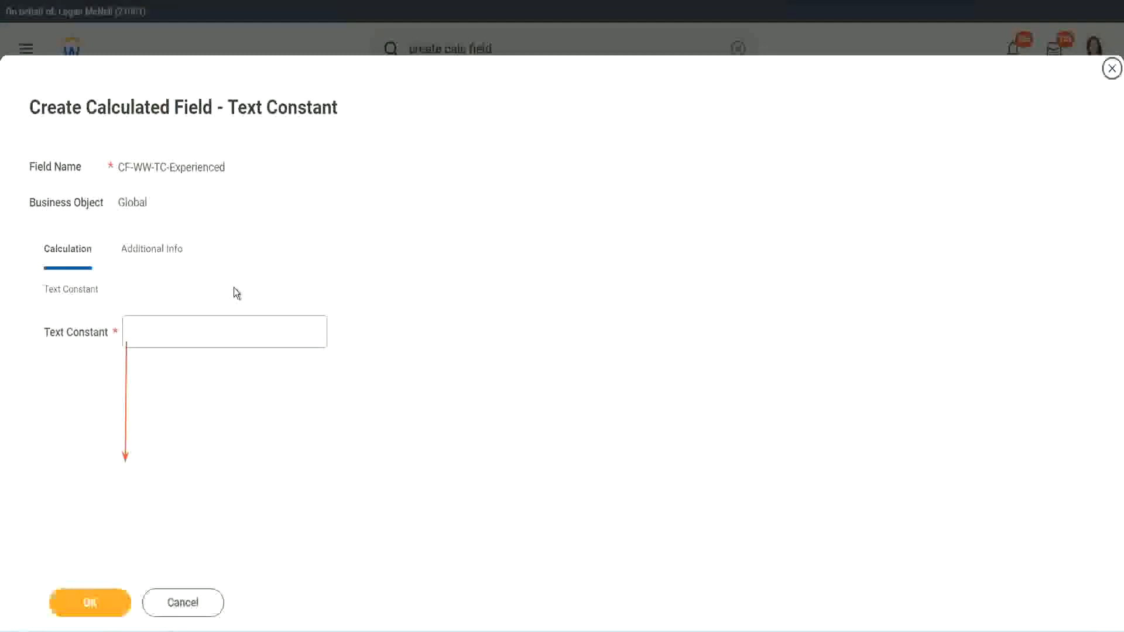
pyautogui.click(172, 332)
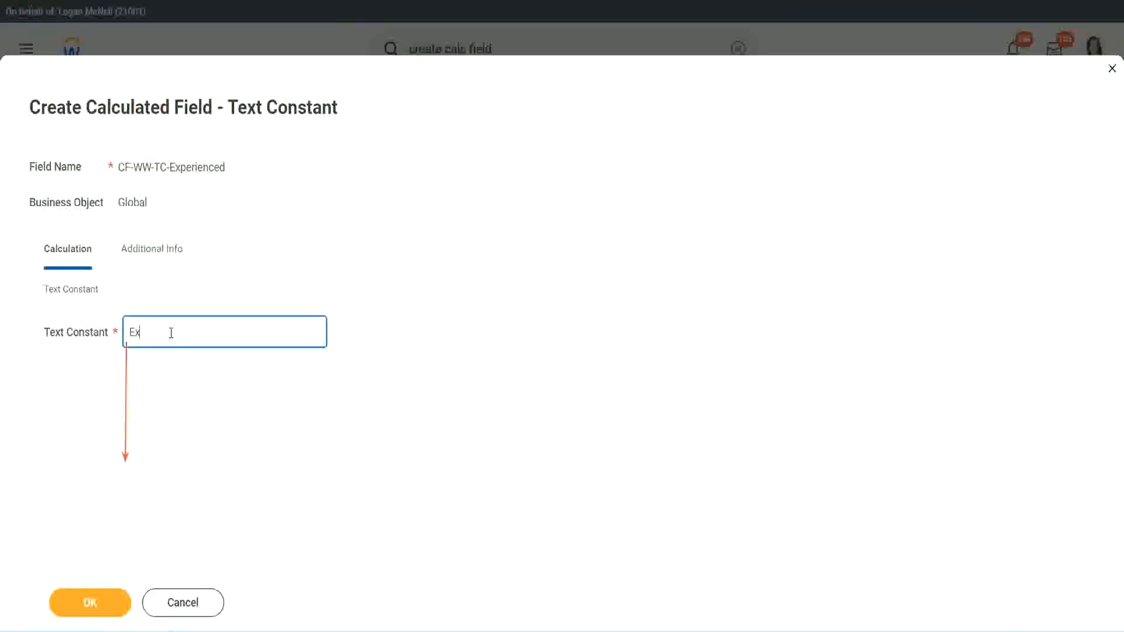
pyautogui.click(93, 603)
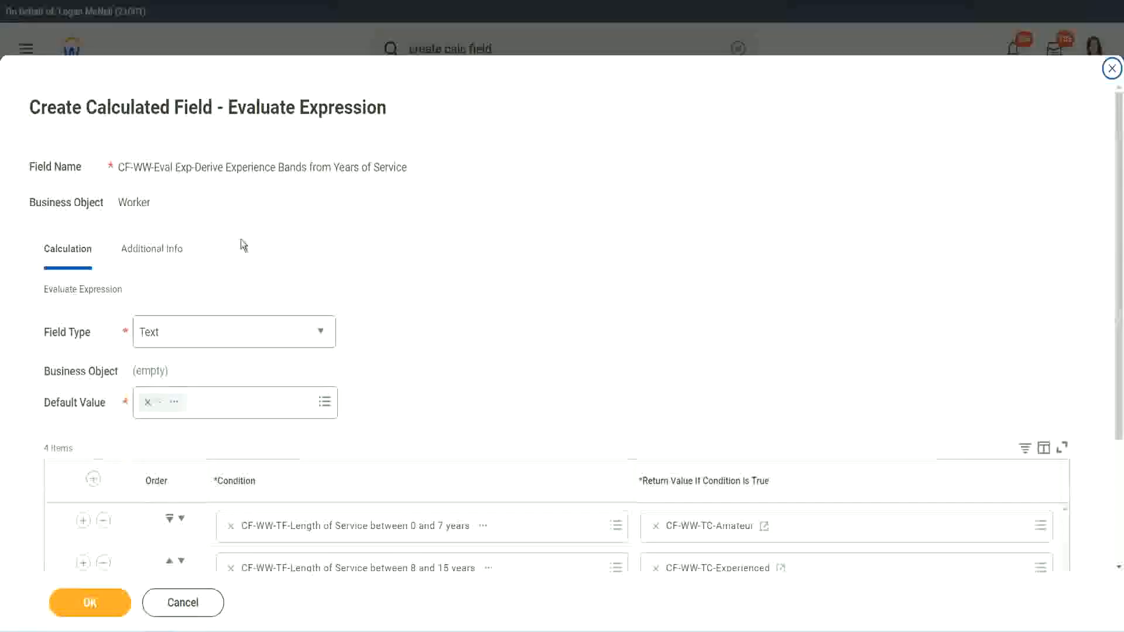
# - Start a calculated field for the third row's return value, pasting CF-WW-TC-Amateur as its name, and check the 16 to 30 years band in the Notepad++ notes
pyautogui.scroll(-3, 518, 304)
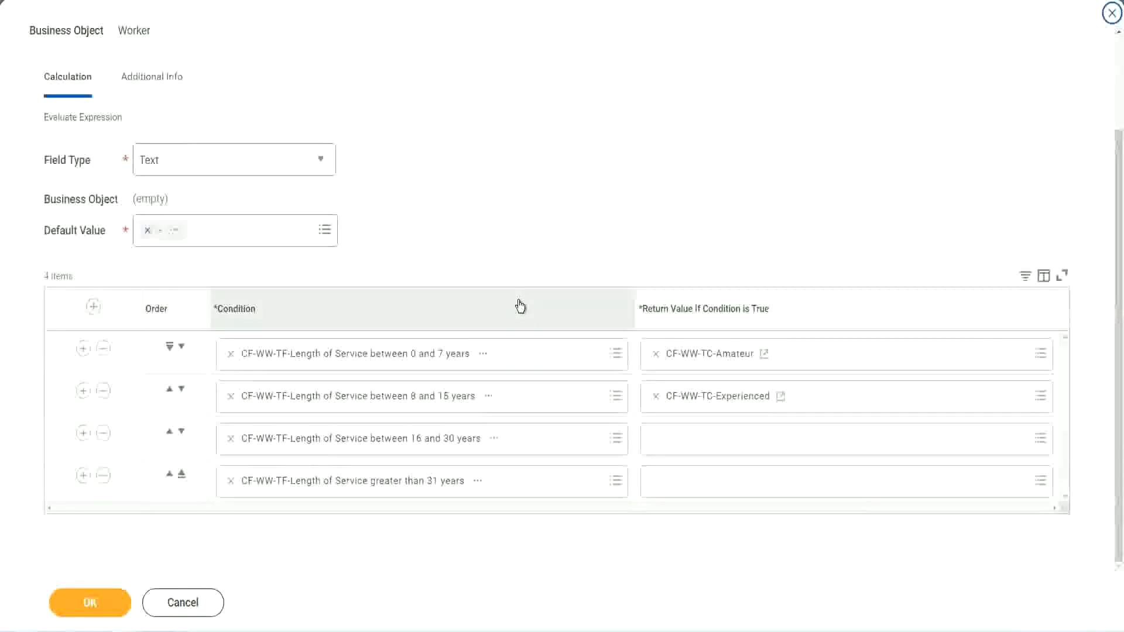
pyautogui.click(700, 445)
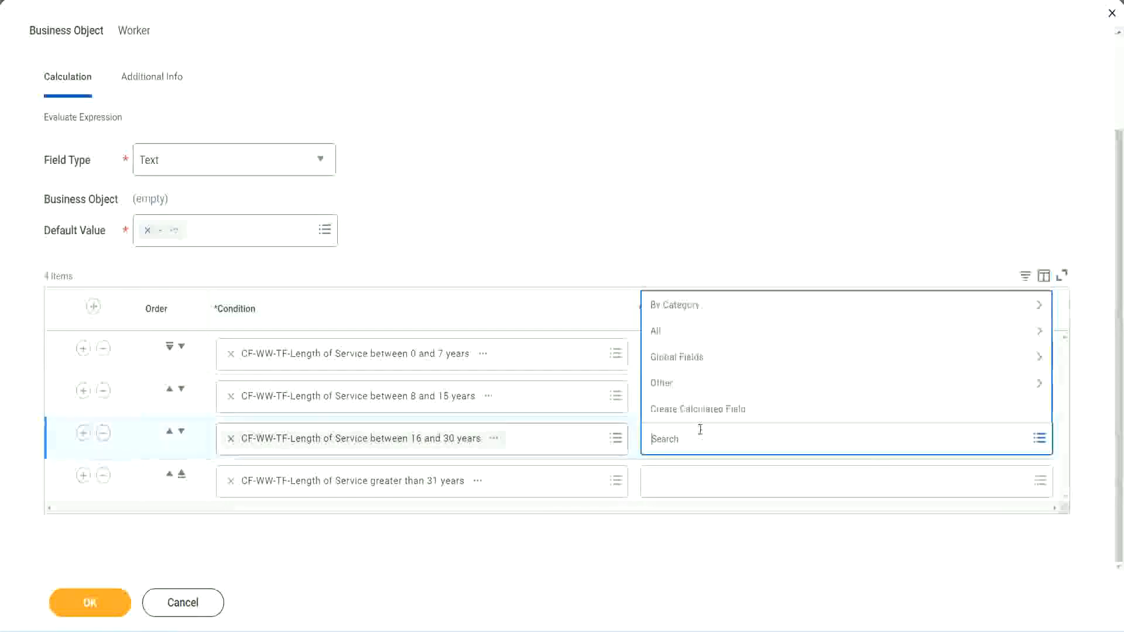
pyautogui.click(703, 409)
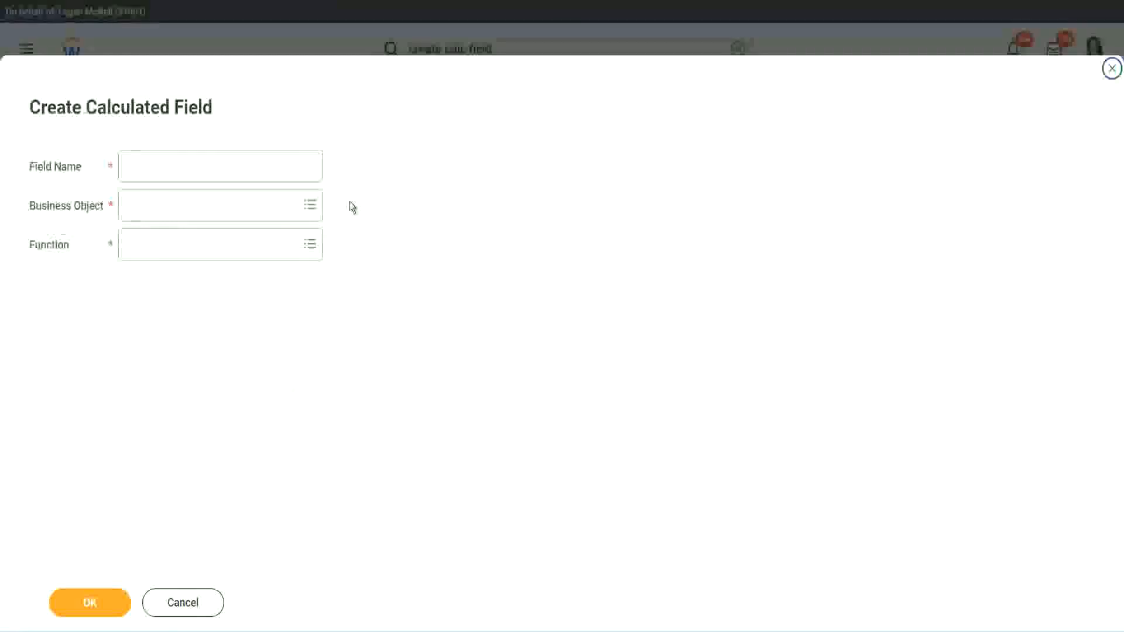
pyautogui.click(238, 166)
pyautogui.write('CF-WW-TC-Amateur')
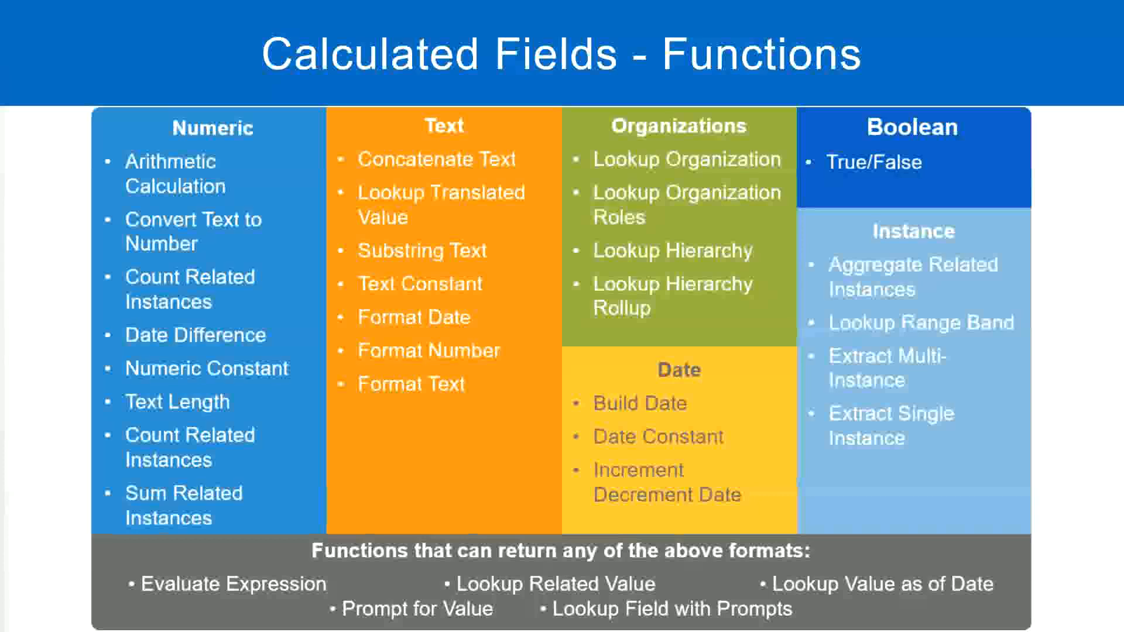
pyautogui.hotkey('alt', 'Tab')
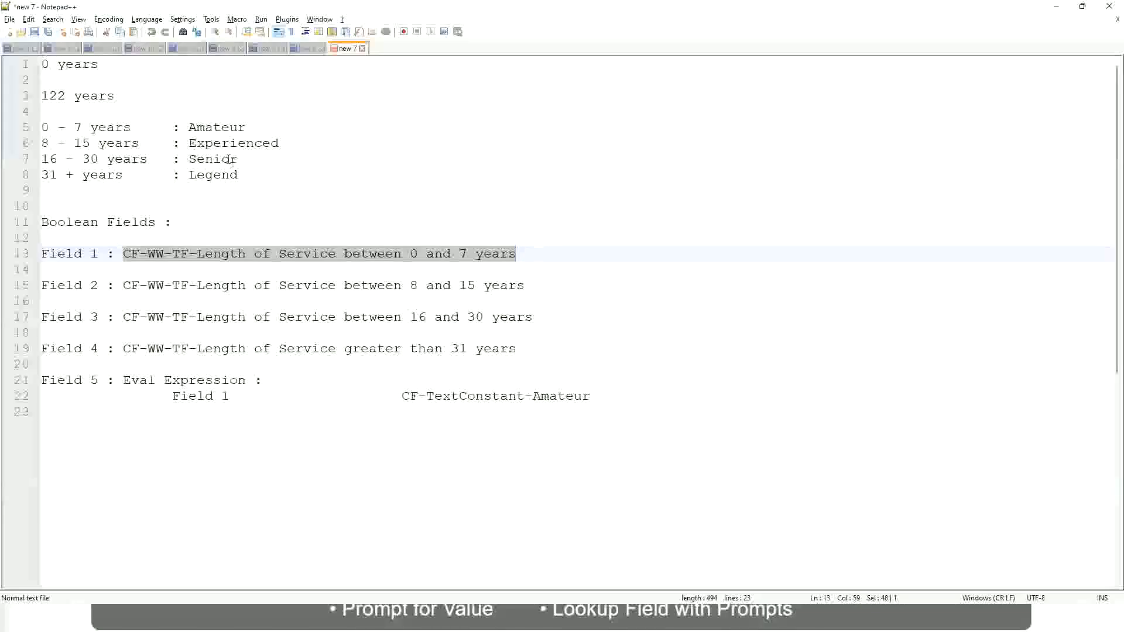
pyautogui.hotkey('alt', 'Tab')
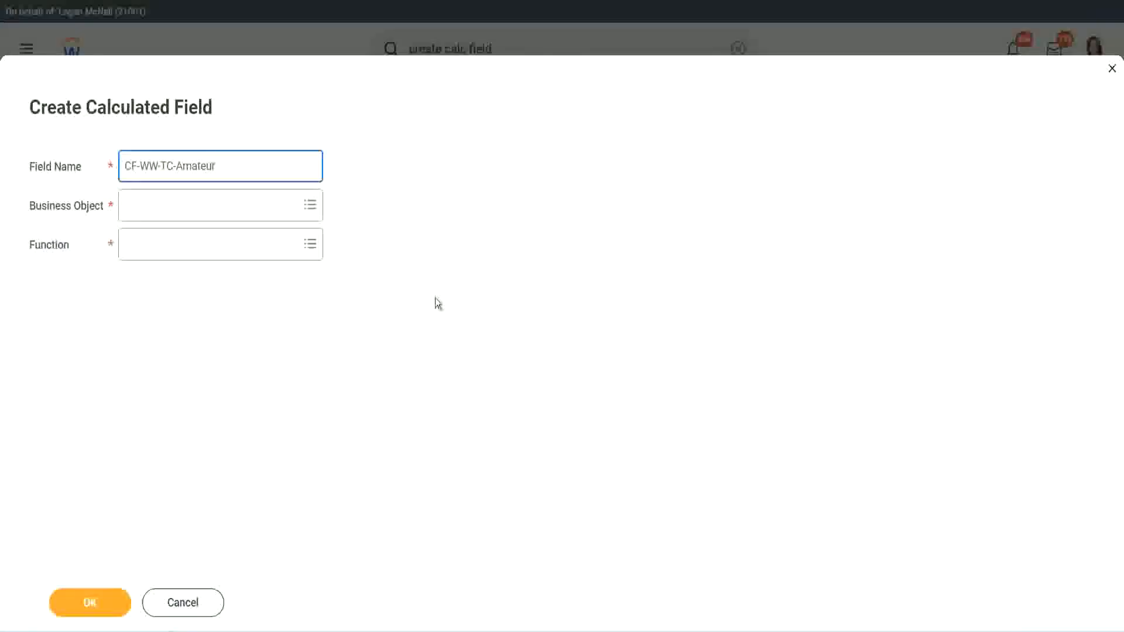
# - Set the new field's business object to Global, its name to CF-WW-TC-Senior and its function to Text Constant
pyautogui.click(128, 206)
pyautogui.write('global')
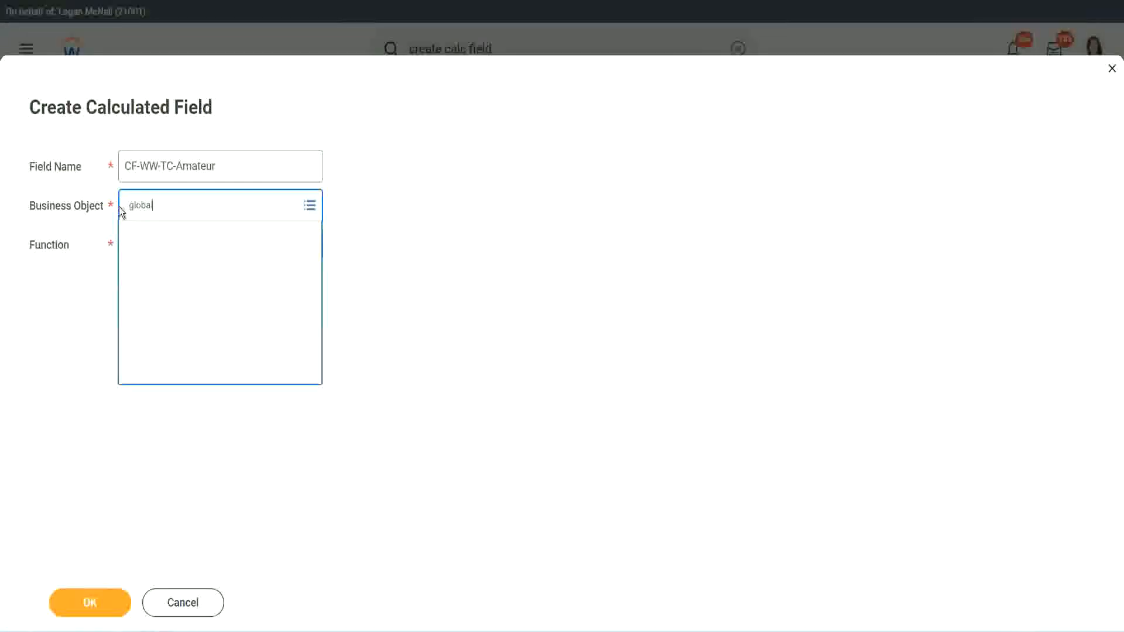
pyautogui.press('Return')
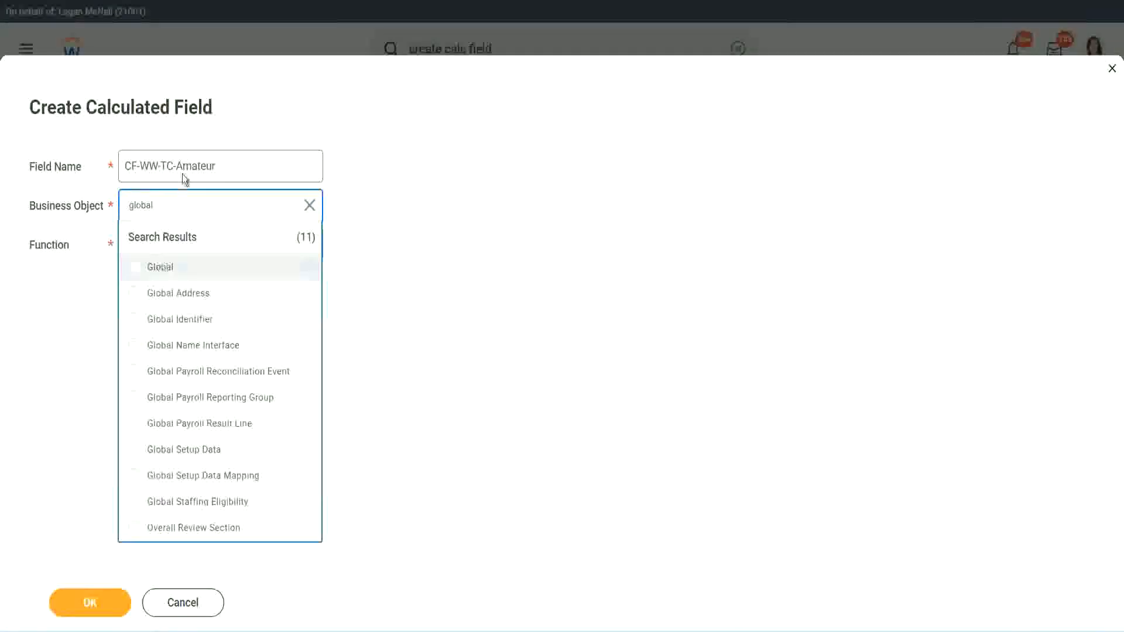
pyautogui.click(184, 171)
pyautogui.doubleClick(192, 166)
pyautogui.write('S')
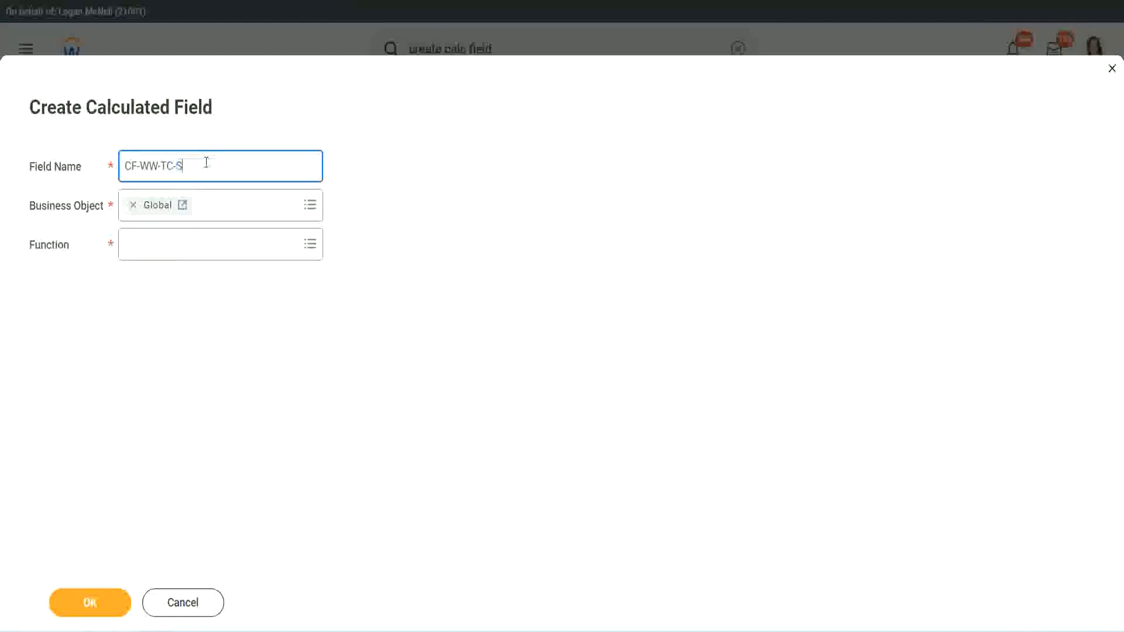
pyautogui.write('enior')
pyautogui.click(179, 255)
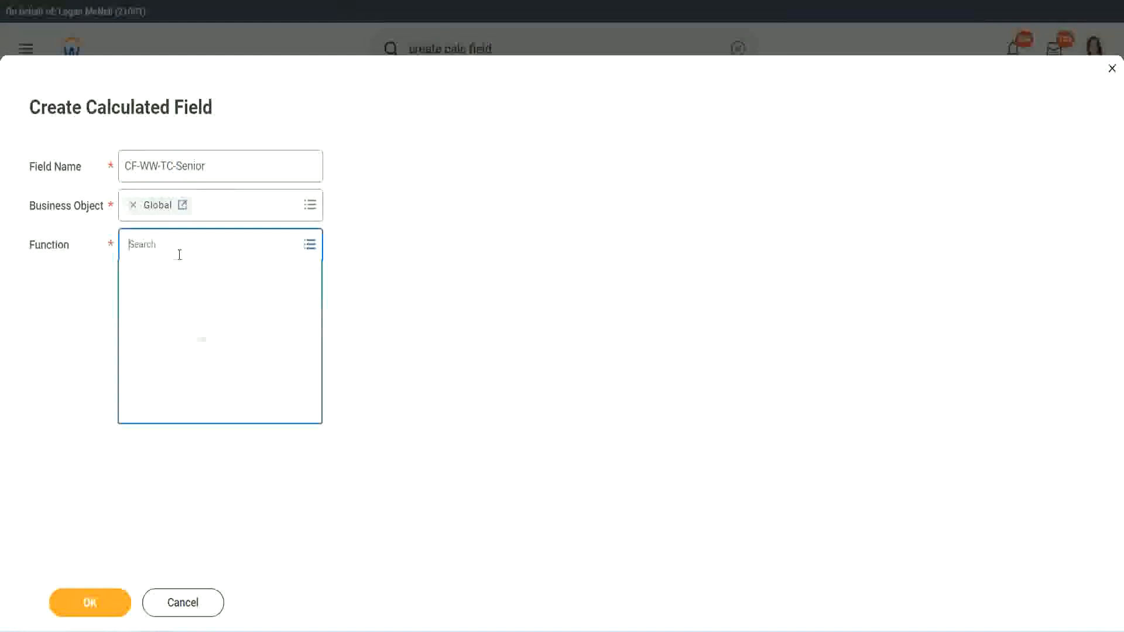
pyautogui.write('tc')
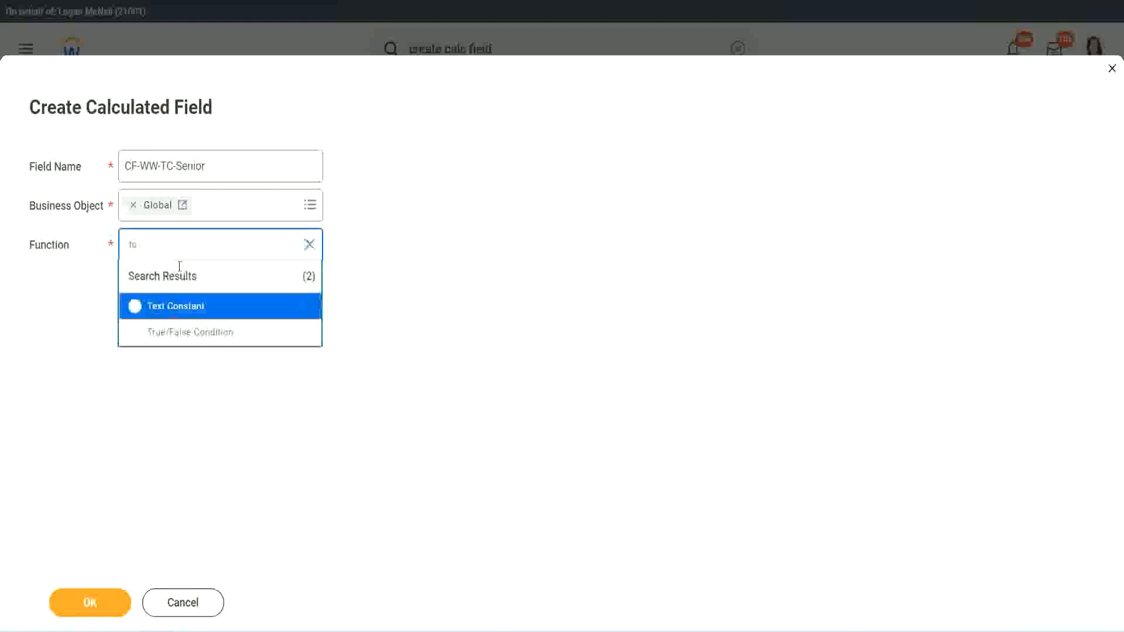
pyautogui.click(174, 305)
# - Set the text constant of CF-WW-TC-Senior to Senior and save the field as the third row's return value
pyautogui.click(100, 606)
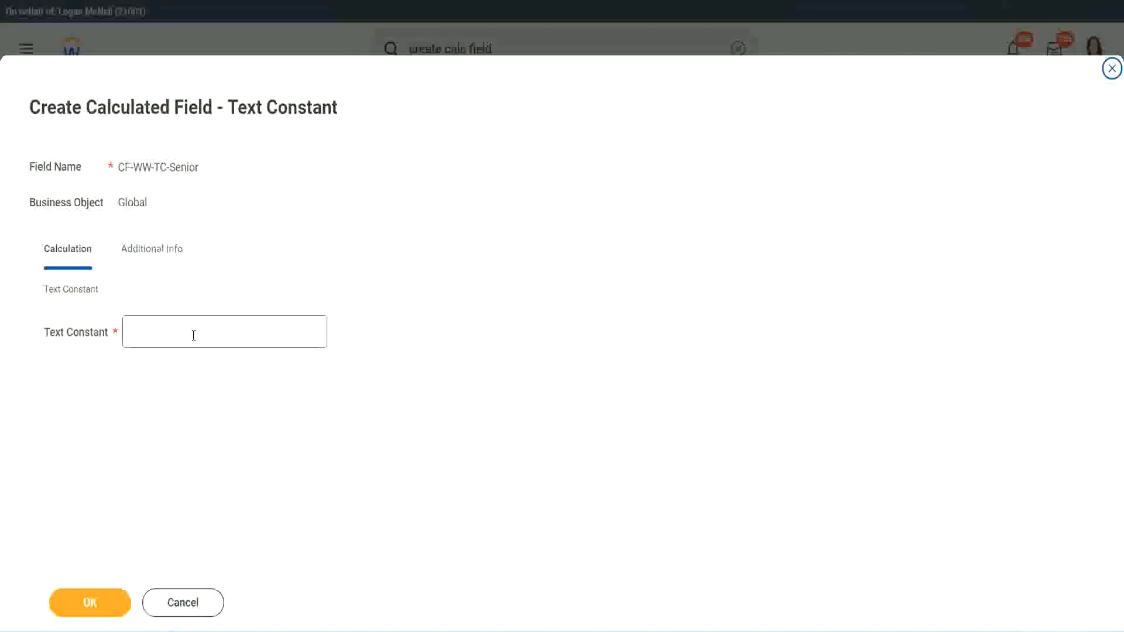
pyautogui.click(190, 328)
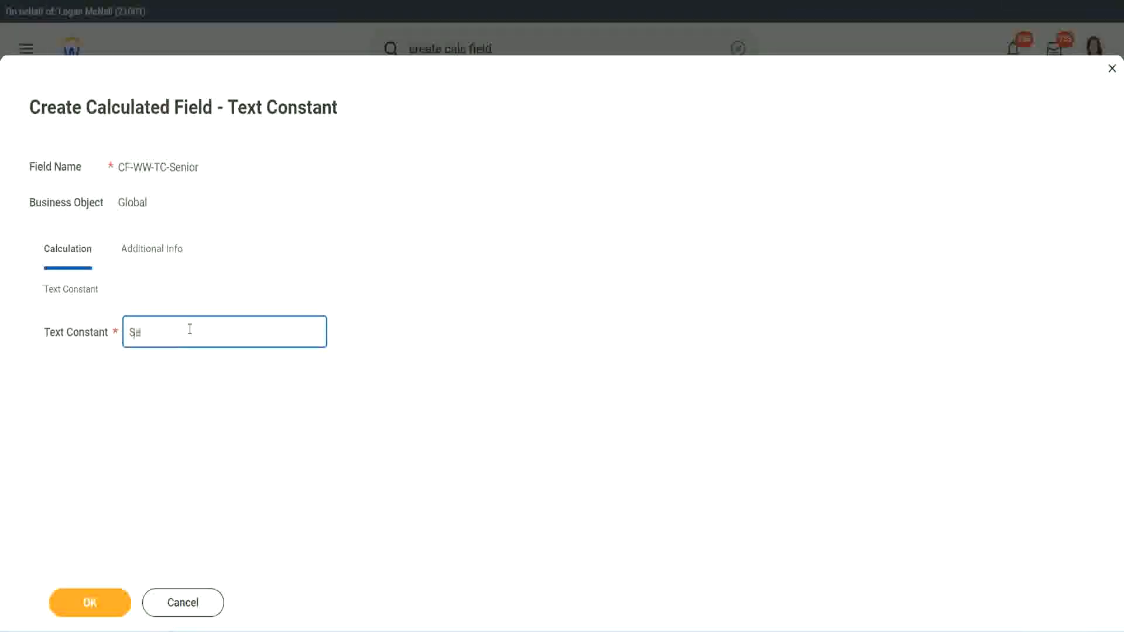
pyautogui.click(111, 594)
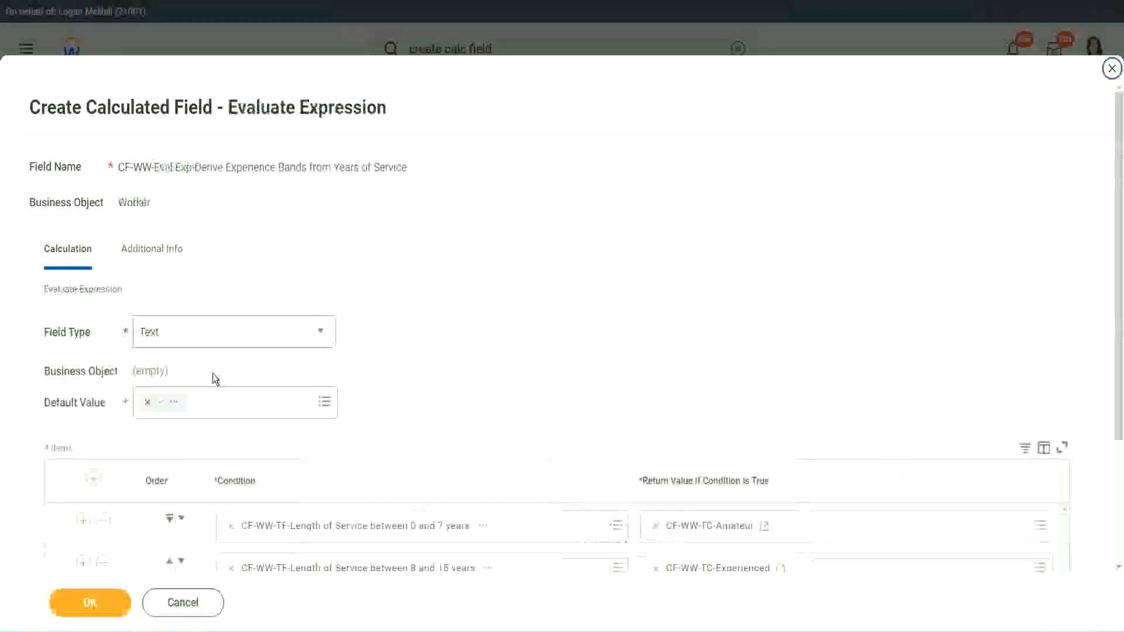
# - Start a calculated field for the fourth row's return value, reusing the copied CF-WW-TC-Senior name changed to CF-WW-TC-Legend
pyautogui.scroll(-3, 813, 421)
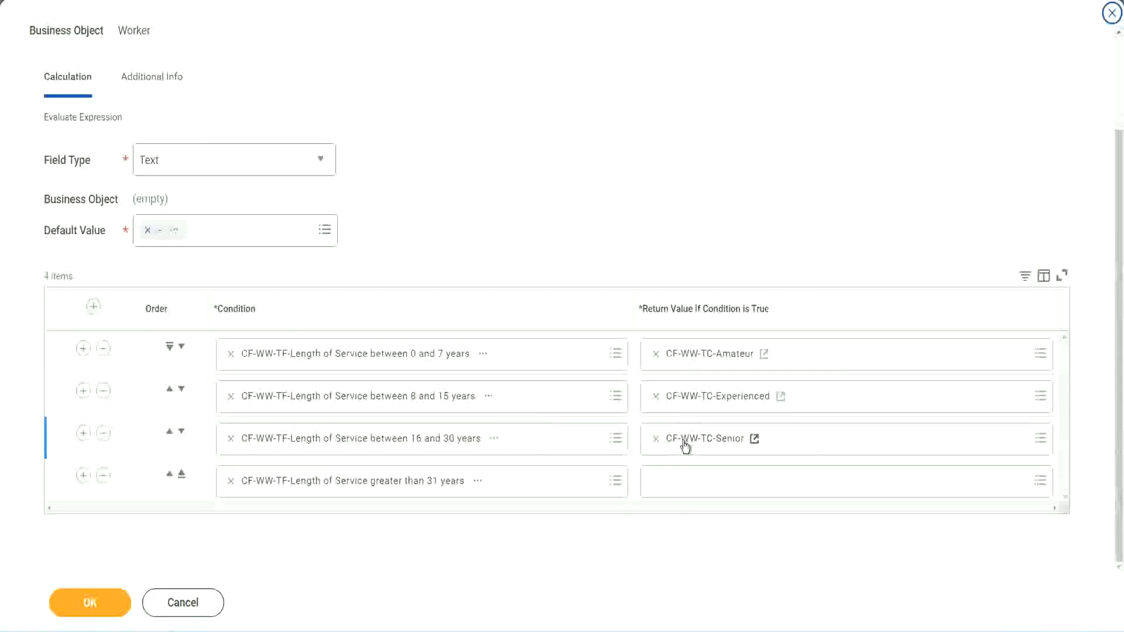
pyautogui.rightClick(684, 443)
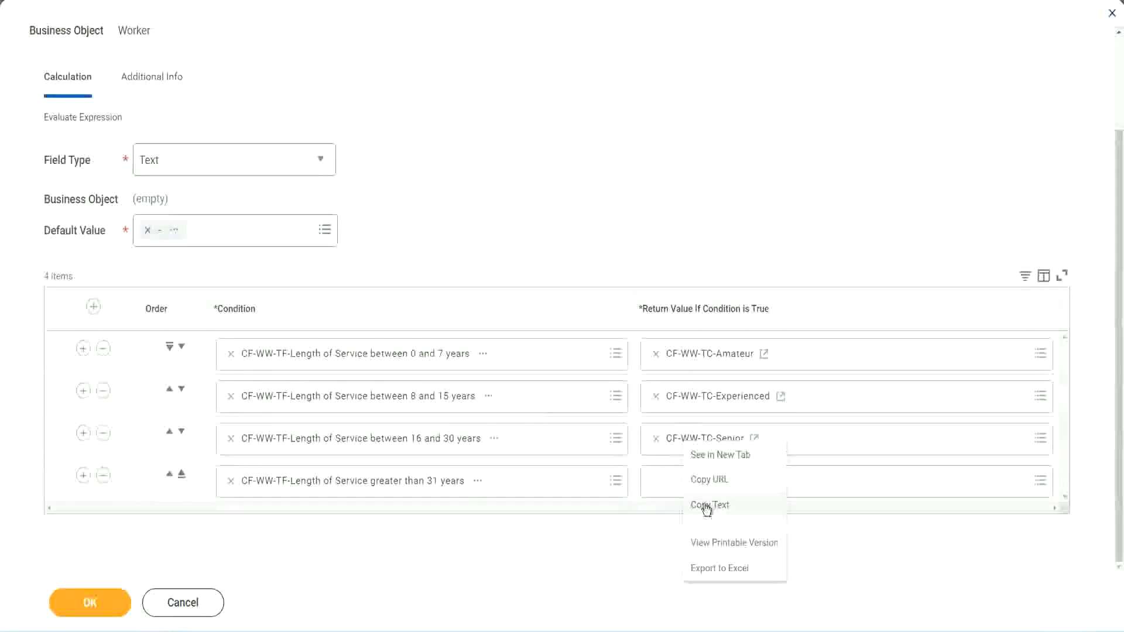
pyautogui.click(685, 492)
pyautogui.click(683, 482)
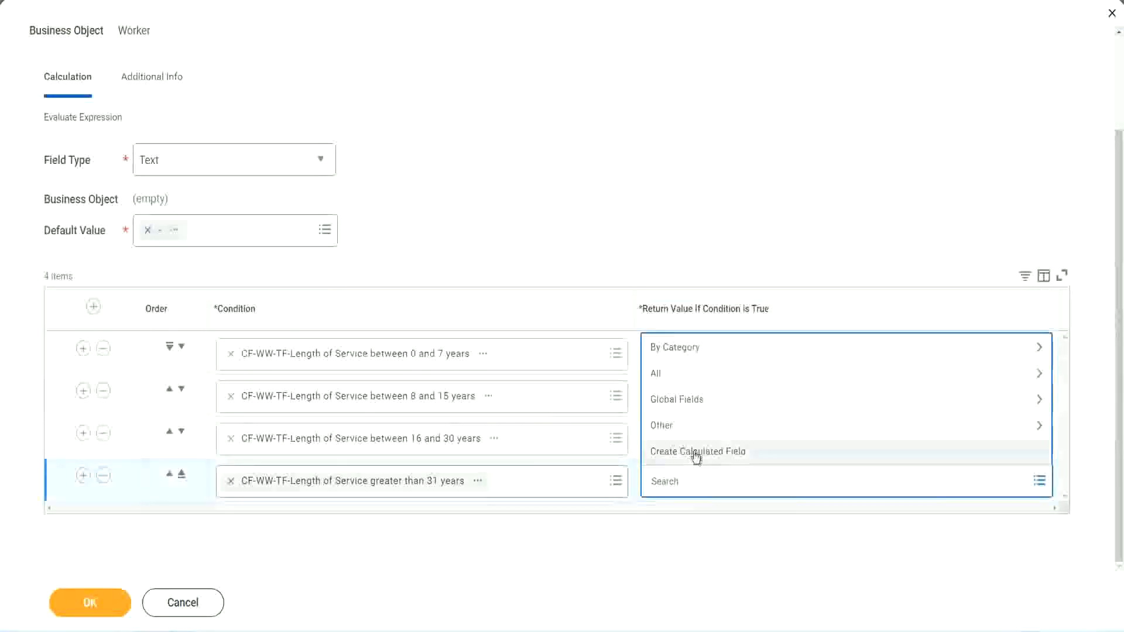
pyautogui.click(697, 455)
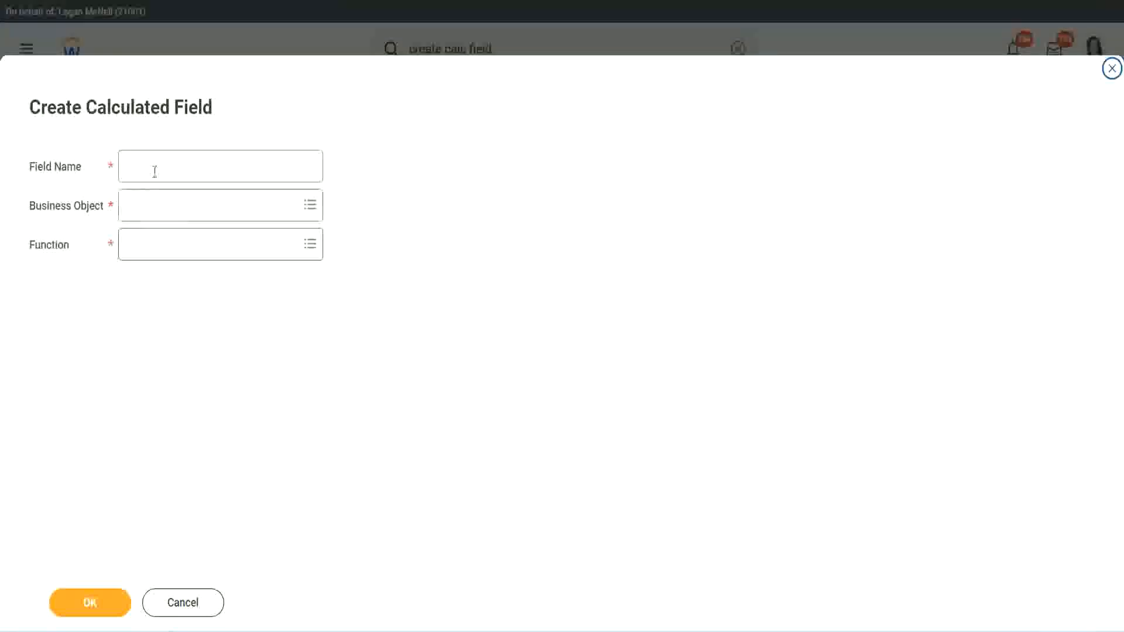
pyautogui.click(154, 171)
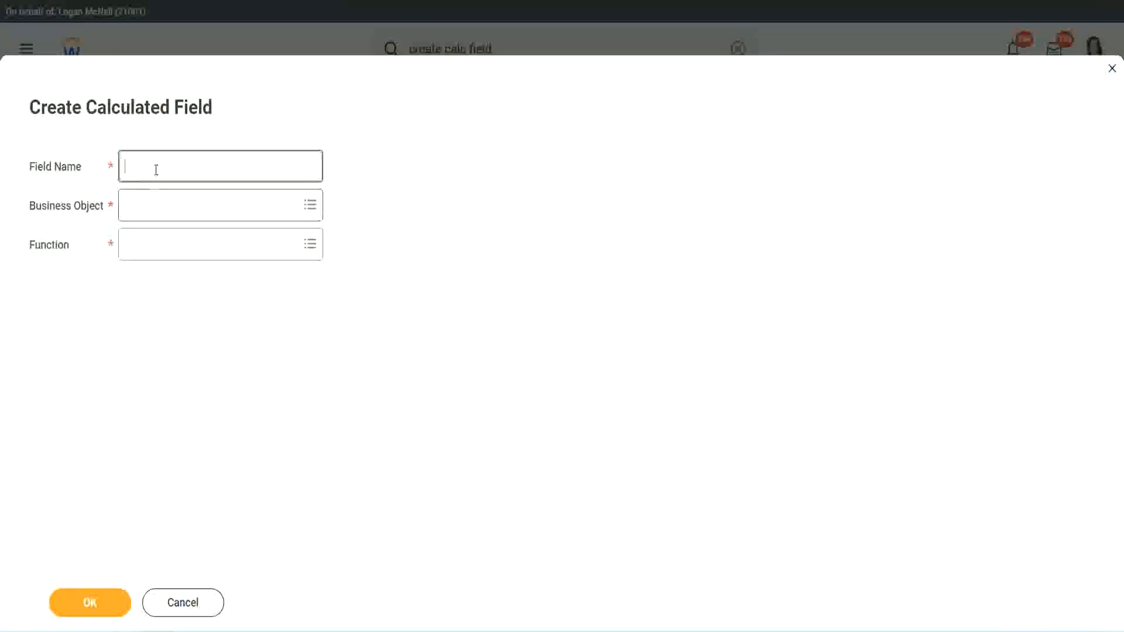
pyautogui.hotkey('ctrl', 'v')
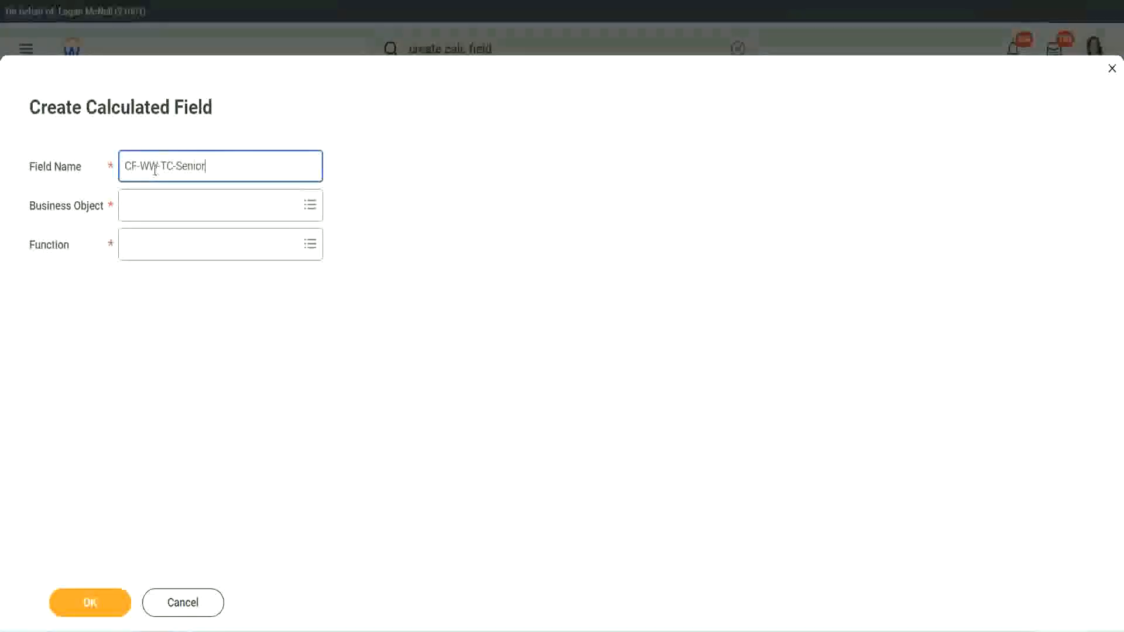
pyautogui.doubleClick(190, 166)
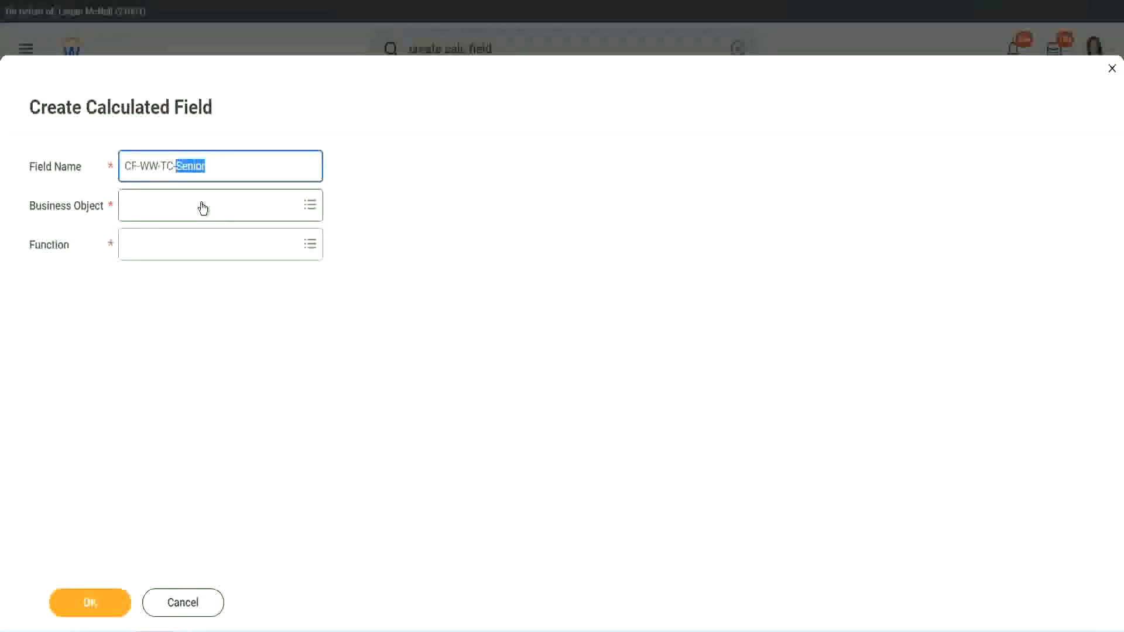
pyautogui.write('Legend')
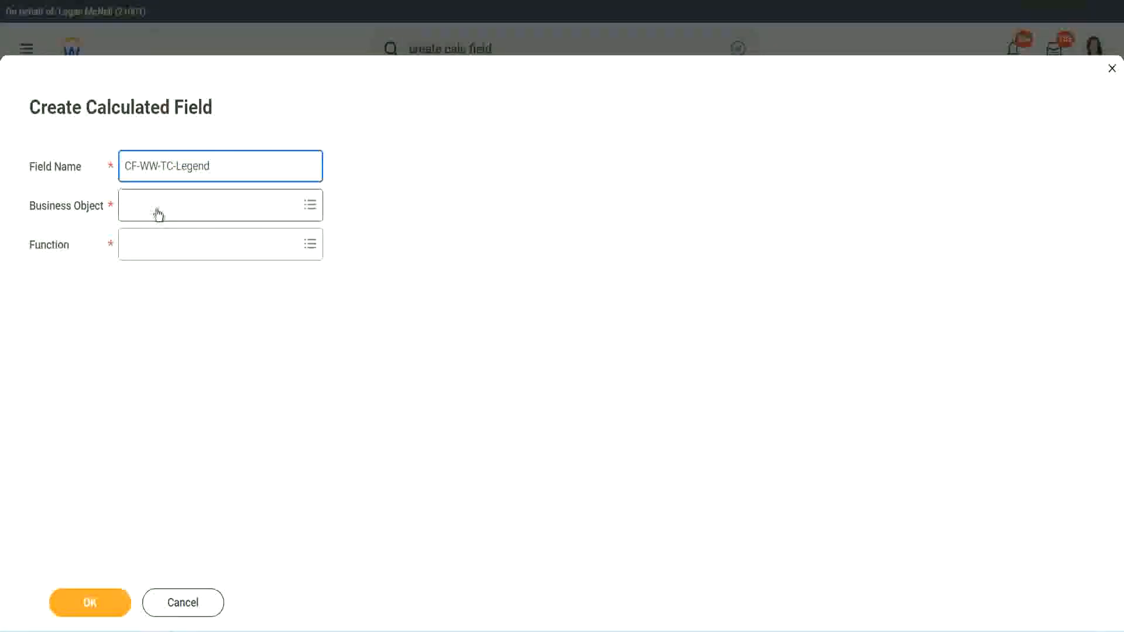
# - Set the business object of CF-WW-TC-Legend to Global and its function to Text Constant
pyautogui.click(158, 214)
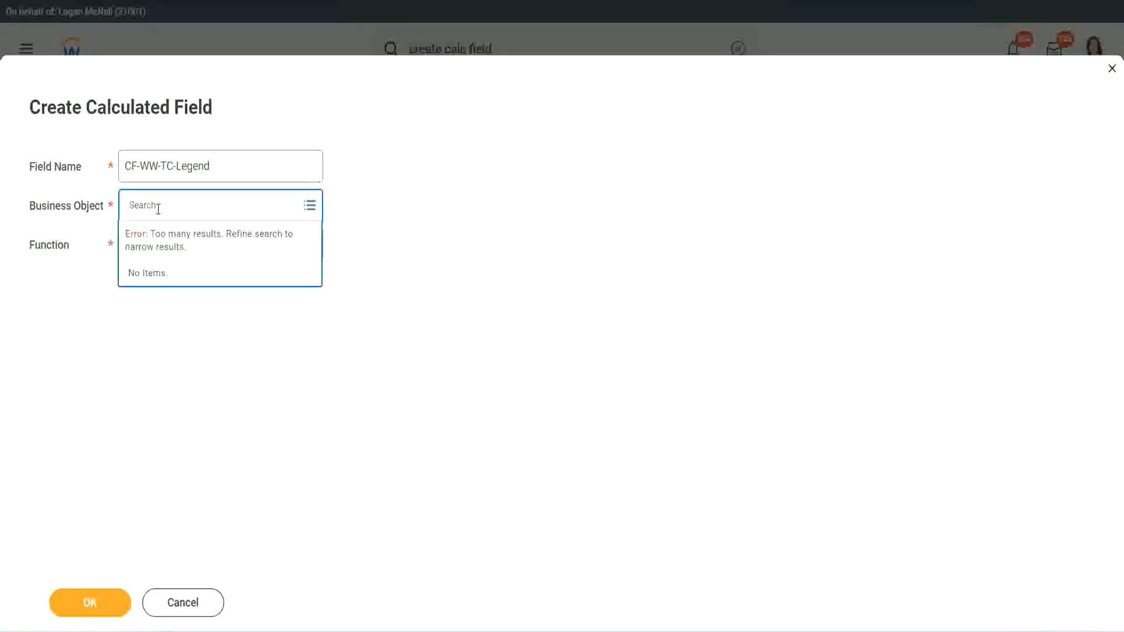
pyautogui.write('wo')
pyautogui.write('o')
pyautogui.write('bal')
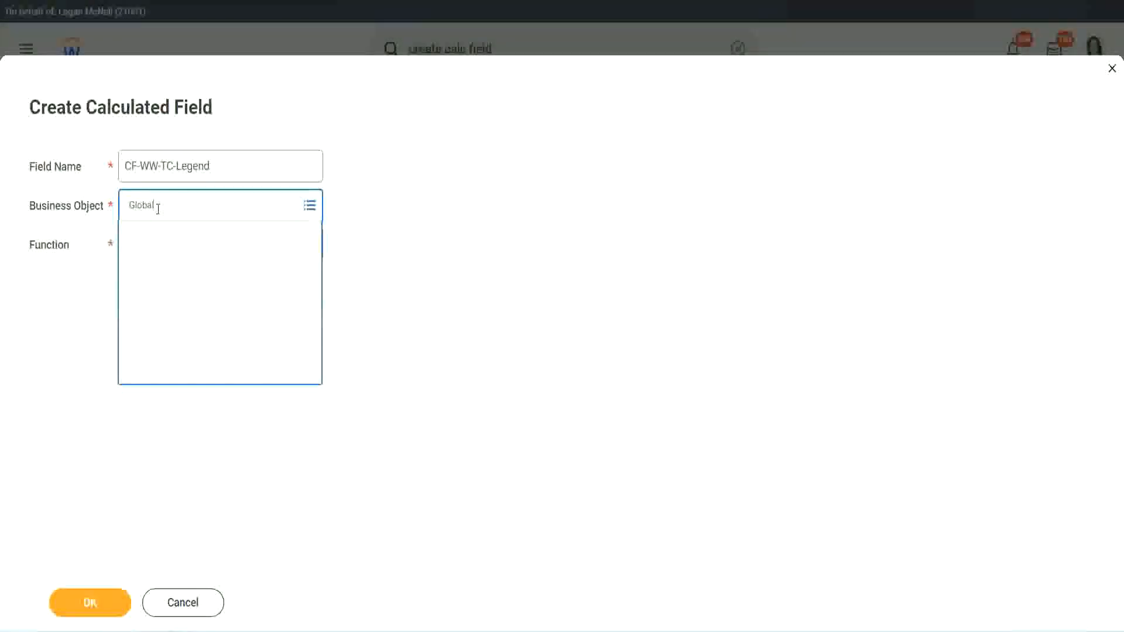
pyautogui.press('Return')
pyautogui.click(167, 271)
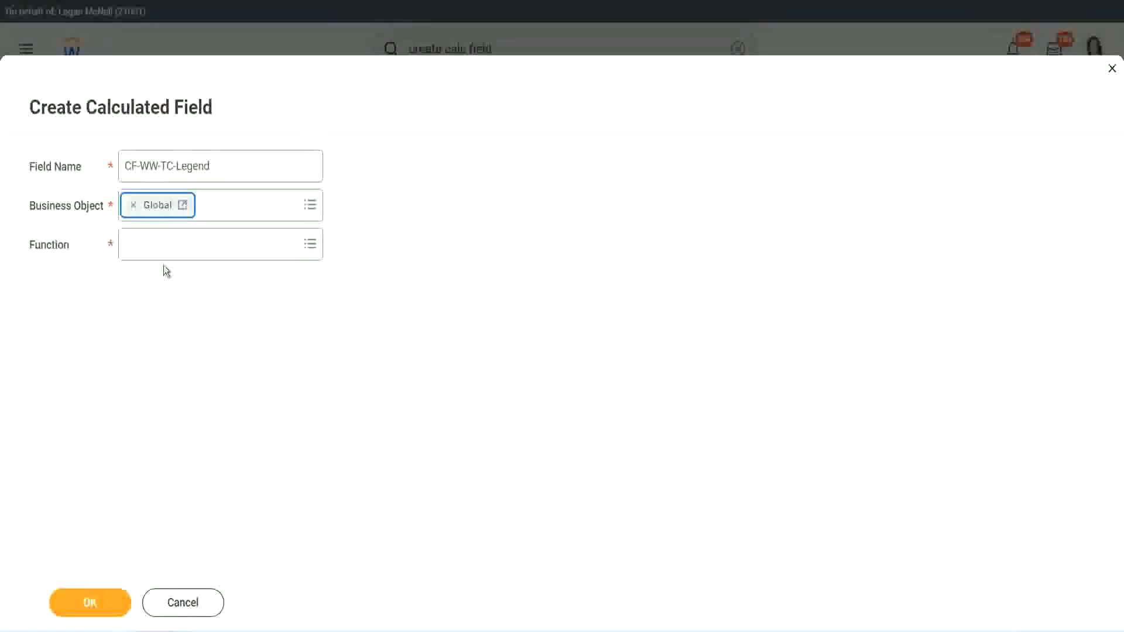
pyautogui.click(161, 246)
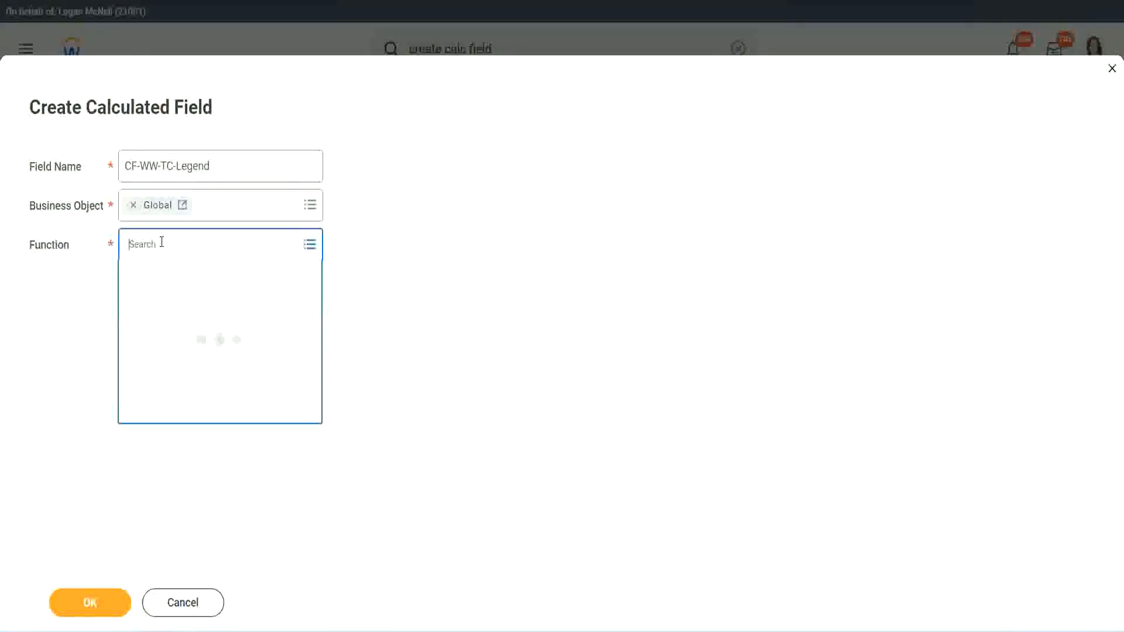
pyautogui.write('tc')
pyautogui.press('Return')
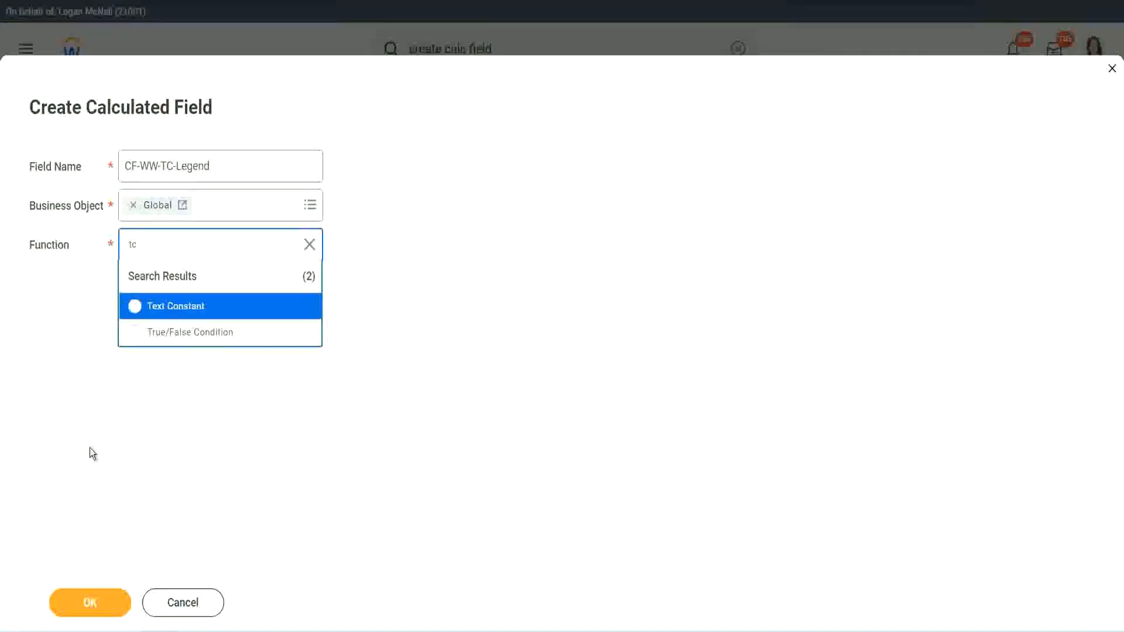
pyautogui.click(202, 309)
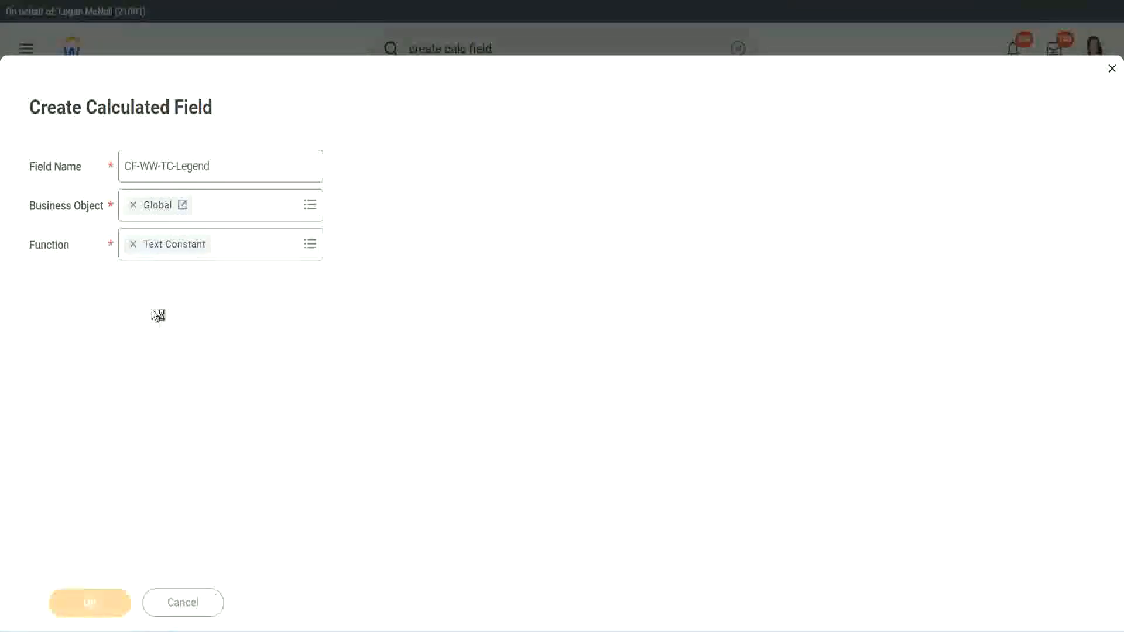
# - Set the text constant of CF-WW-TC-Legend to Legend and save the field as the fourth row's return value
pyautogui.click(145, 333)
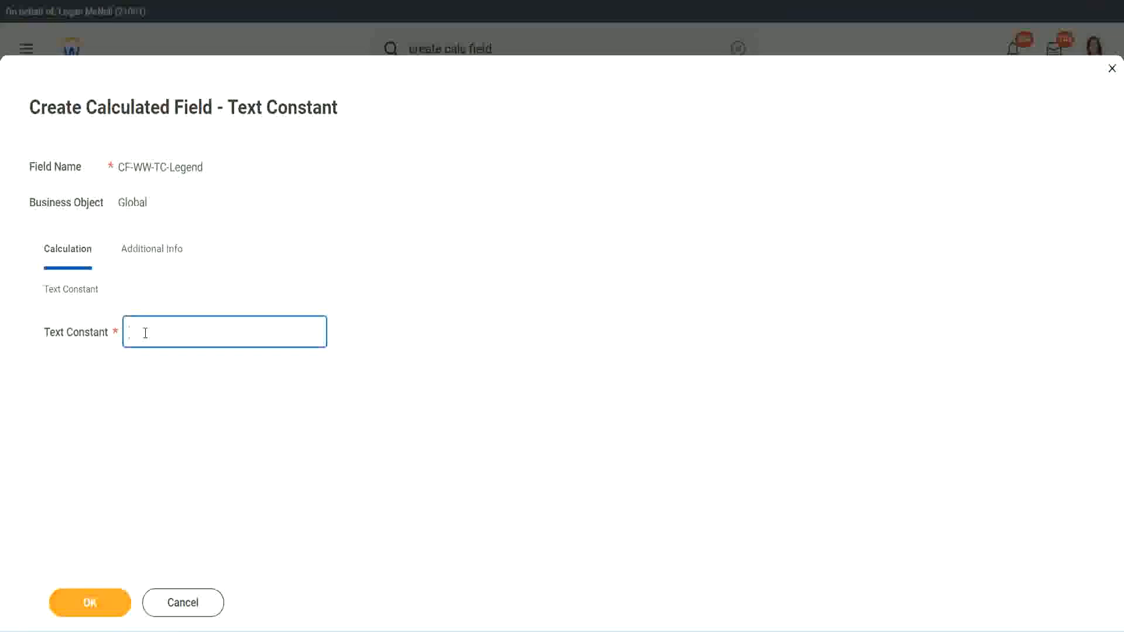
pyautogui.write('Legend')
pyautogui.click(94, 604)
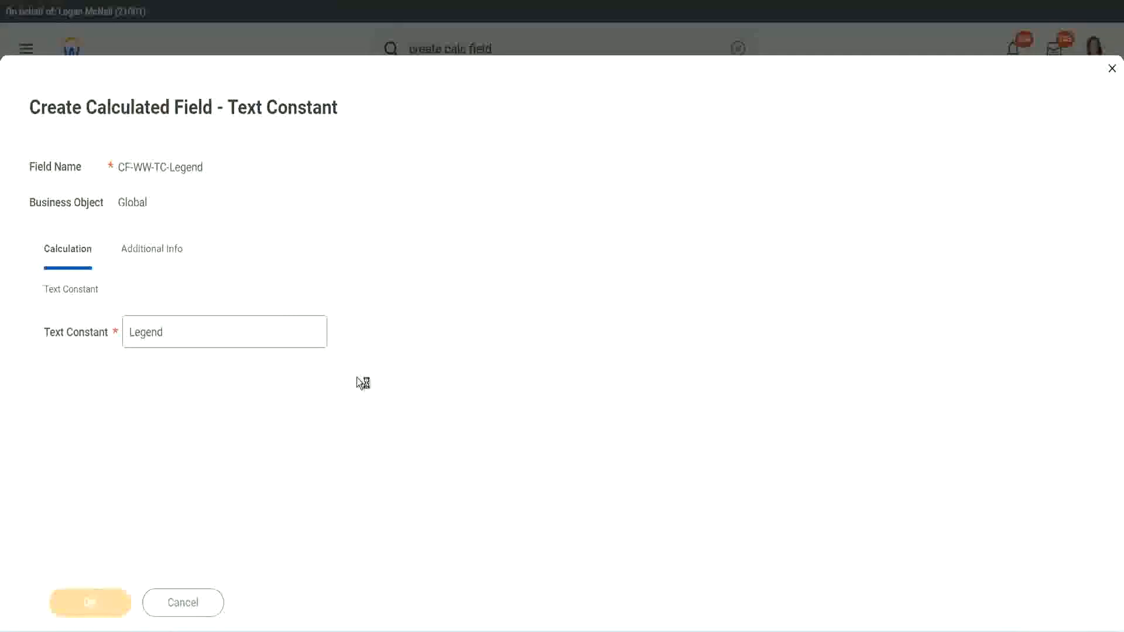
# - Review the four conditions and return values against the Text field type and save the Evaluate Expression calculated field
pyautogui.scroll(-3, 596, 317)
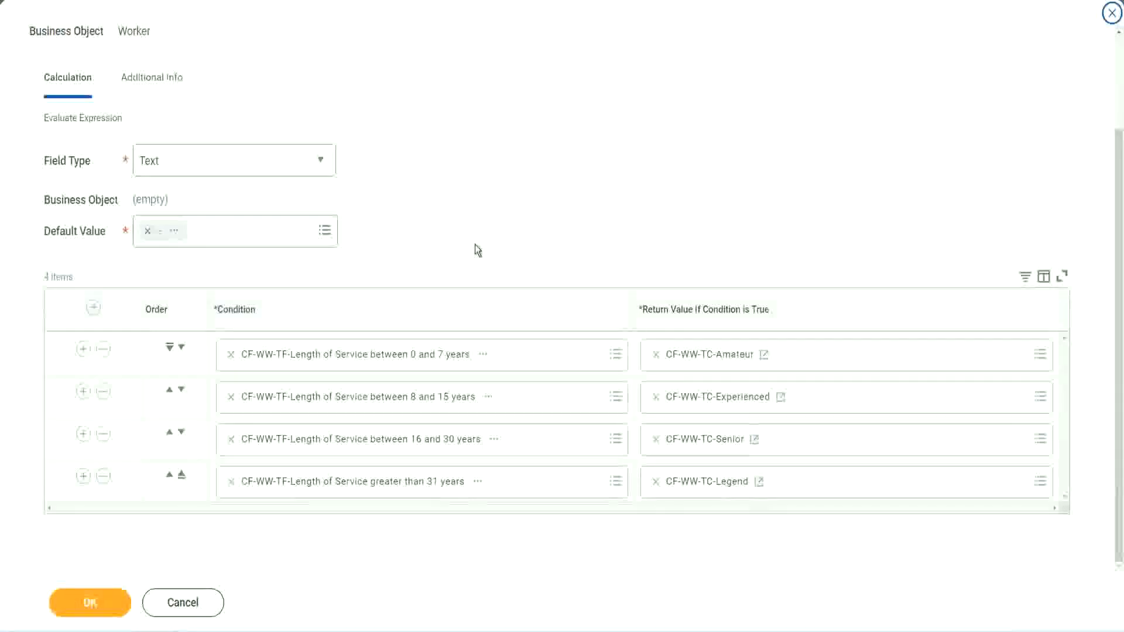
pyautogui.scroll(1, 476, 235)
pyautogui.scroll(1, 476, 235)
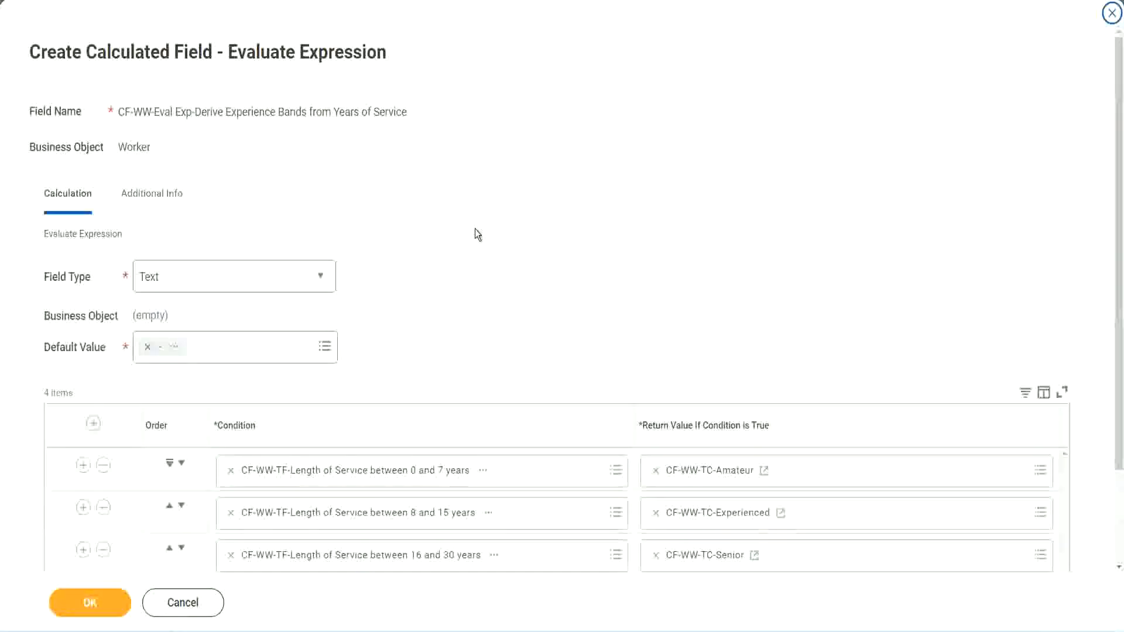
pyautogui.scroll(-2, 475, 234)
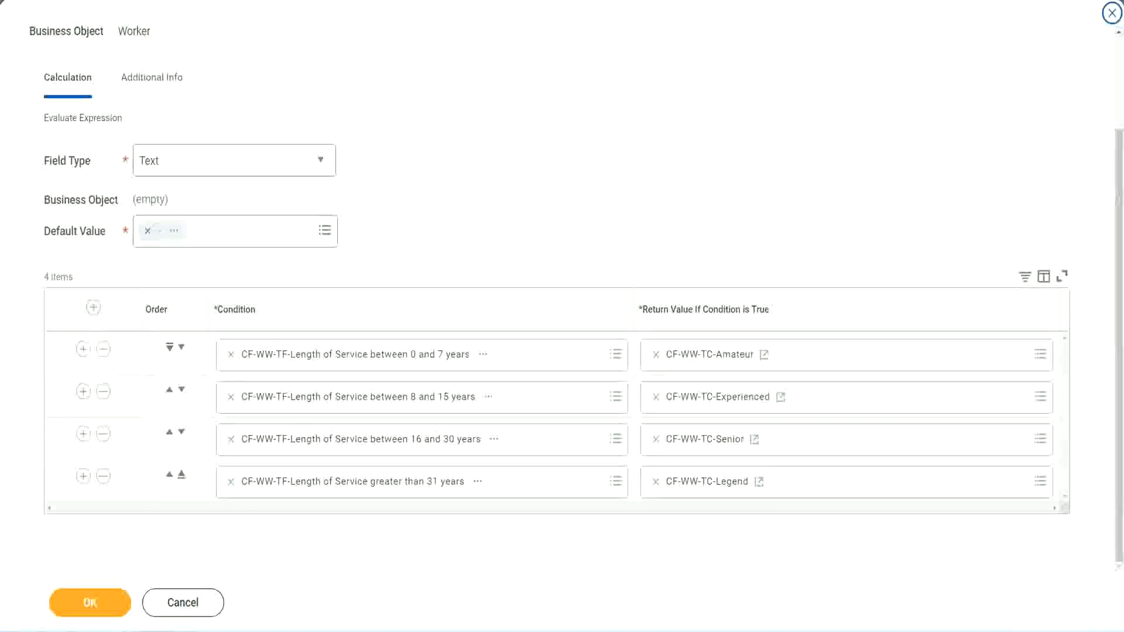
pyautogui.moveTo(720, 166); pyautogui.dragTo(729, 282)
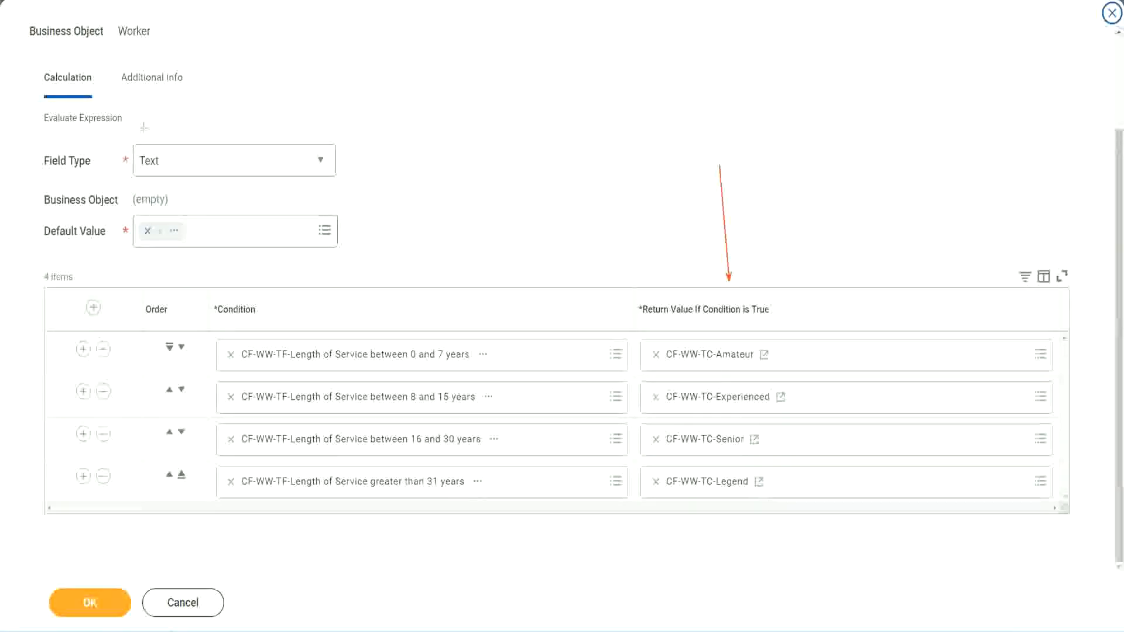
pyautogui.moveTo(140, 100); pyautogui.dragTo(144, 141)
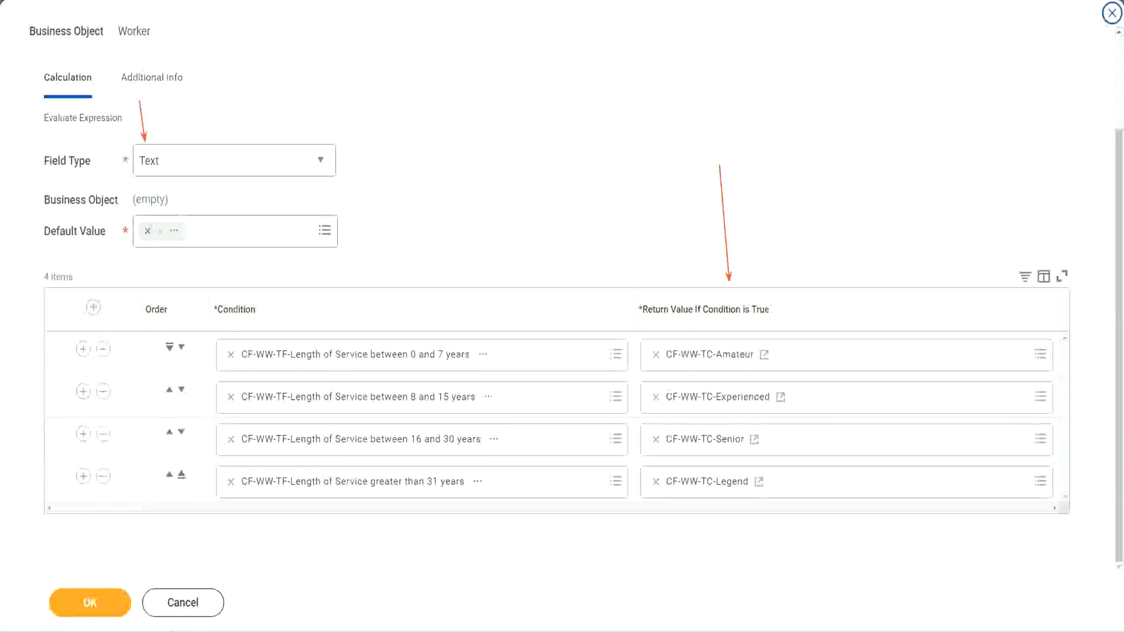
pyautogui.click(97, 603)
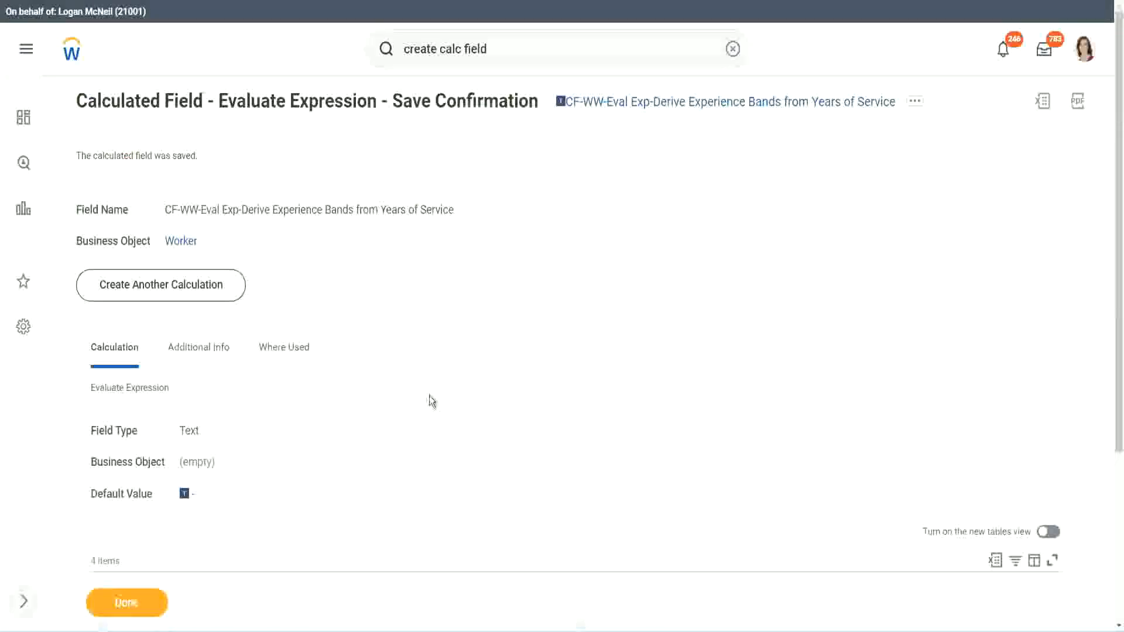
# - Review the saved calculated field and copy its name, CF-WW-Eval Exp-Derive Experience Bands from Years of Service
pyautogui.scroll(-4, 431, 399)
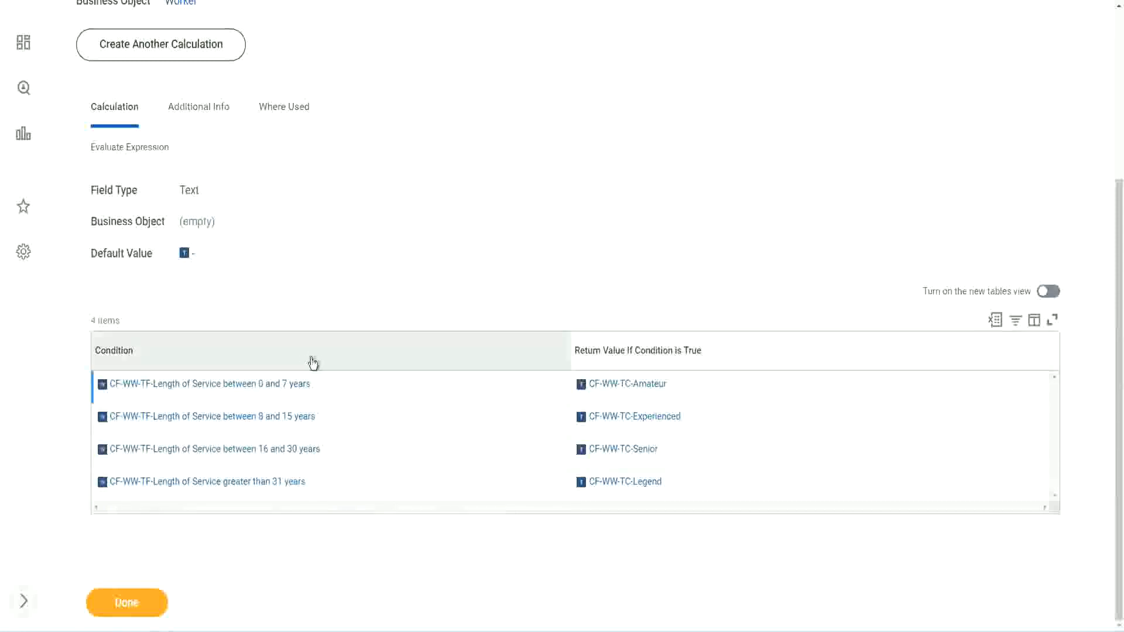
pyautogui.scroll(4, 311, 358)
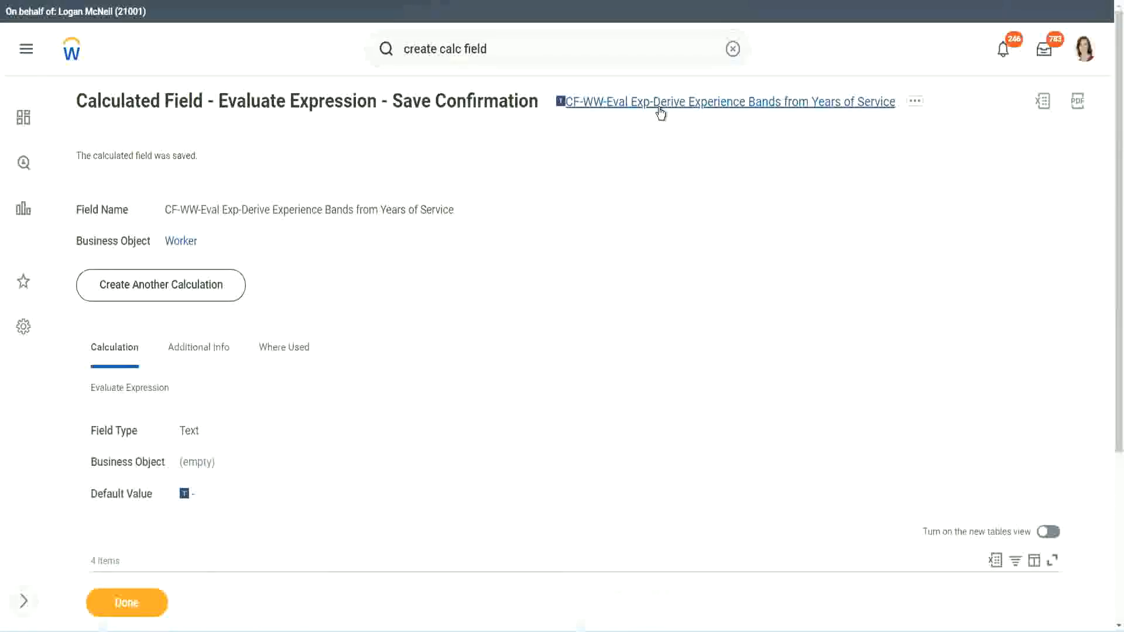
pyautogui.click(691, 176)
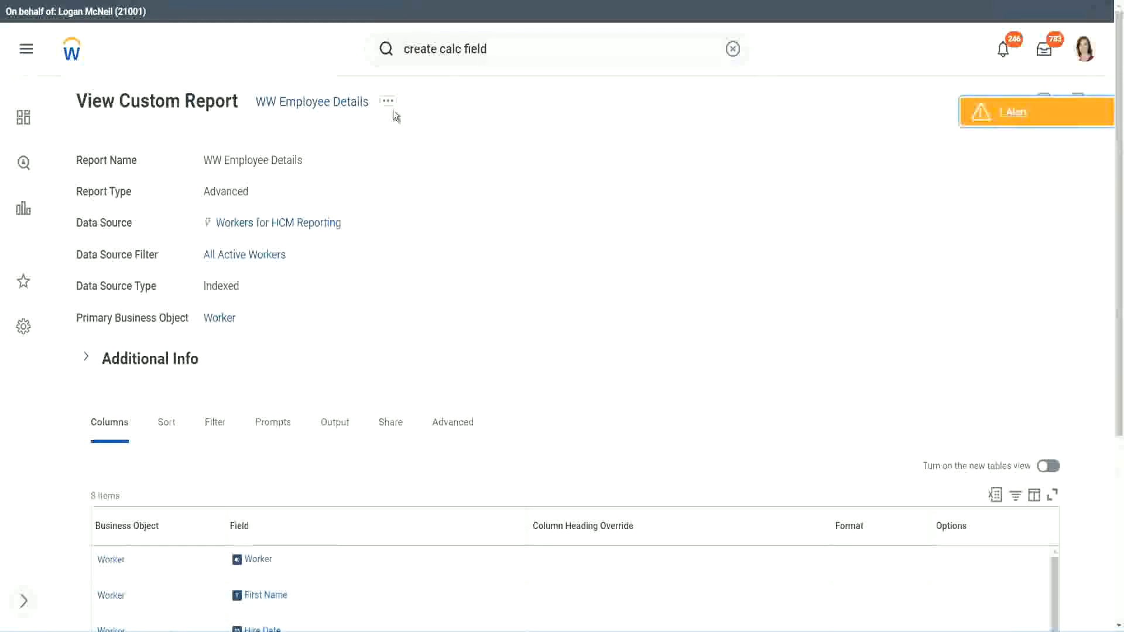
# - Open the WW Employee Details custom report for editing
pyautogui.click(389, 103)
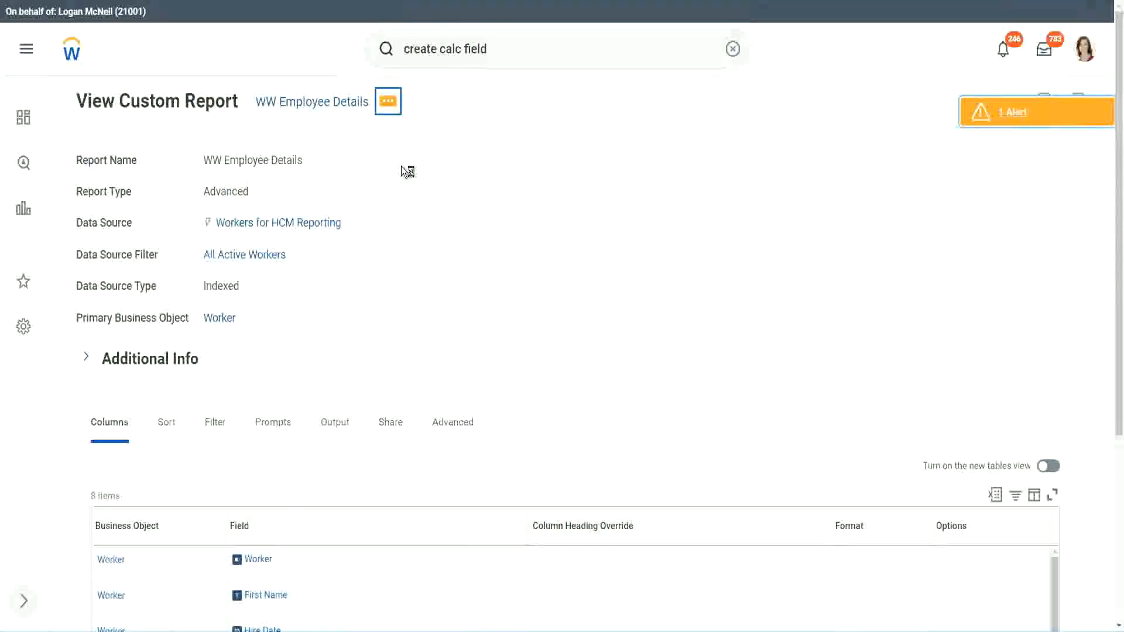
pyautogui.moveTo(459, 168)
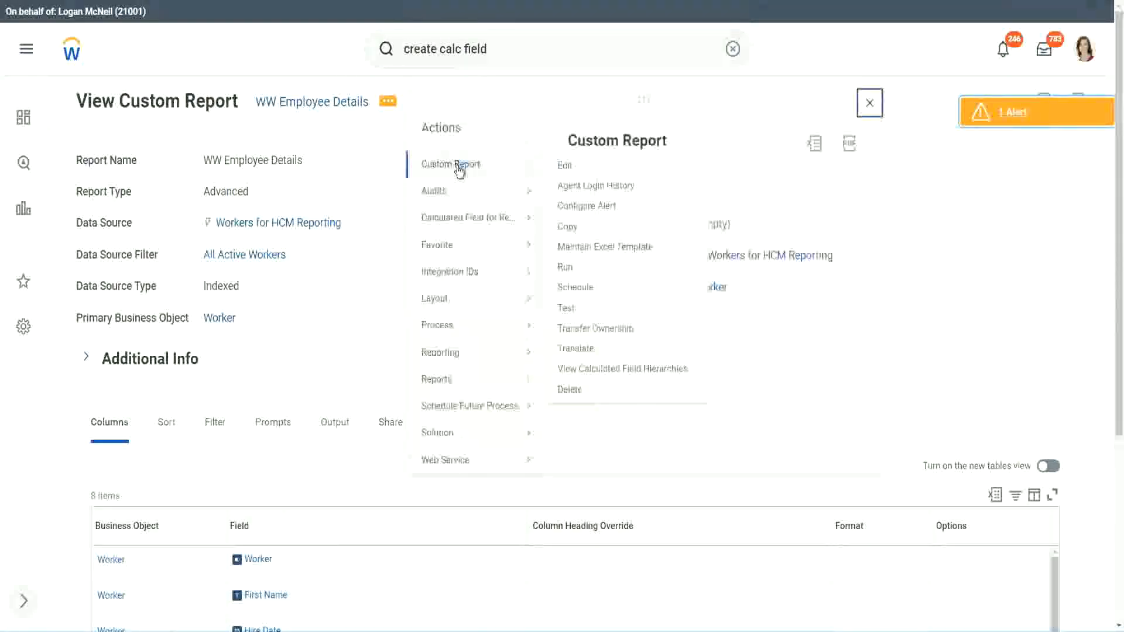
pyautogui.click(571, 169)
# - Add a last Worker column to the report with the field CF-WW-Eval Exp-Derive Experience Bands from Years of Service
pyautogui.scroll(-4, 411, 256)
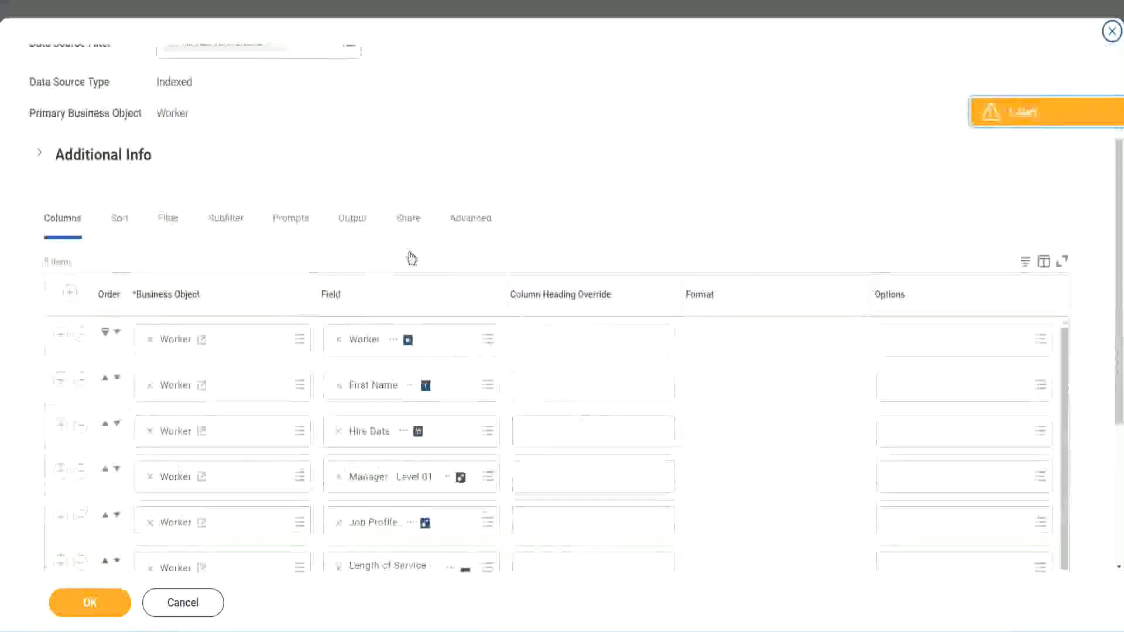
pyautogui.scroll(-2, 412, 257)
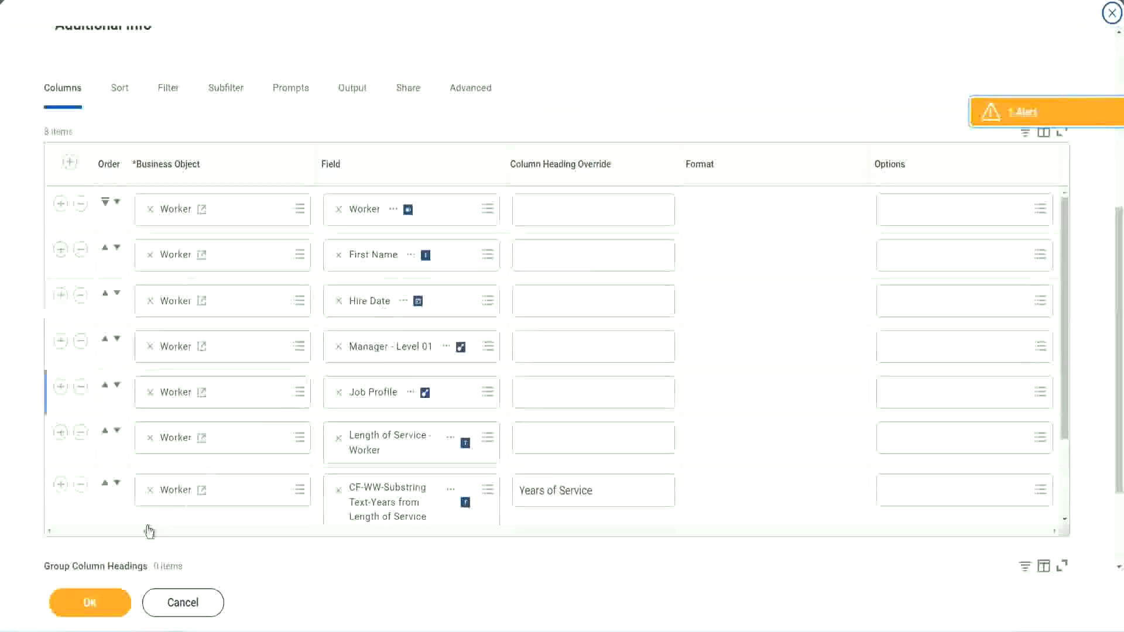
pyautogui.click(61, 485)
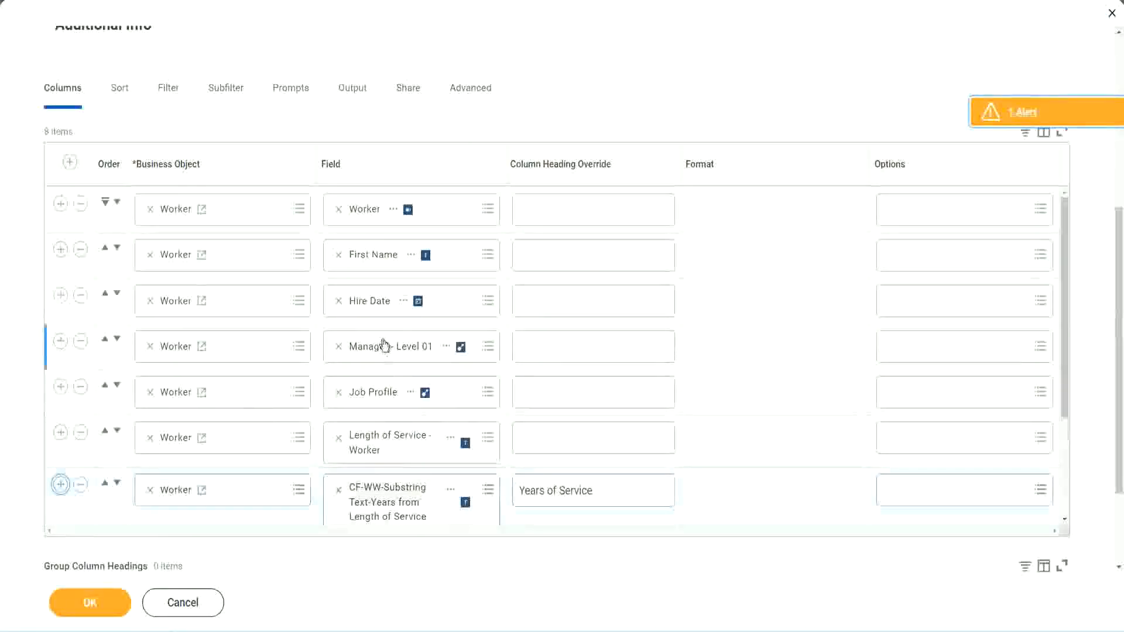
pyautogui.scroll(-2, 588, 383)
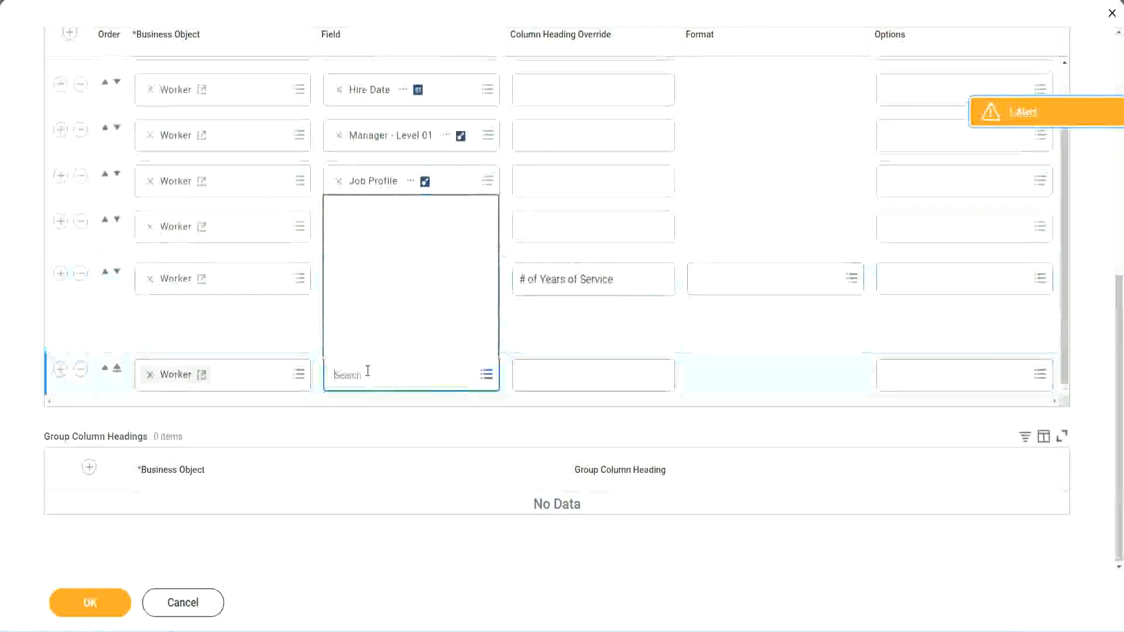
pyautogui.hotkey('ctrl', 'v')
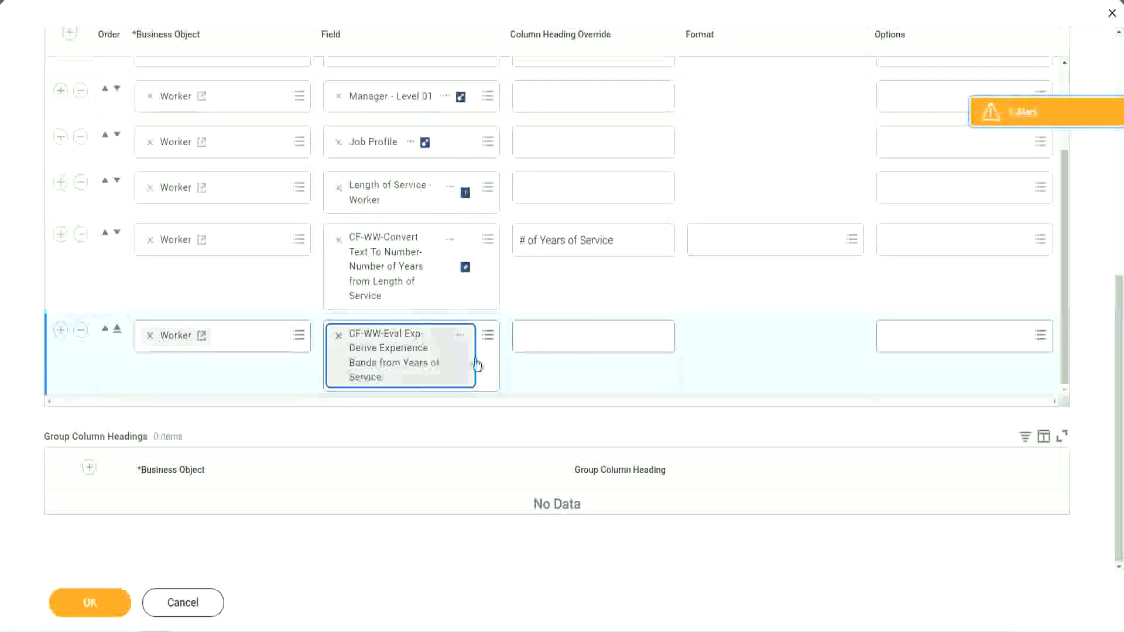
# - Set the column heading override of the new calculated-field column to Experience Bands
pyautogui.click(573, 336)
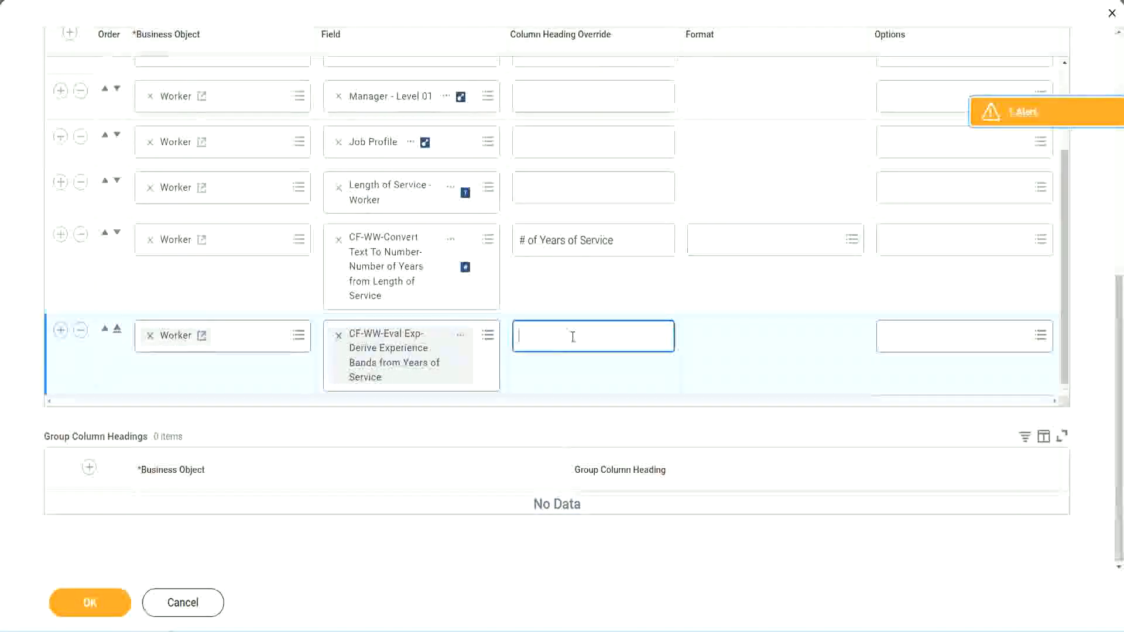
pyautogui.write('E')
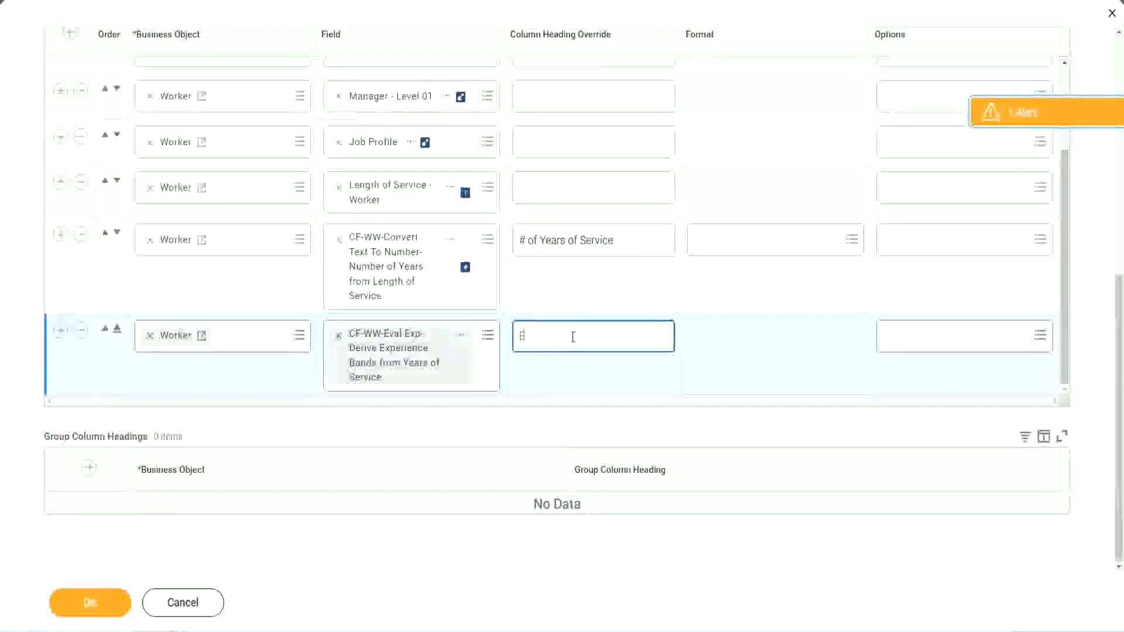
pyautogui.write('xperience Bands')
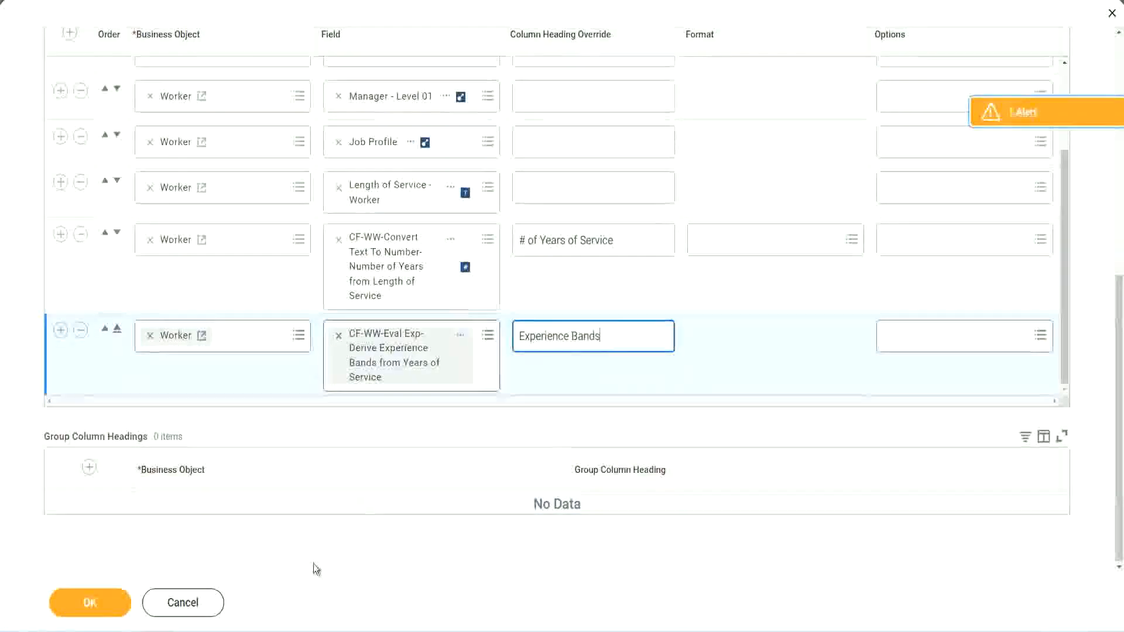
# - Save the column changes and run the WW Employee Details report with all prompts left blank
pyautogui.click(109, 603)
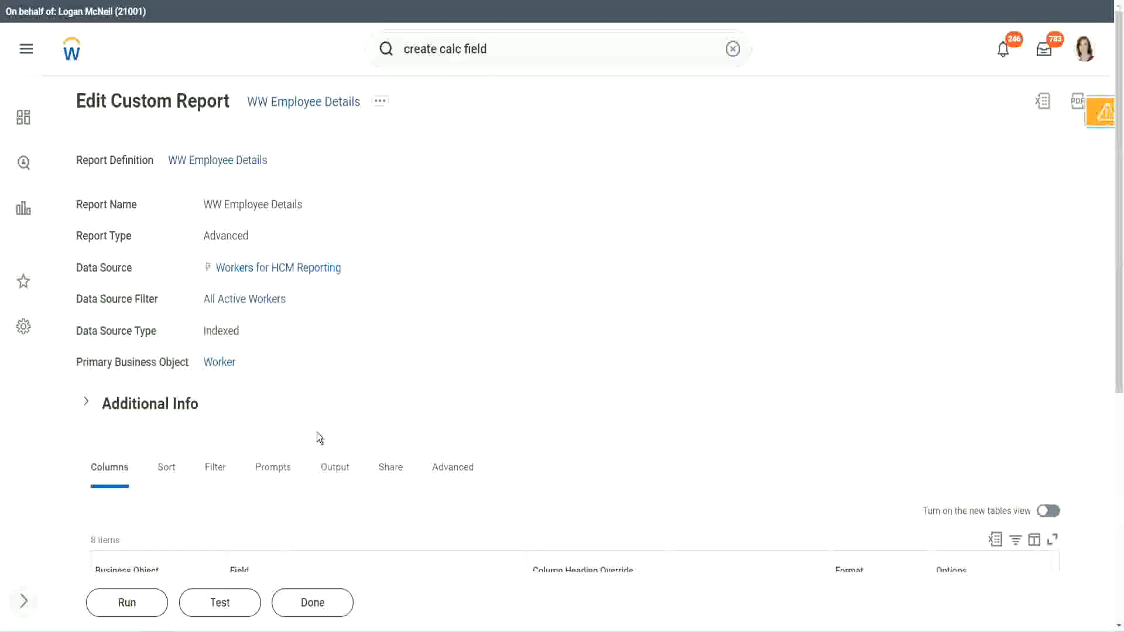
pyautogui.scroll(-4, 350, 395)
pyautogui.click(131, 603)
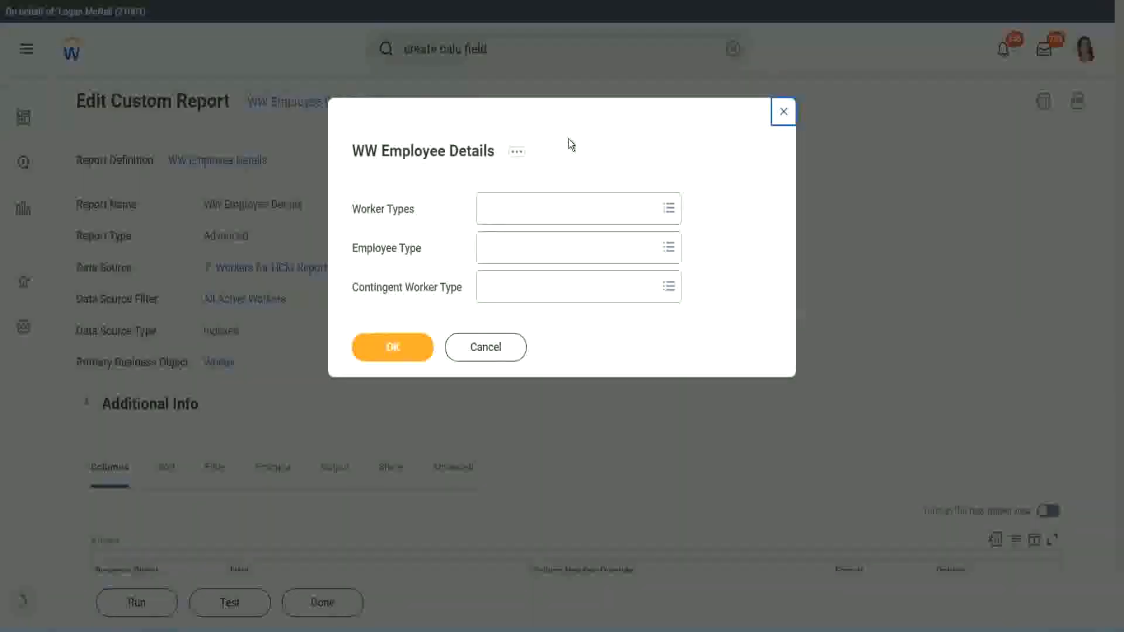
pyautogui.click(391, 346)
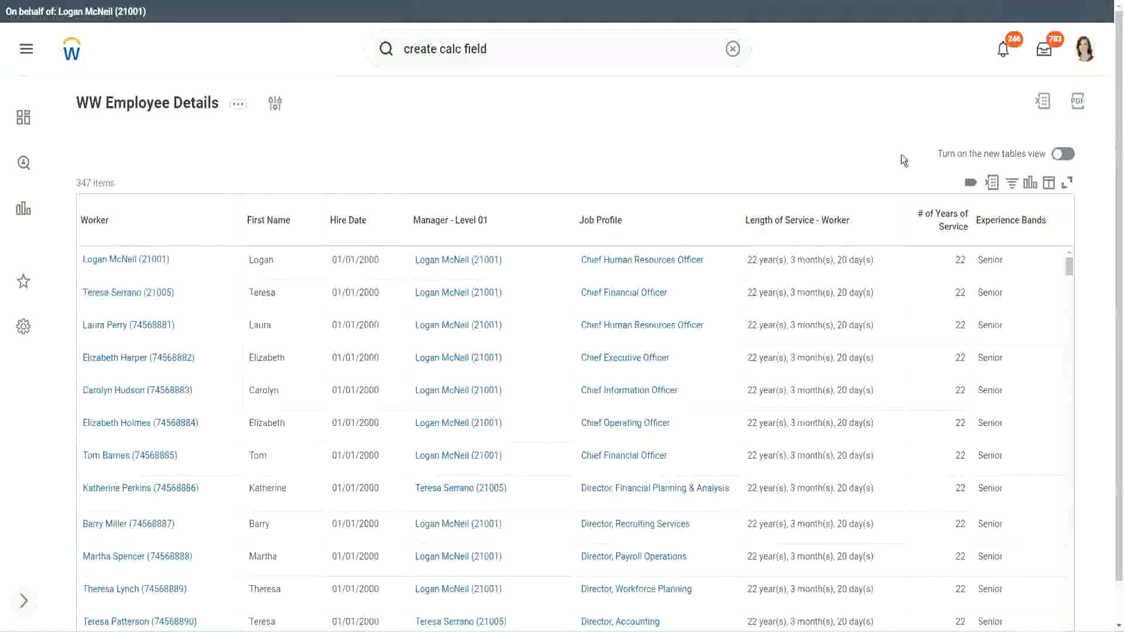
# - Check the first worker's years of service against the 16 - 30 years Senior range in the Notepad++ notes
pyautogui.scroll(-1, 964, 224)
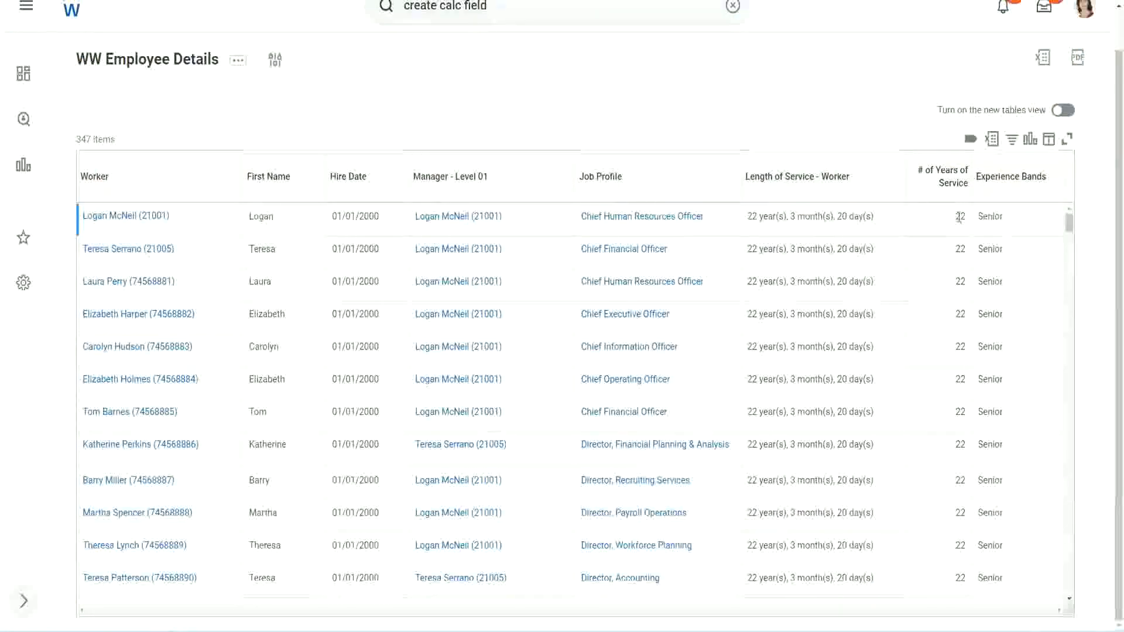
pyautogui.doubleClick(967, 216)
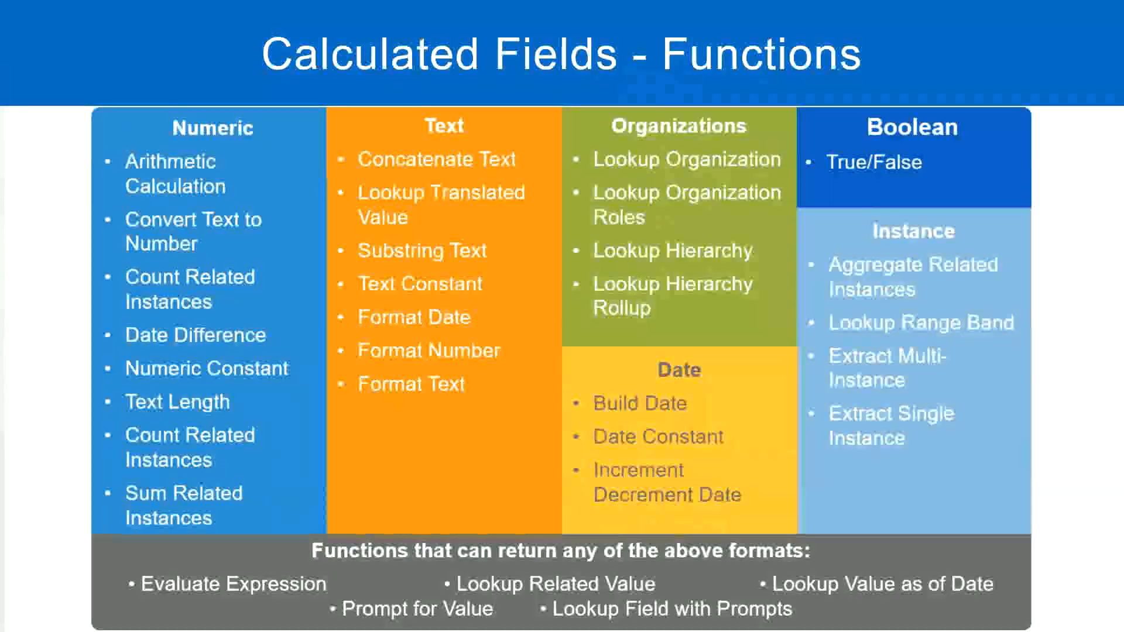
pyautogui.hotkey('alt', 'Tab')
pyautogui.click(286, 206)
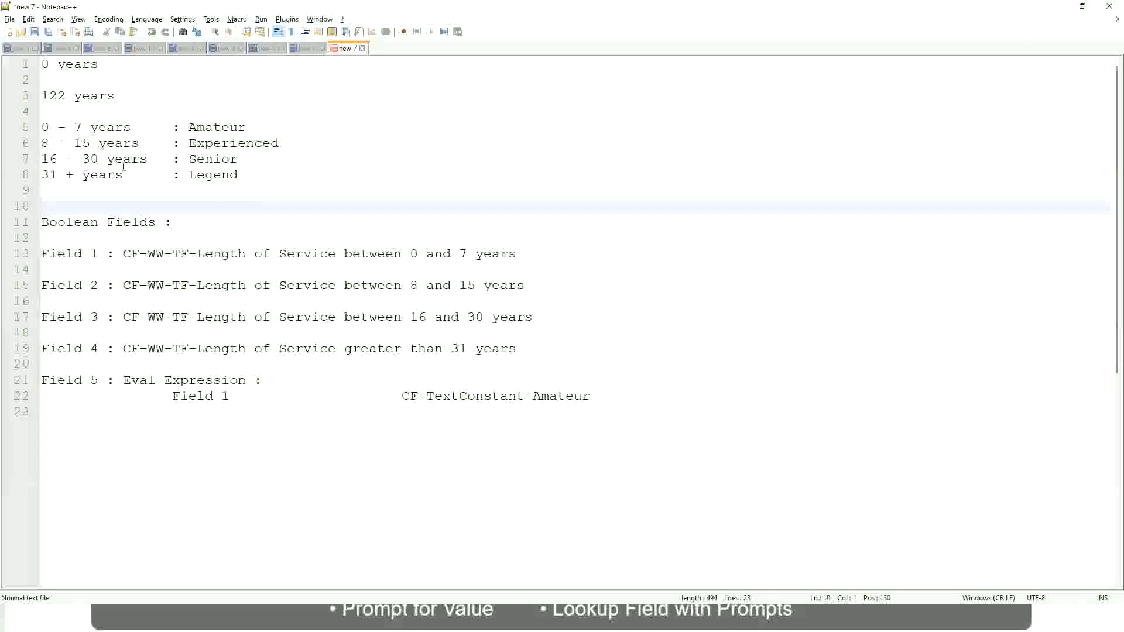
pyautogui.click(199, 157)
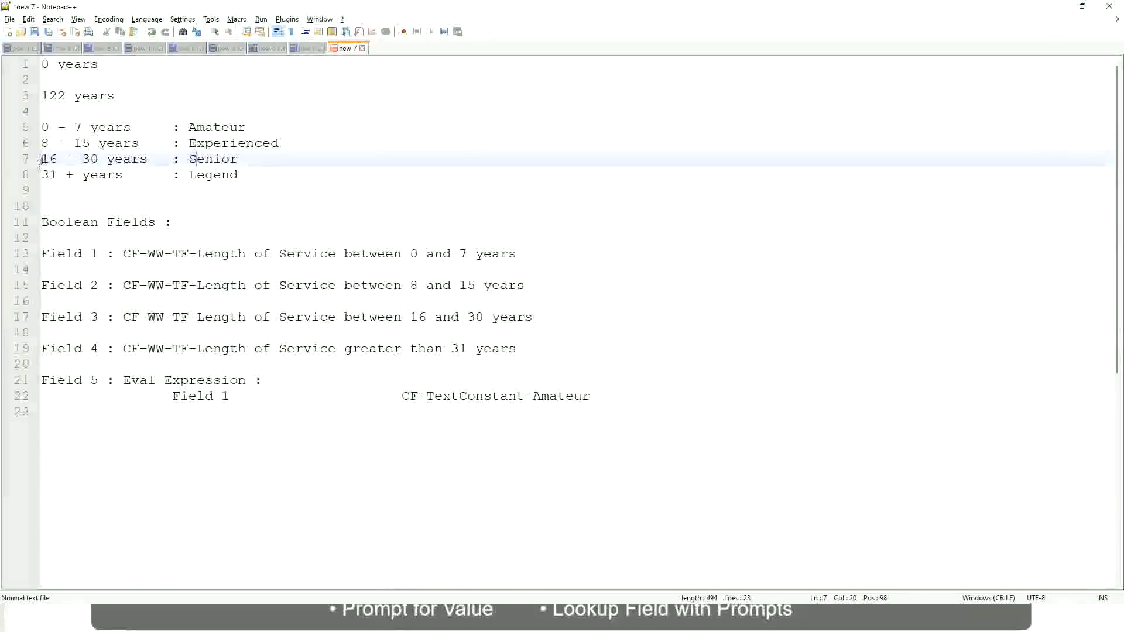
pyautogui.moveTo(40, 159); pyautogui.dragTo(110, 159)
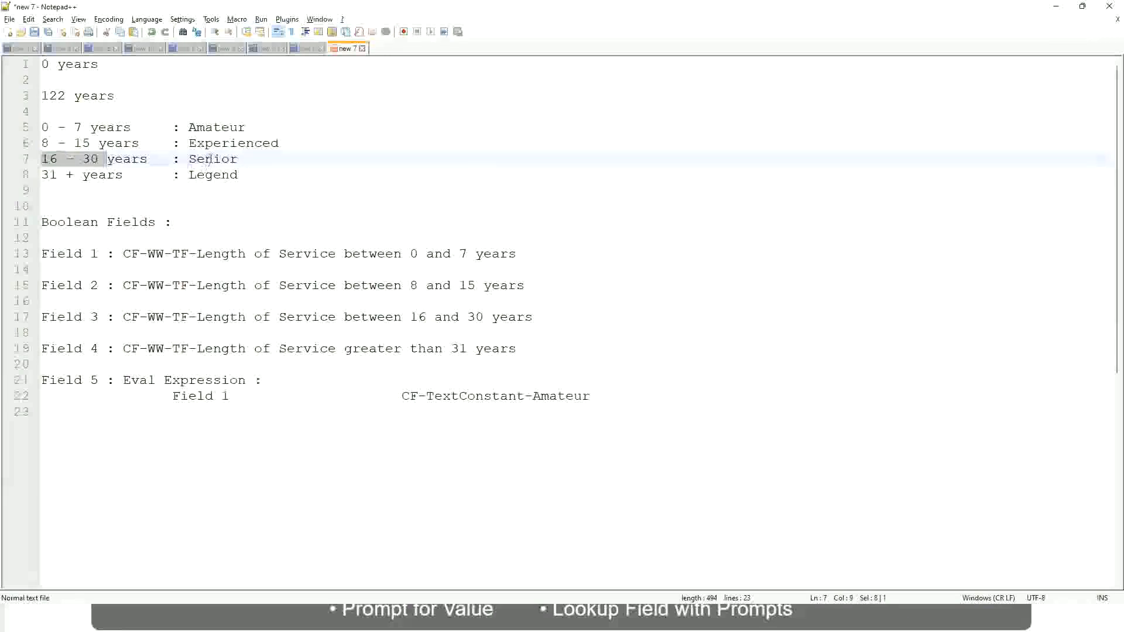
pyautogui.doubleClick(209, 159)
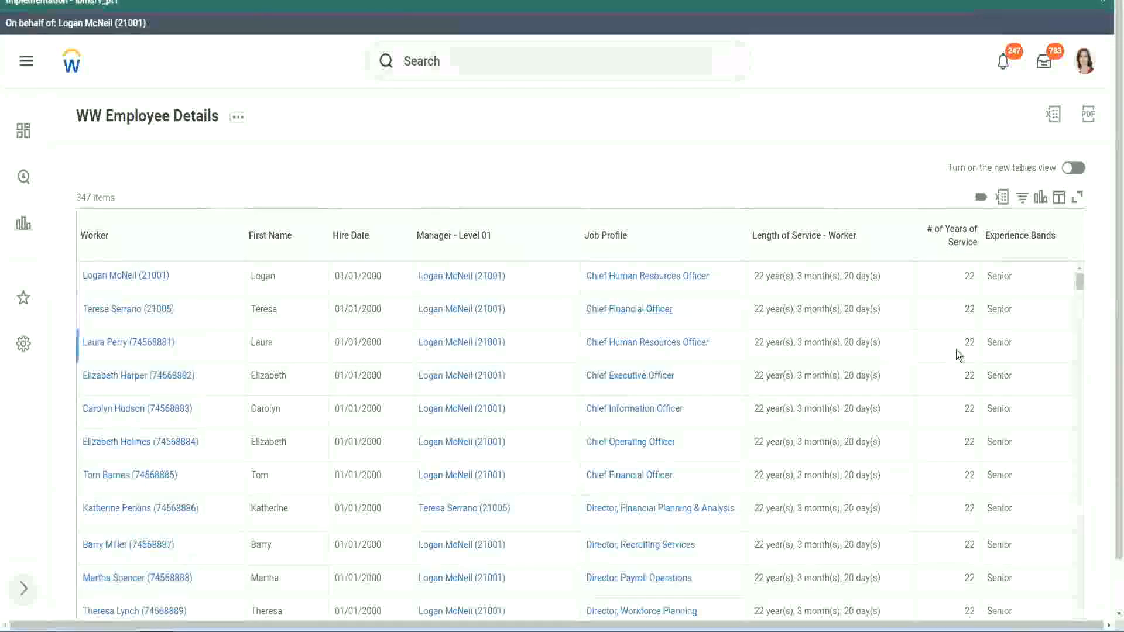
# - Examine the # of Years of Service and Experience Bands values across the report rows
pyautogui.scroll(-2, 972, 353)
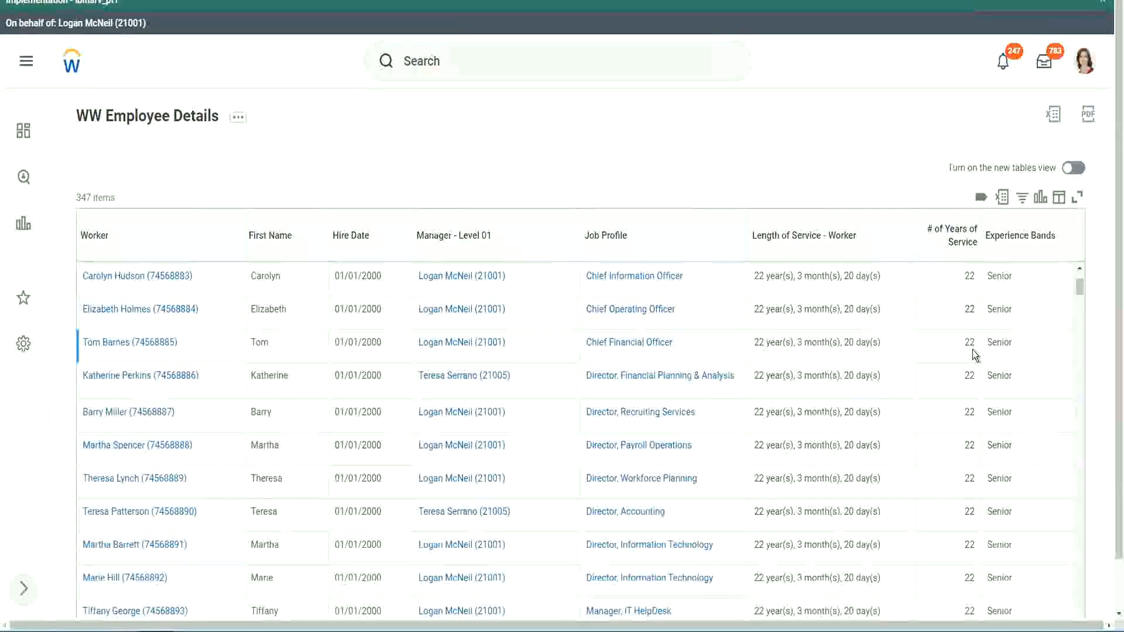
pyautogui.scroll(-5, 972, 357)
pyautogui.scroll(-5, 981, 389)
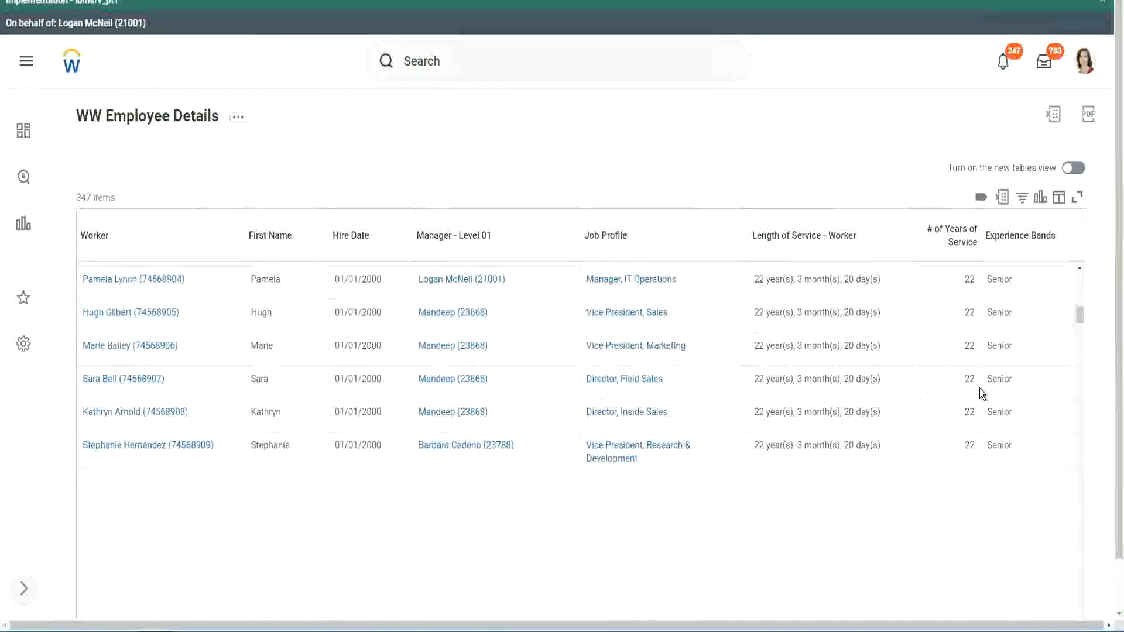
pyautogui.scroll(-1, 997, 405)
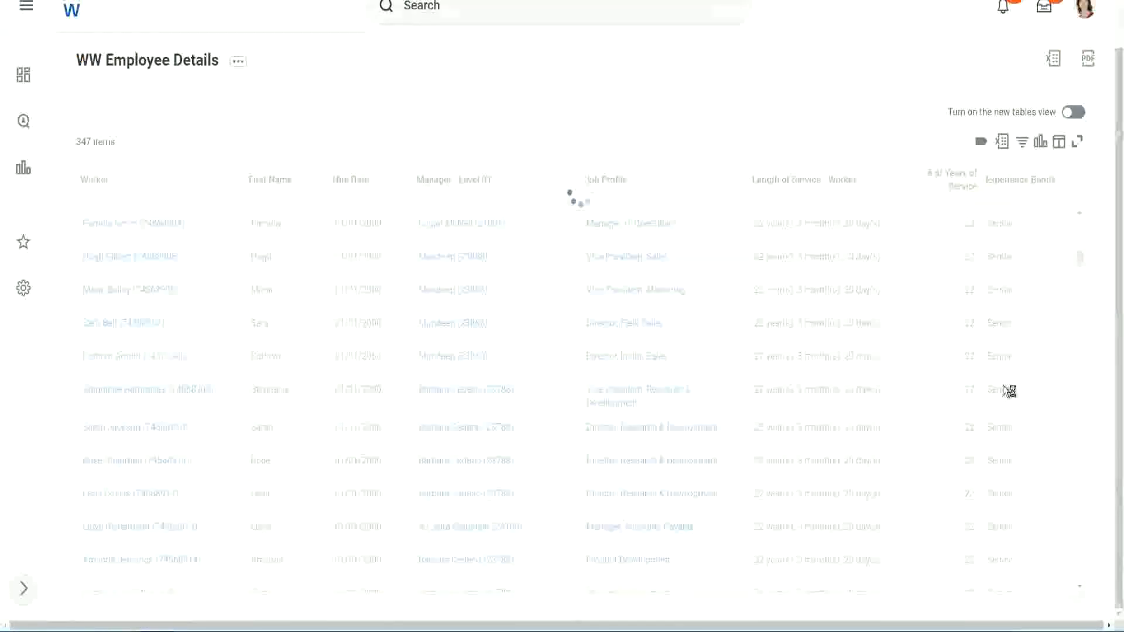
pyautogui.scroll(-4, 1042, 329)
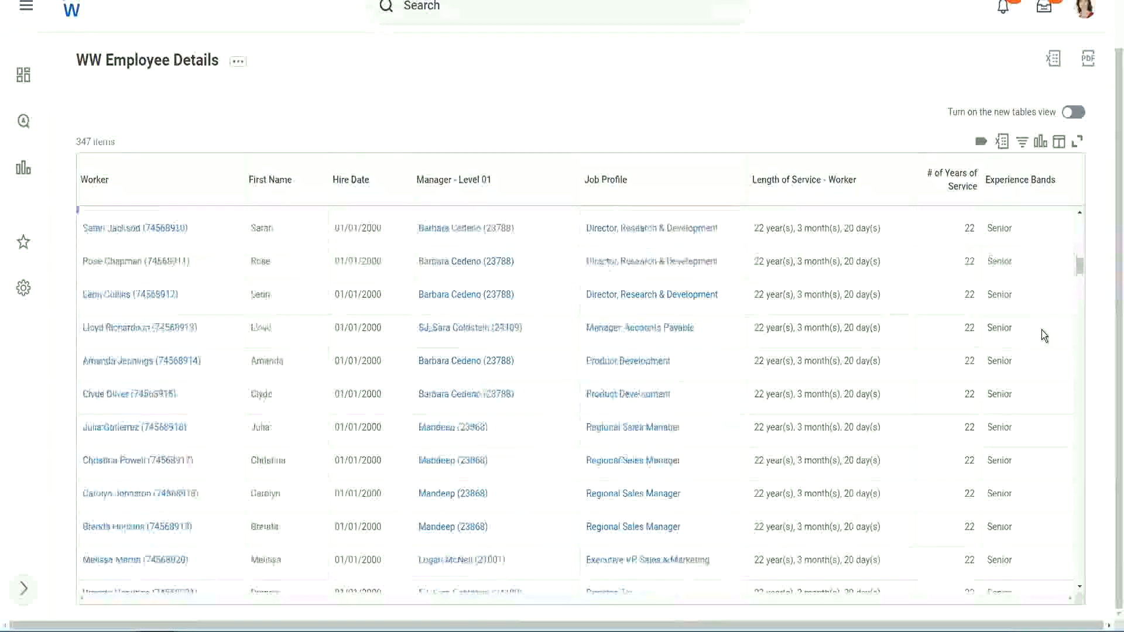
pyautogui.scroll(-3, 1042, 329)
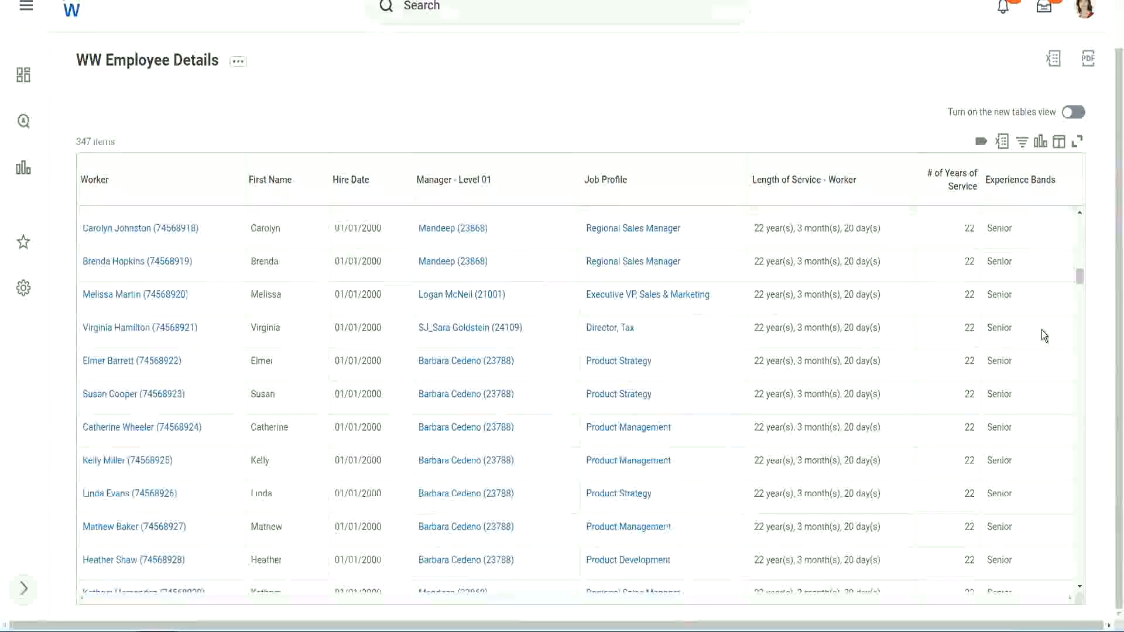
pyautogui.scroll(-6, 1042, 329)
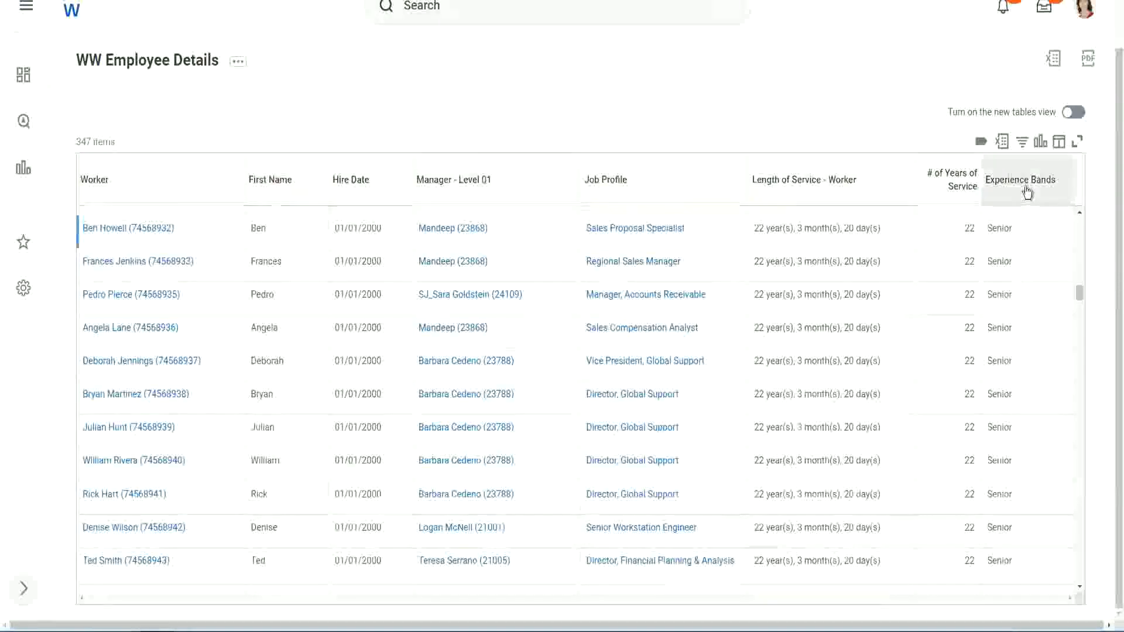
# - Filter the report's Experience Bands column for values that contain Amateur
pyautogui.click(1025, 191)
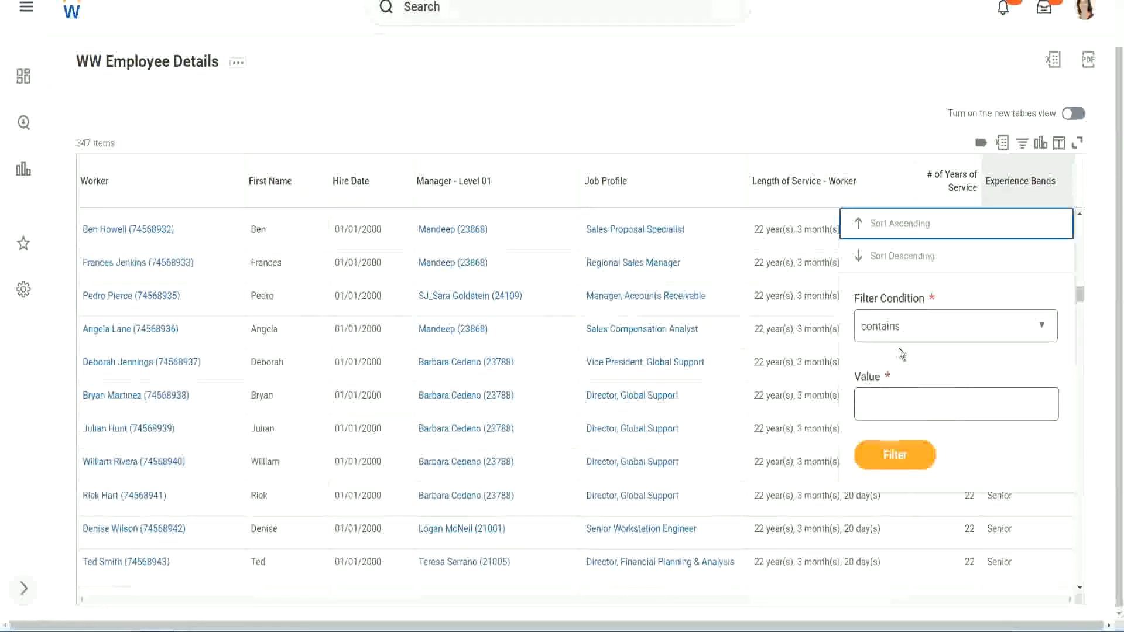
pyautogui.click(891, 394)
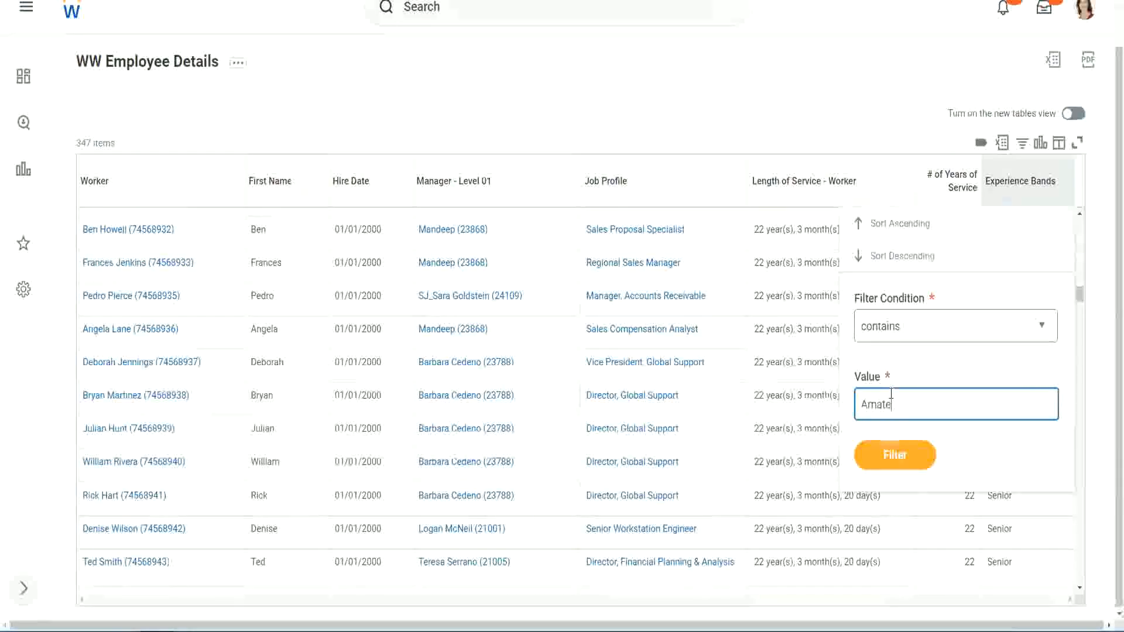
pyautogui.write('Amateur')
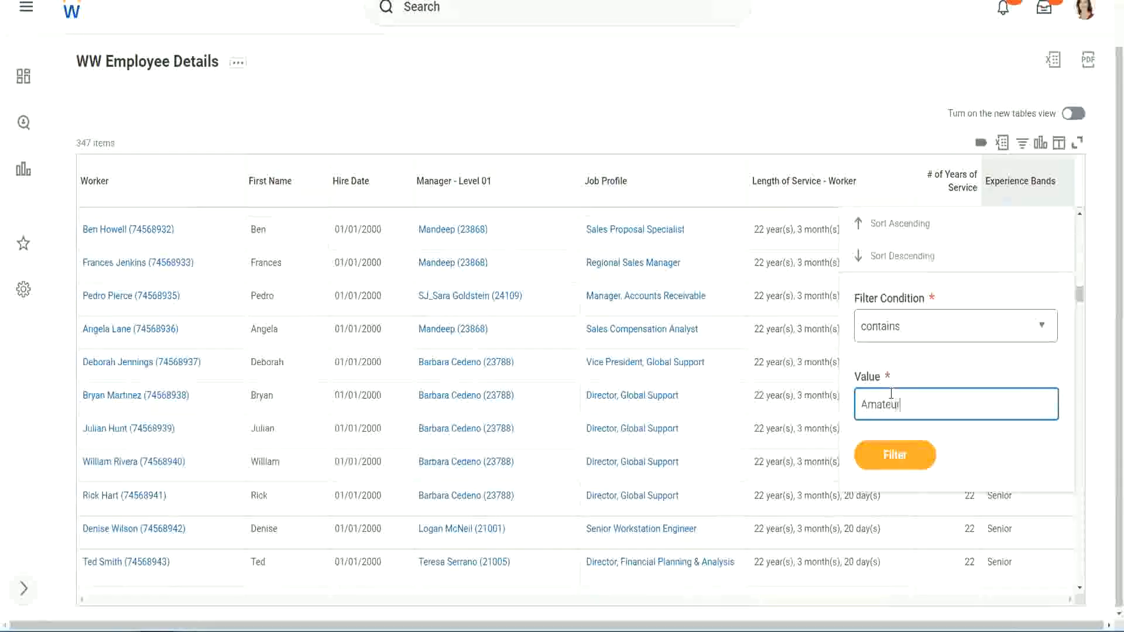
pyautogui.click(887, 463)
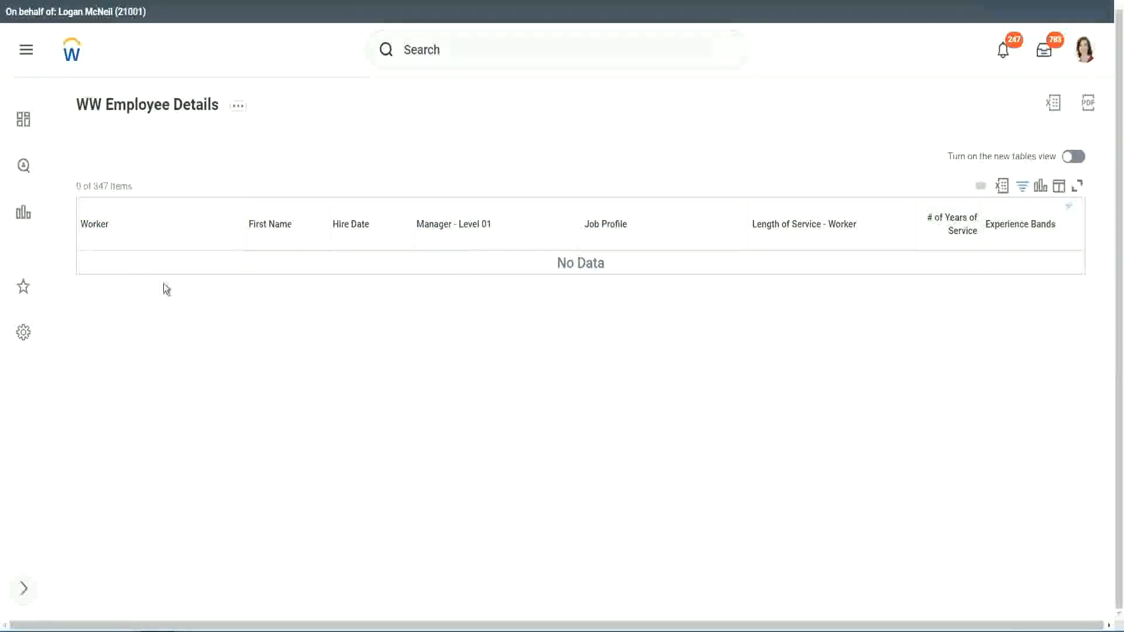
# - Change the Experience Bands filter to values that contain Legend
pyautogui.click(1018, 225)
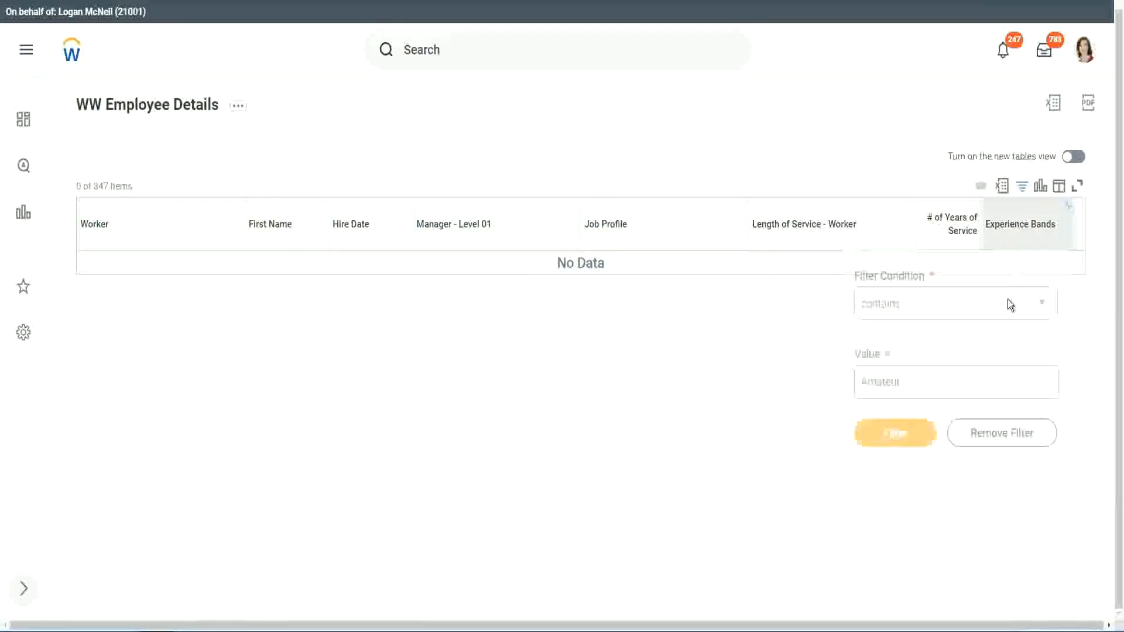
pyautogui.click(908, 378)
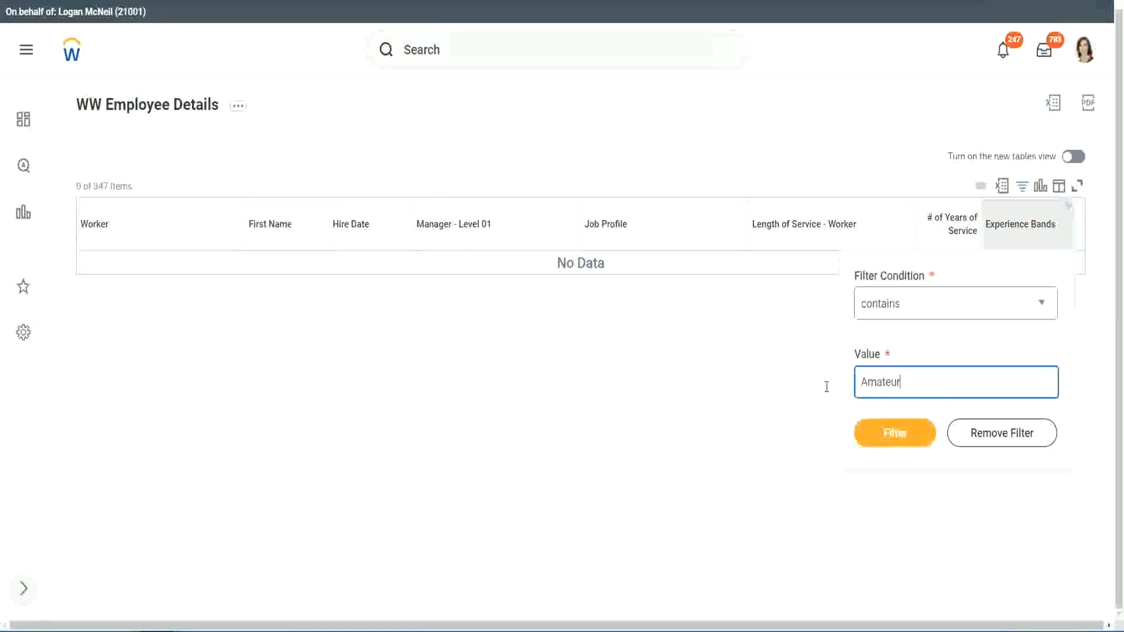
pyautogui.moveTo(827, 387); pyautogui.dragTo(802, 384)
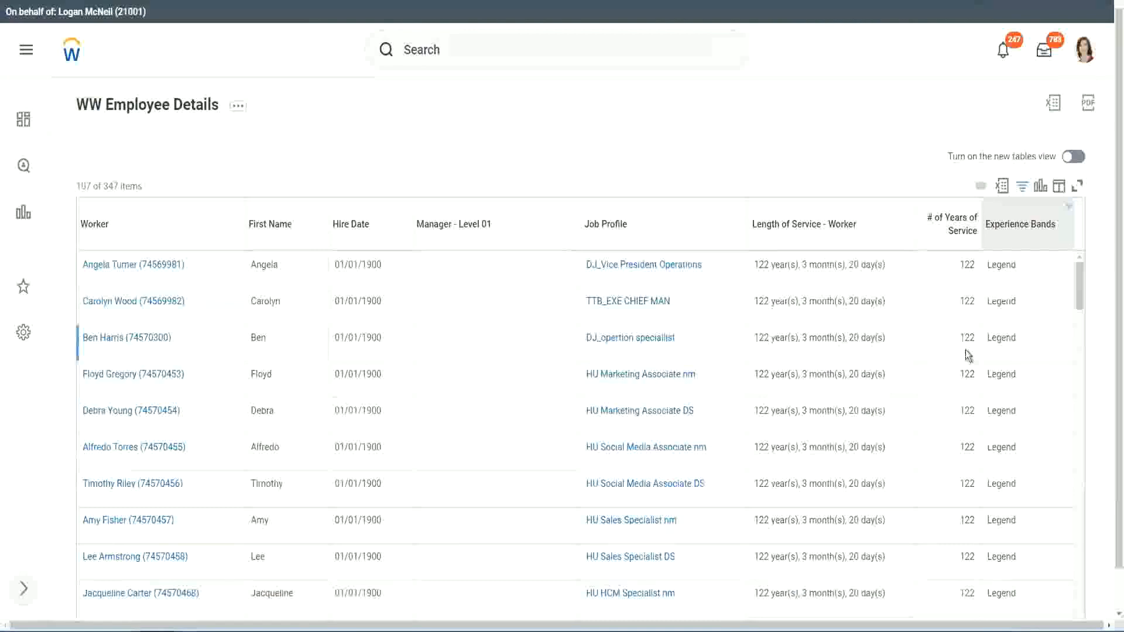
# - Examine the filtered Legend rows down to the last worker, comparing hire dates and years of service with the band
pyautogui.scroll(-20, 965, 351)
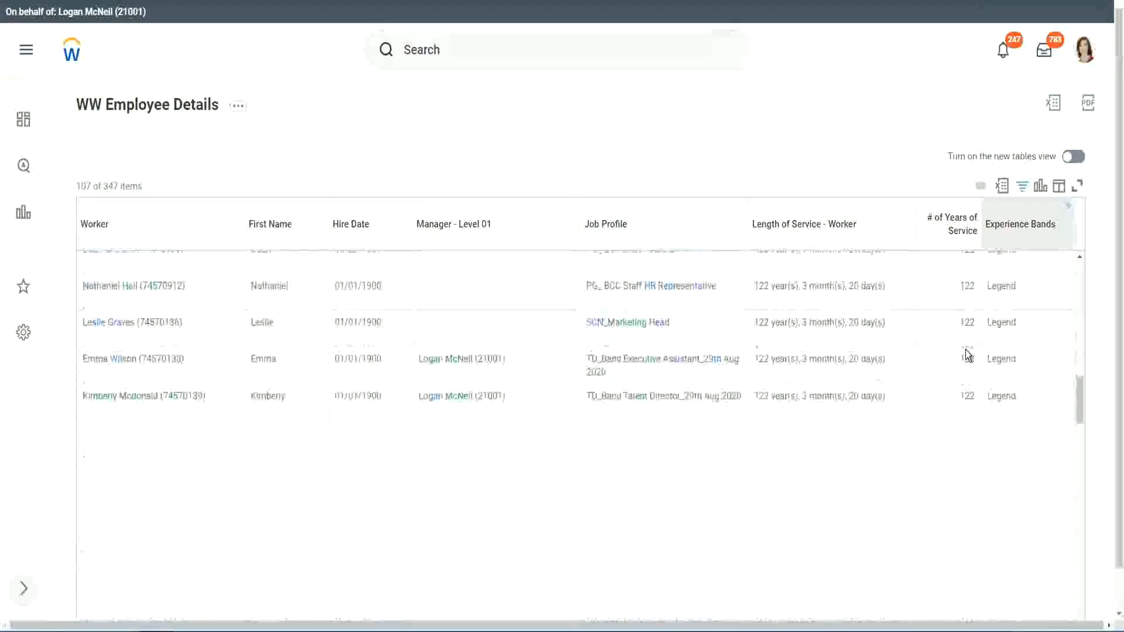
pyautogui.scroll(-2, 966, 355)
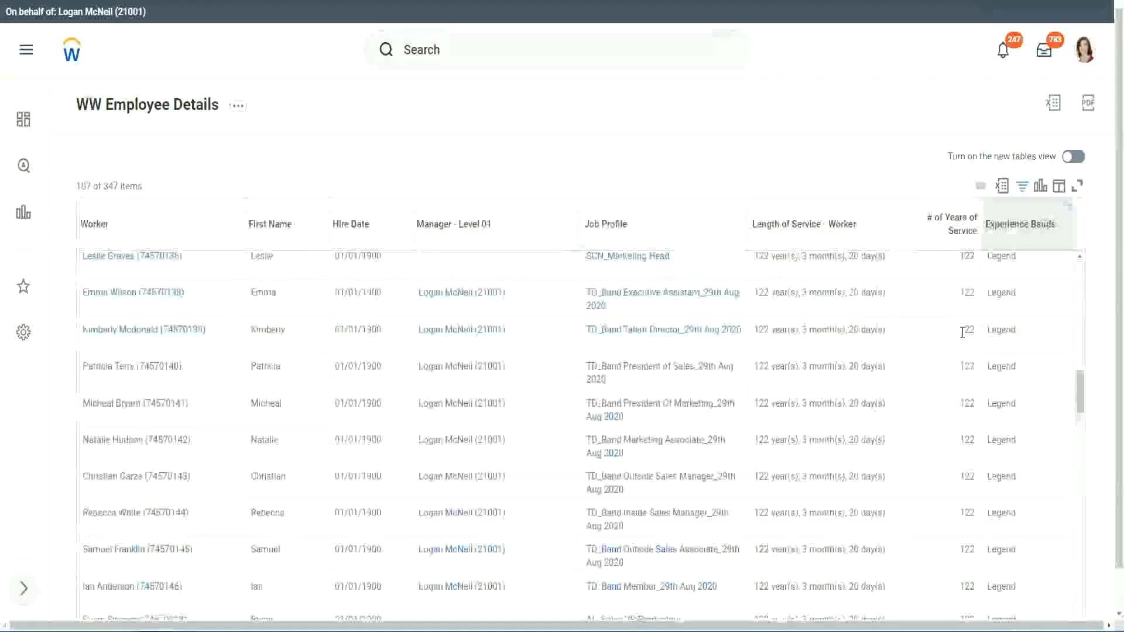
pyautogui.scroll(-15, 963, 332)
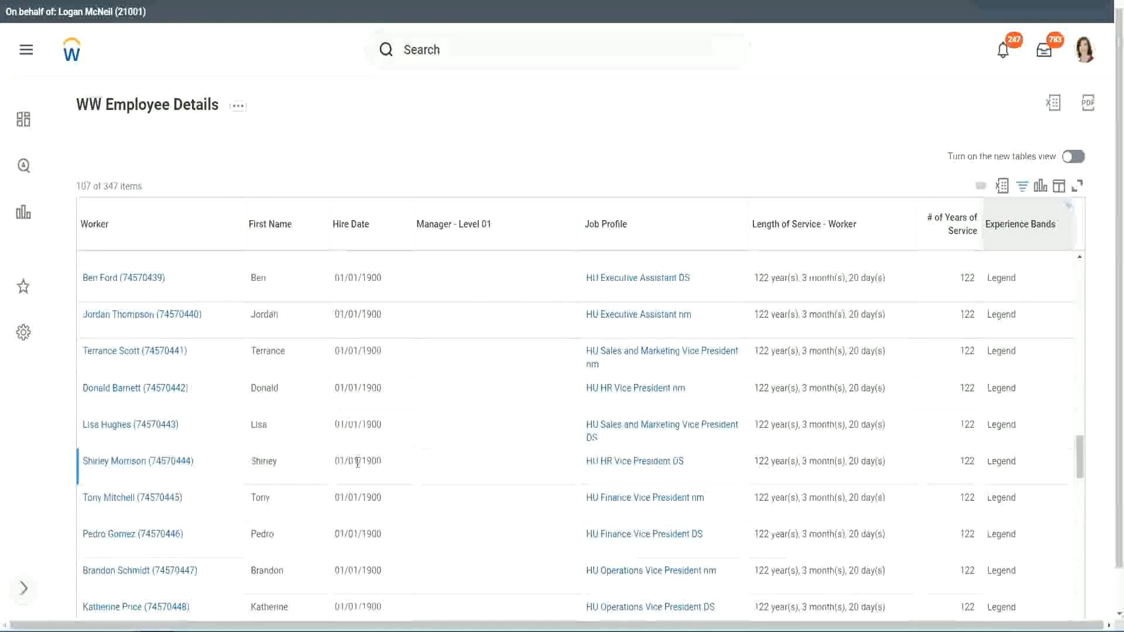
pyautogui.doubleClick(364, 459)
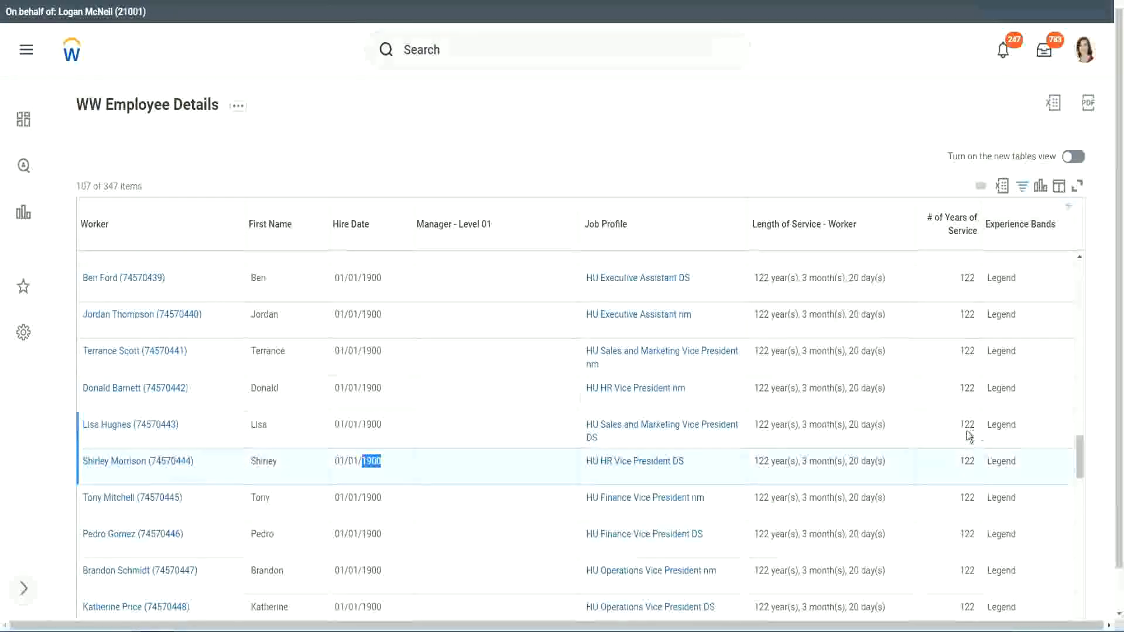
pyautogui.scroll(-1, 961, 437)
pyautogui.scroll(-3, 956, 441)
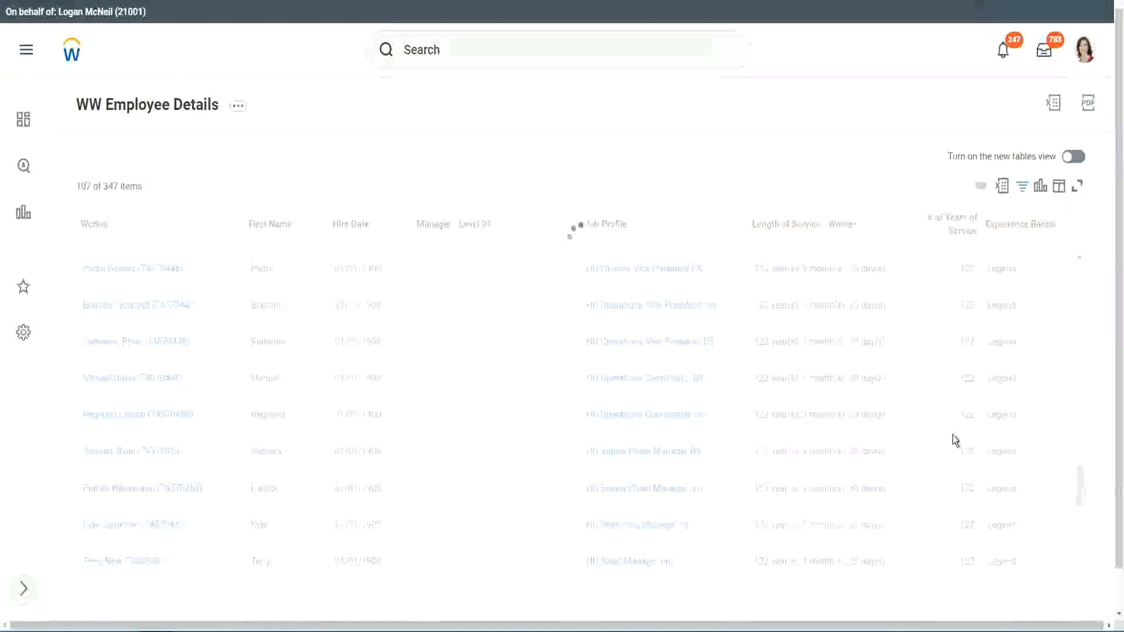
pyautogui.scroll(-4, 953, 434)
pyautogui.scroll(-10, 953, 435)
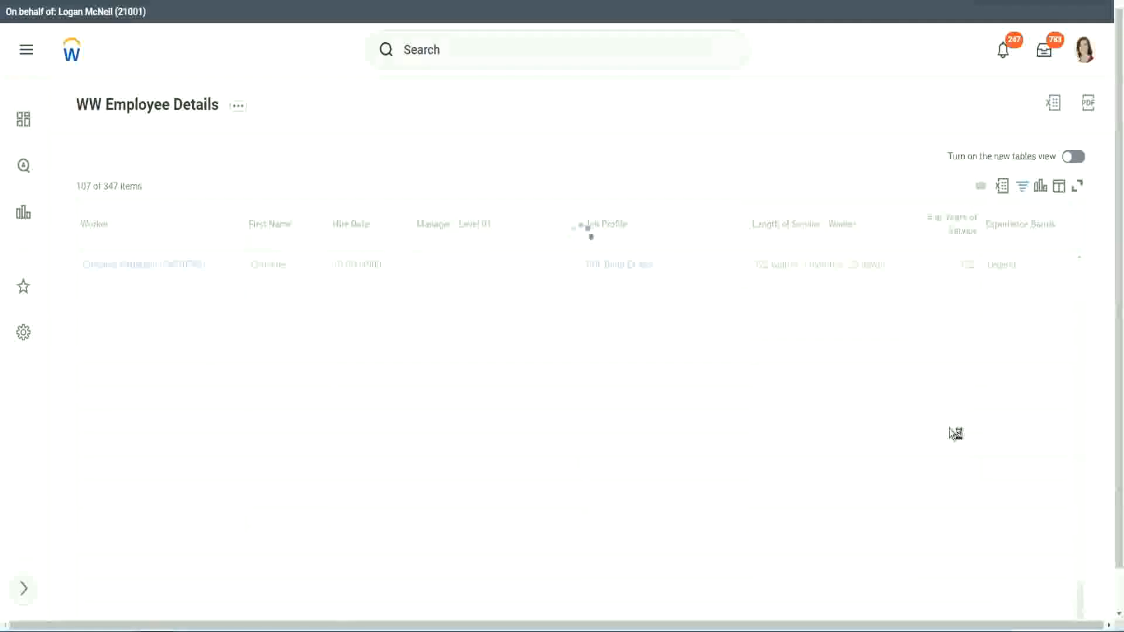
pyautogui.scroll(-5, 937, 386)
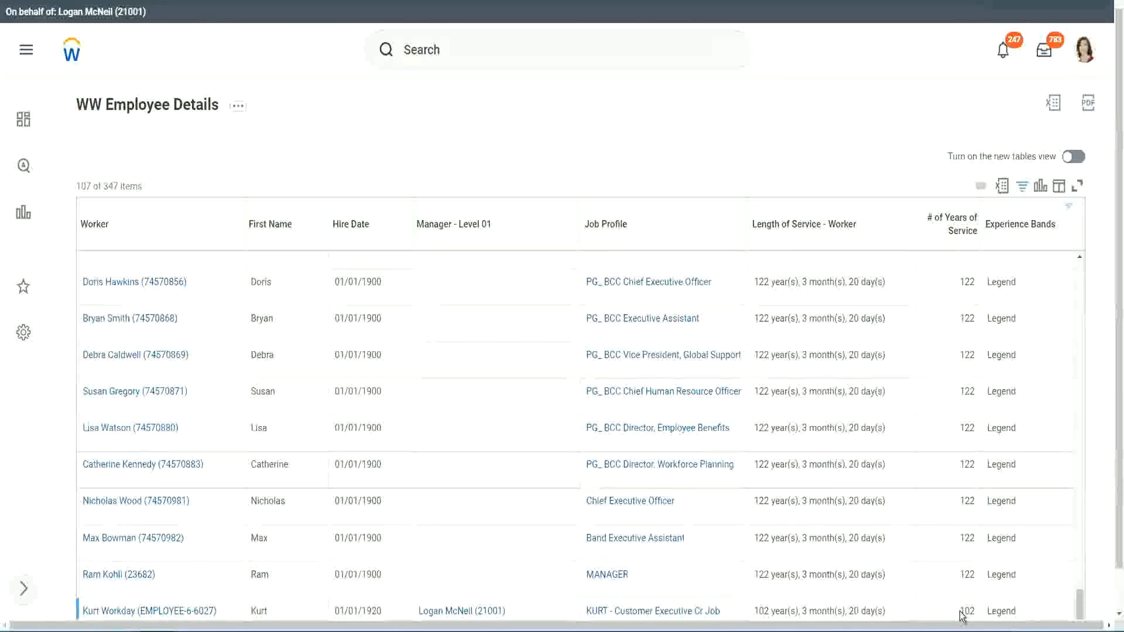
pyautogui.doubleClick(967, 597)
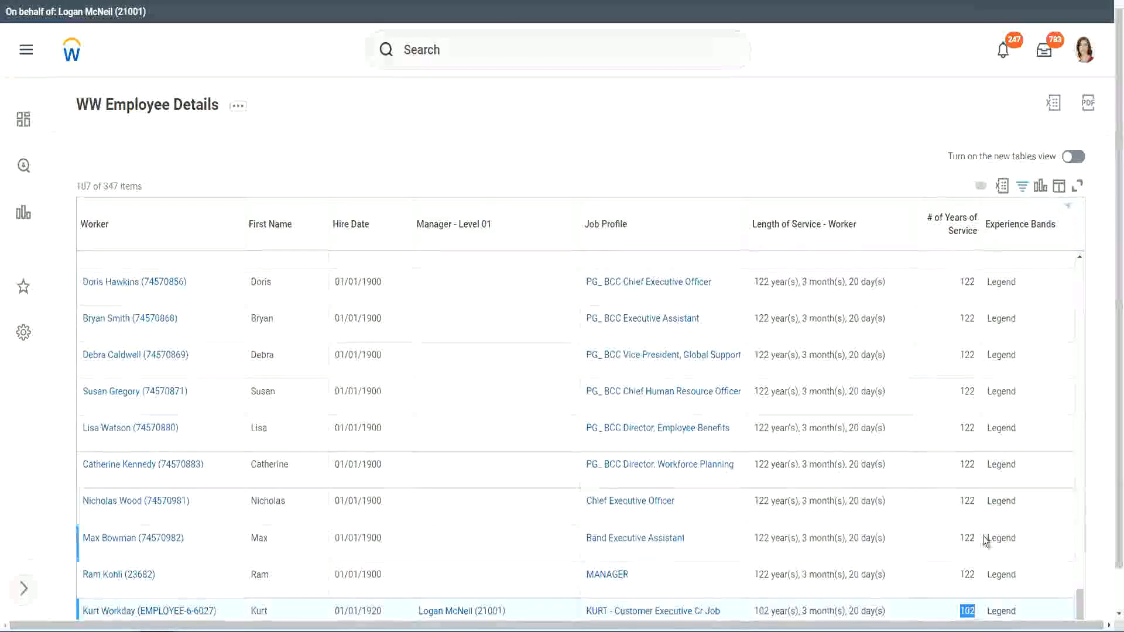
pyautogui.moveTo(967, 501); pyautogui.dragTo(976, 502)
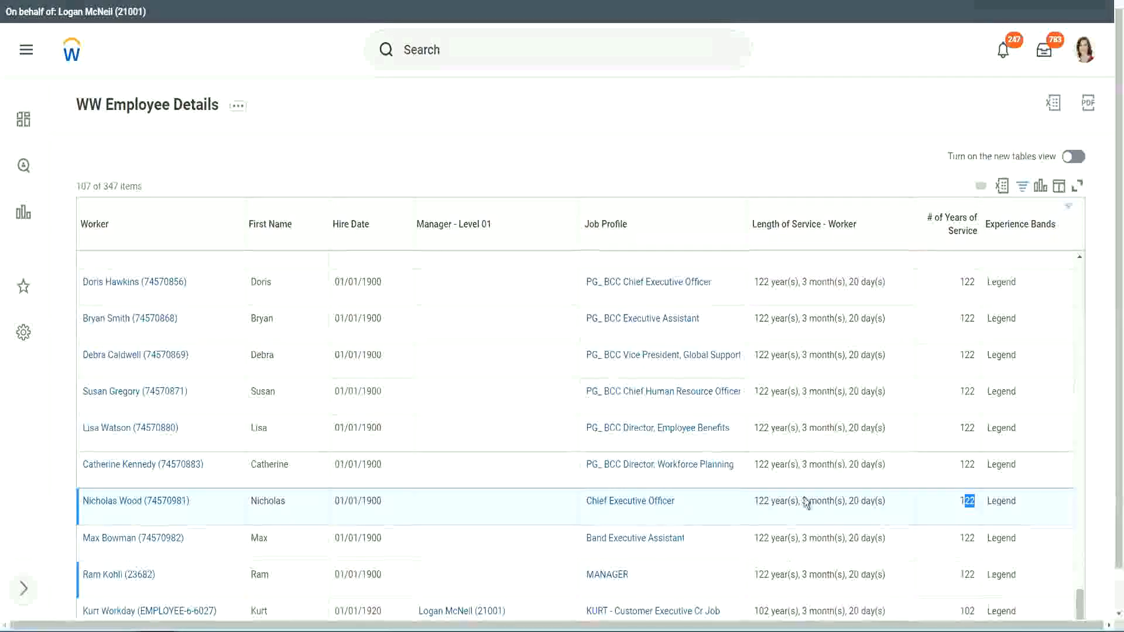
pyautogui.click(944, 466)
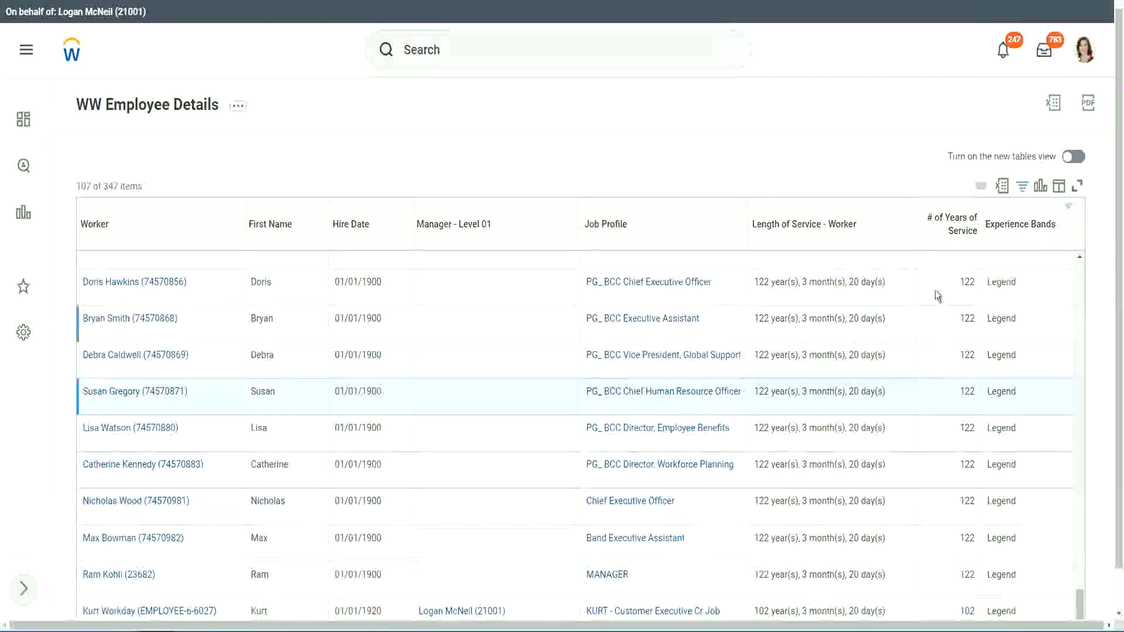
# - Change the Experience Bands filter to values that contain Experienced
pyautogui.click(1027, 230)
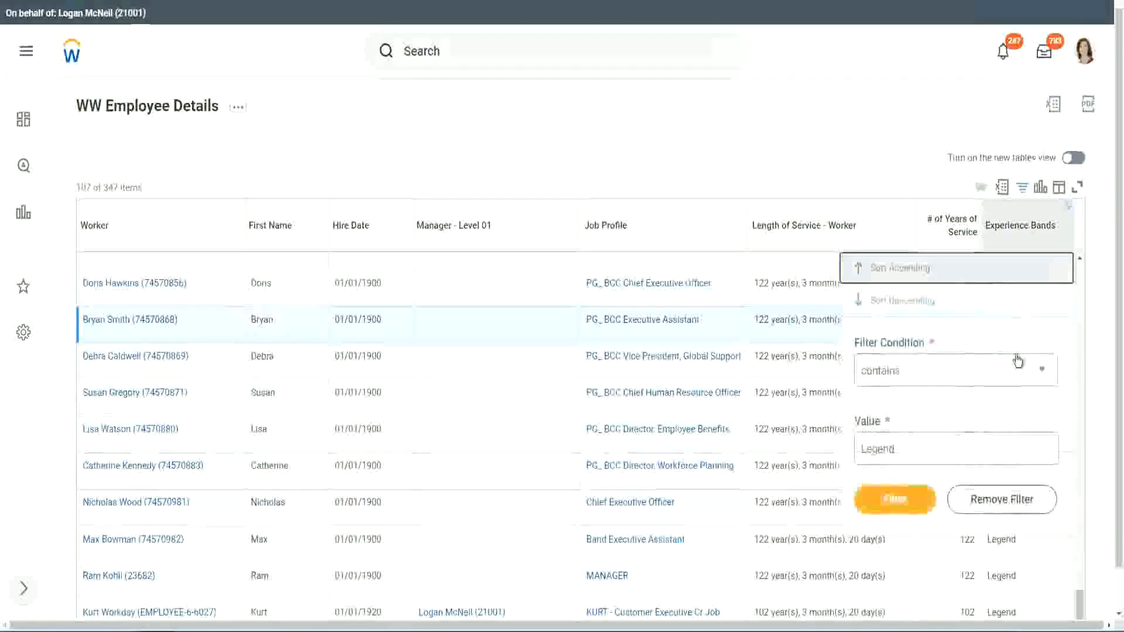
pyautogui.click(922, 459)
pyautogui.moveTo(922, 459); pyautogui.dragTo(773, 452)
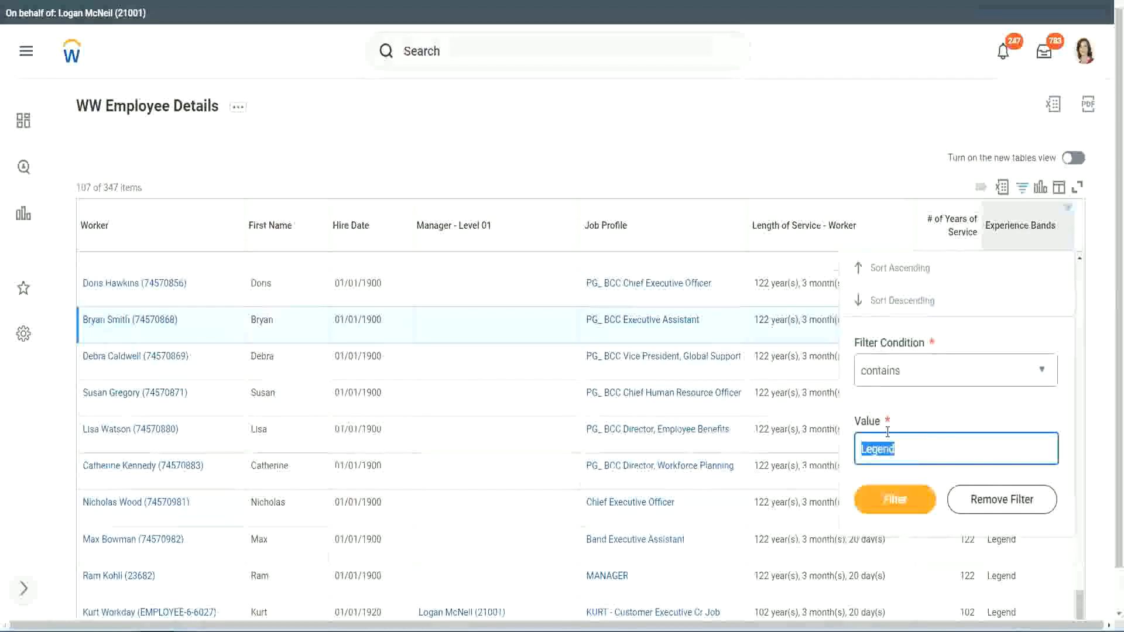
pyautogui.write('Ex')
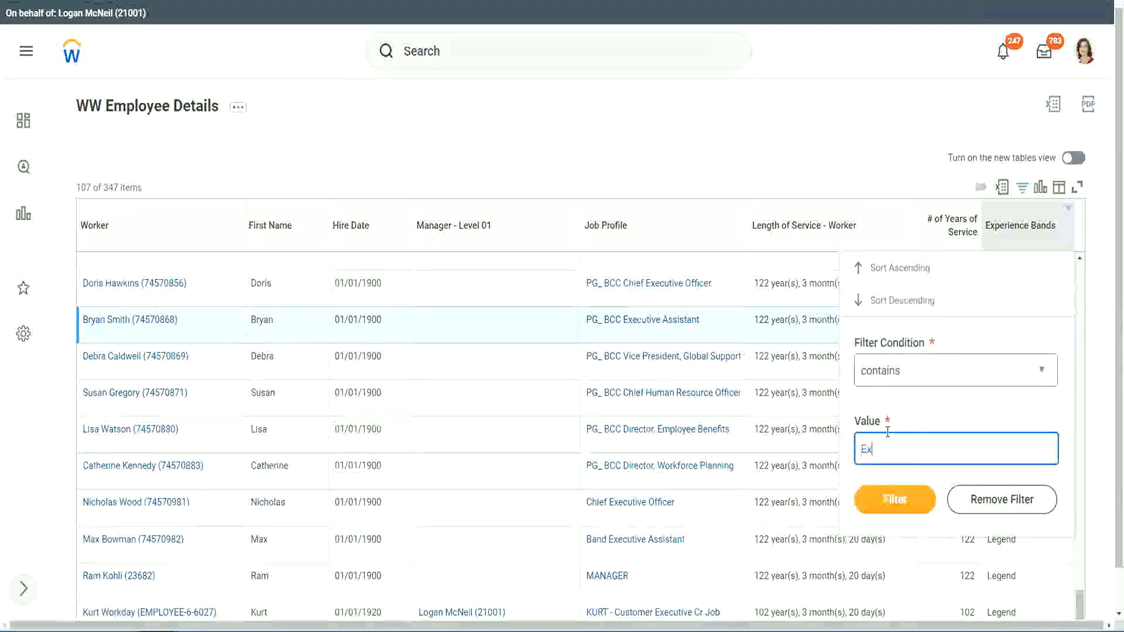
pyautogui.write('pe')
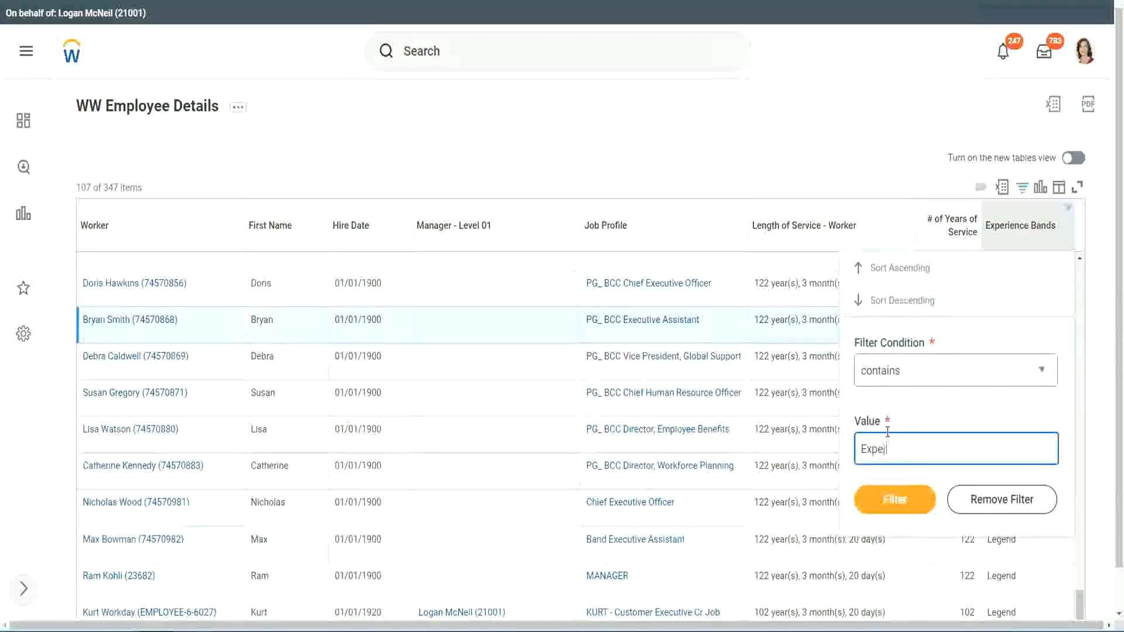
pyautogui.write('rienced')
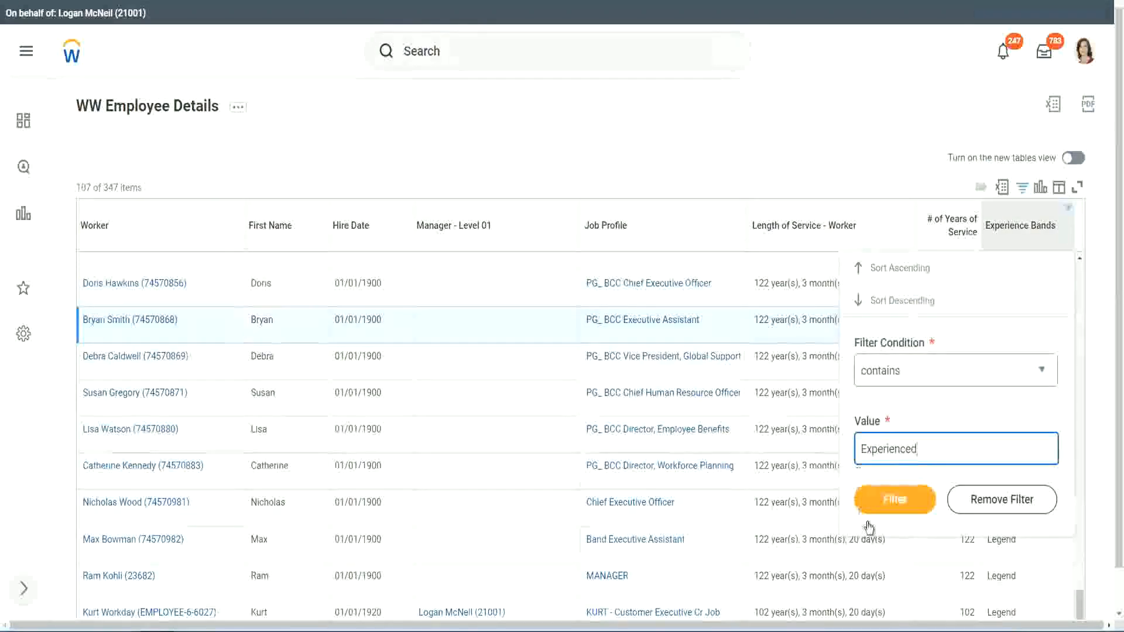
pyautogui.click(902, 498)
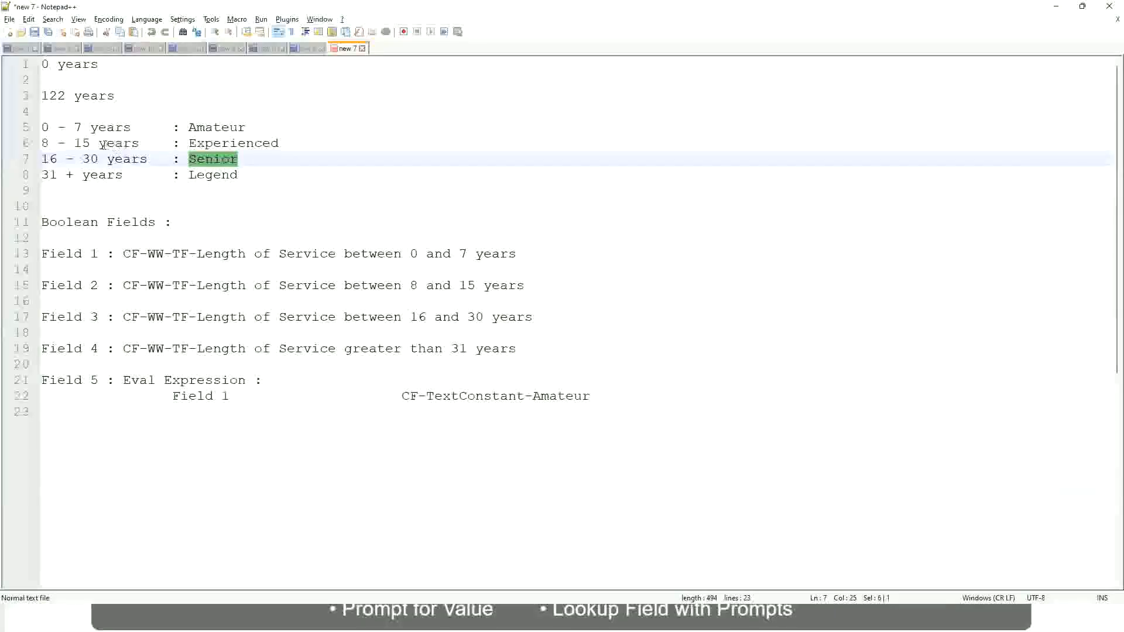
# - Check the year range for Experienced in the Notepad++ notes, and compare it with # of Years of Service in the filtered Workday report rows
pyautogui.click(103, 146)
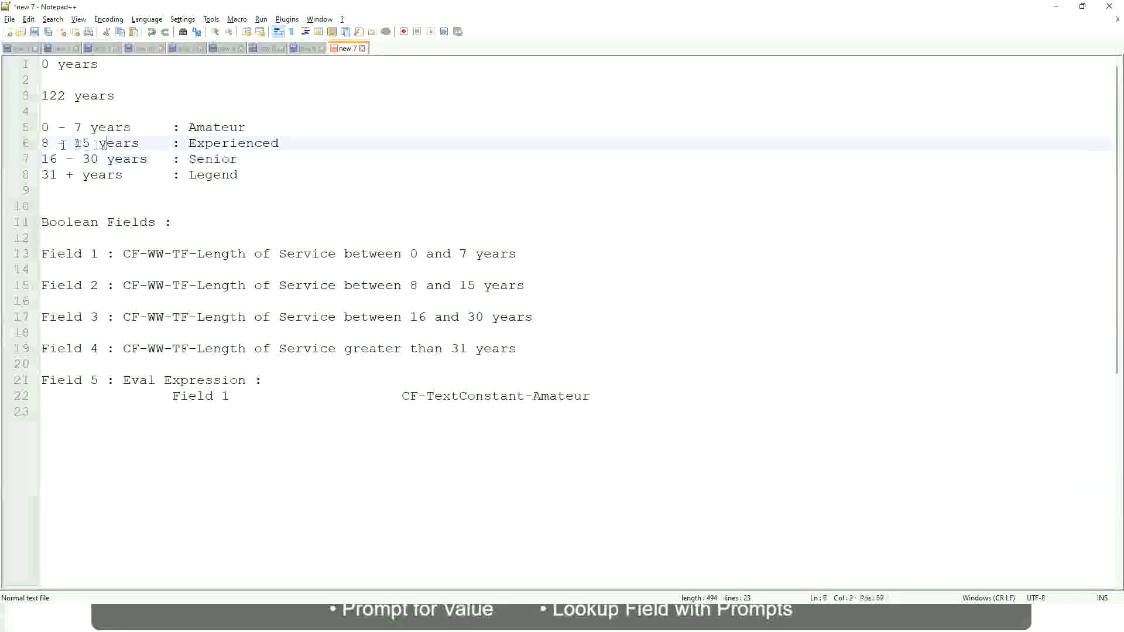
pyautogui.click(130, 145)
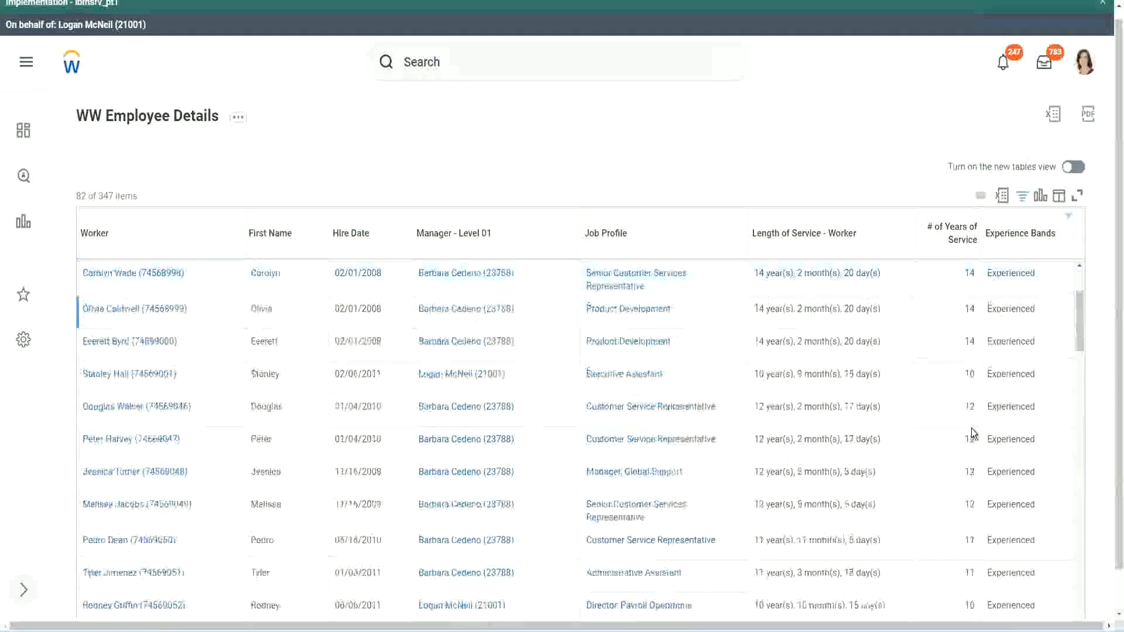
pyautogui.scroll(-2, 971, 433)
pyautogui.doubleClick(969, 309)
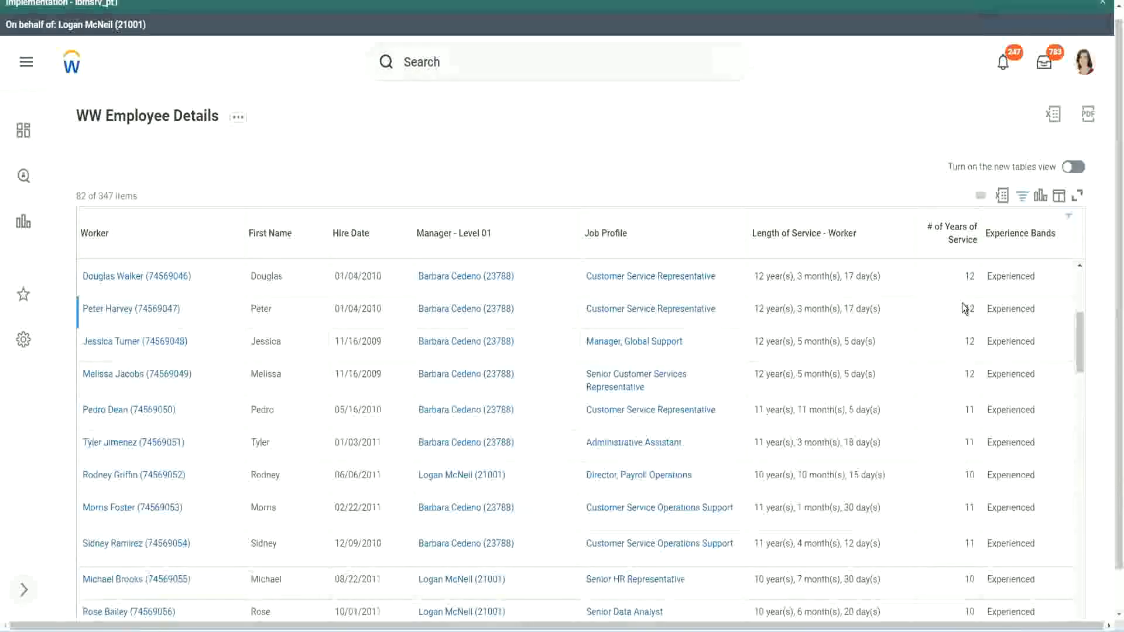
pyautogui.doubleClick(1001, 309)
pyautogui.scroll(-2, 963, 463)
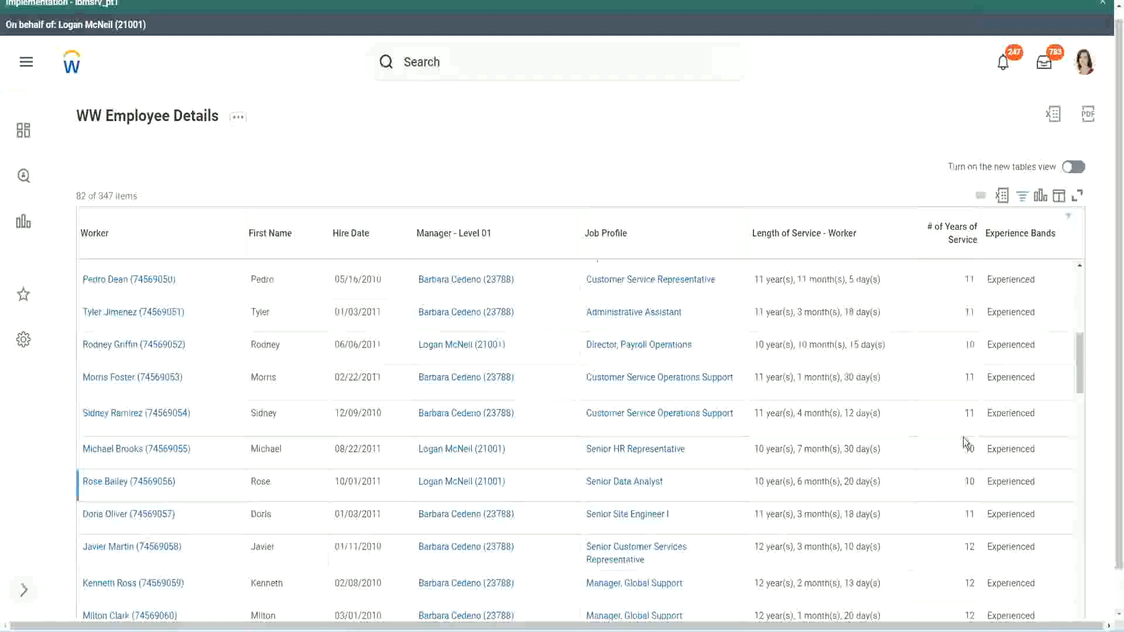
pyautogui.click(969, 414)
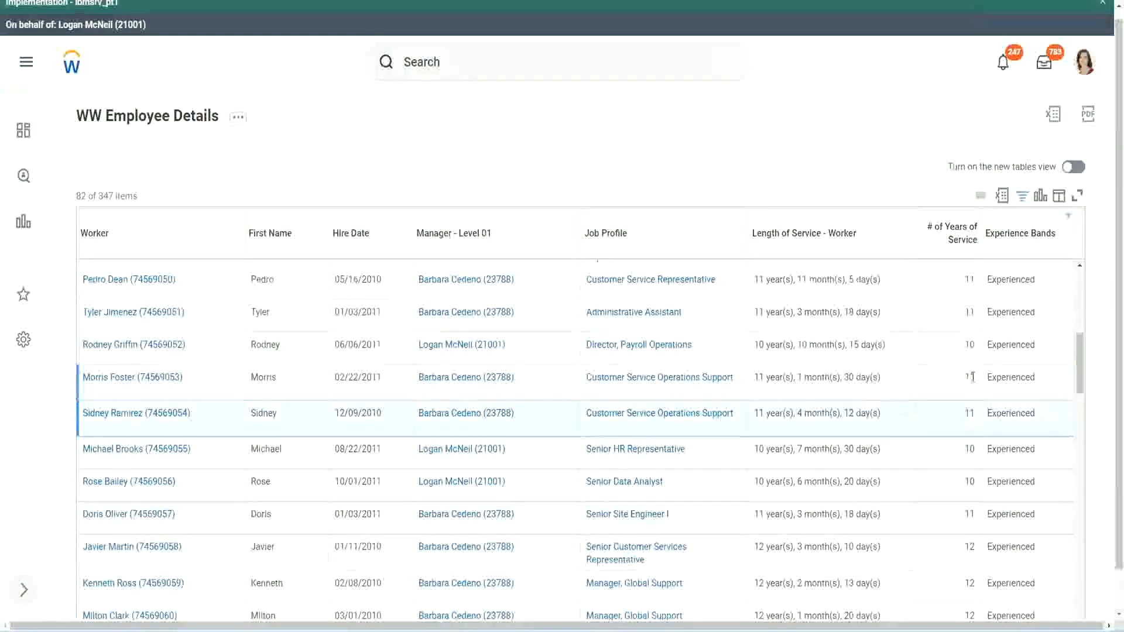
pyautogui.click(999, 383)
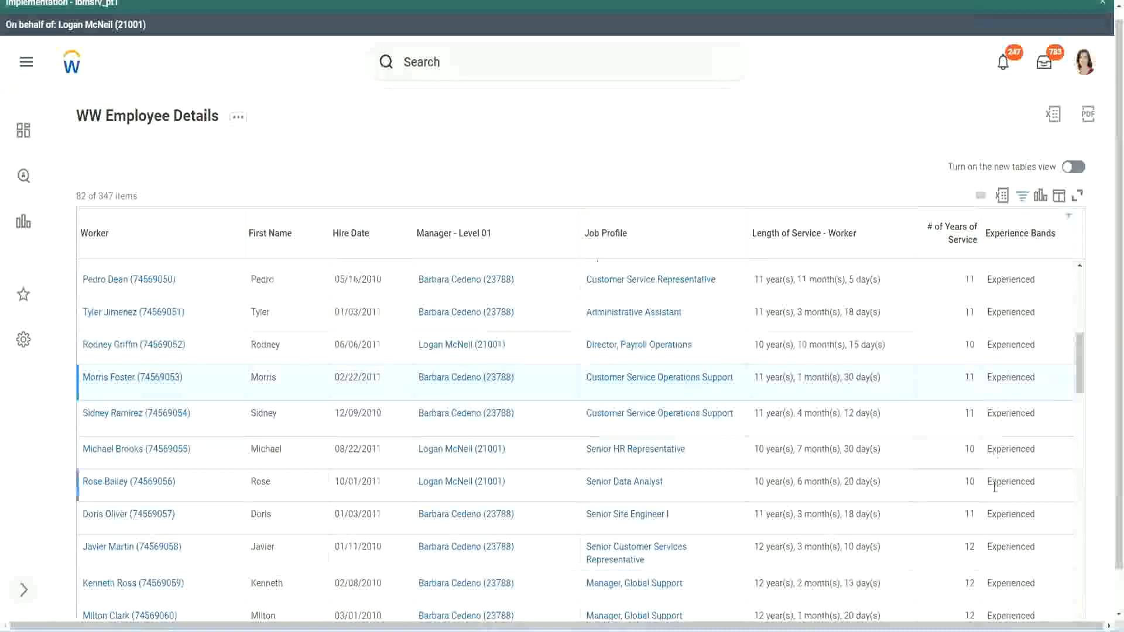
pyautogui.scroll(-6, 995, 486)
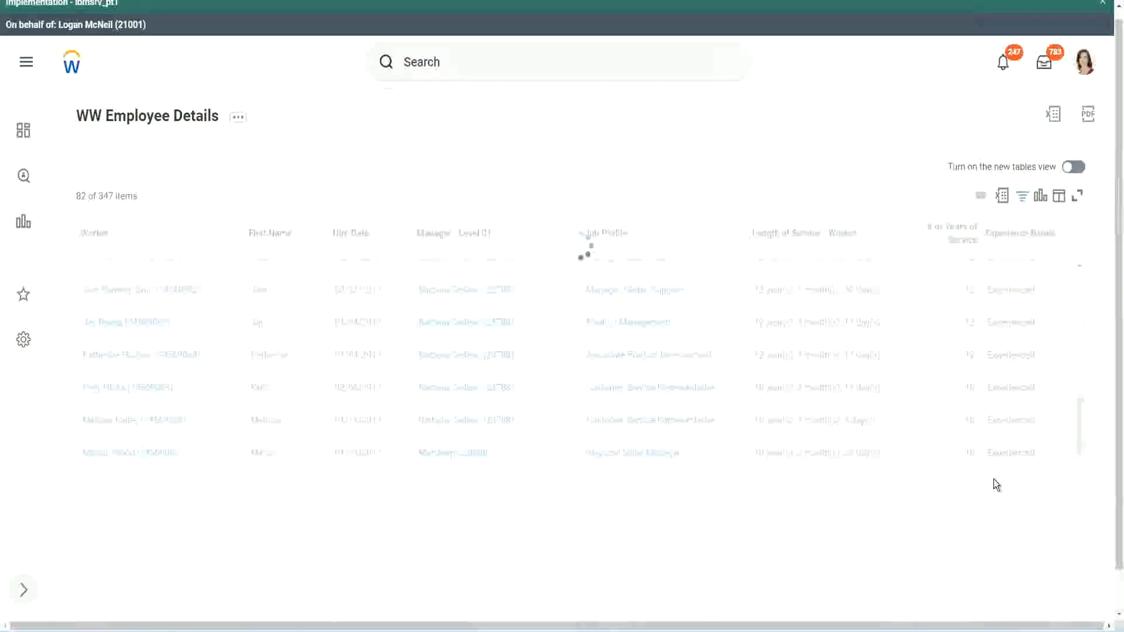